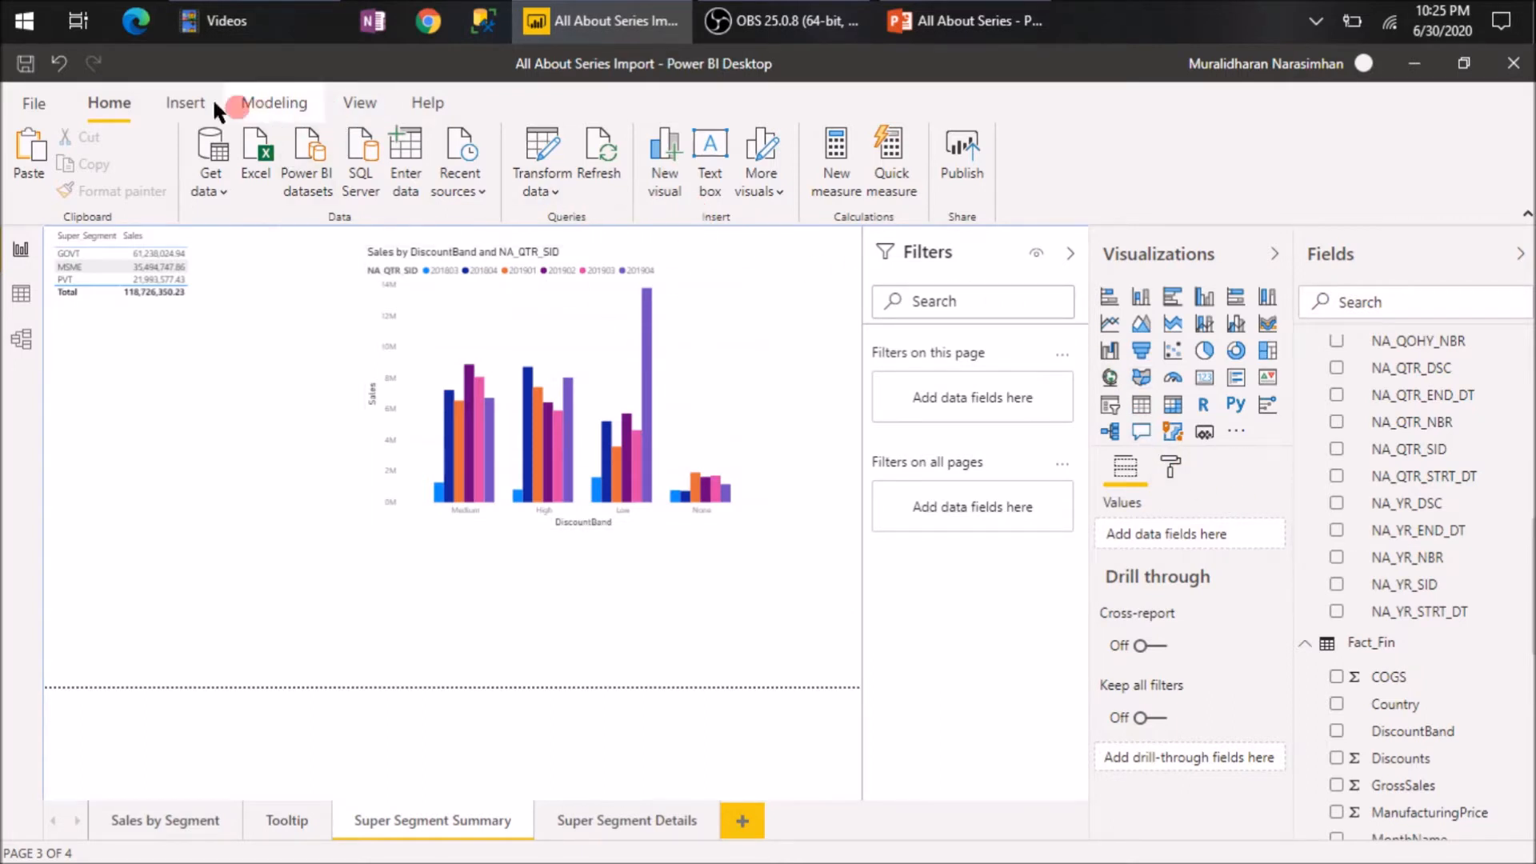
# Insert a blank button and shape it into a small wide rectangle below the Super Segment table and the sales chart.
pyautogui.click(363, 100)
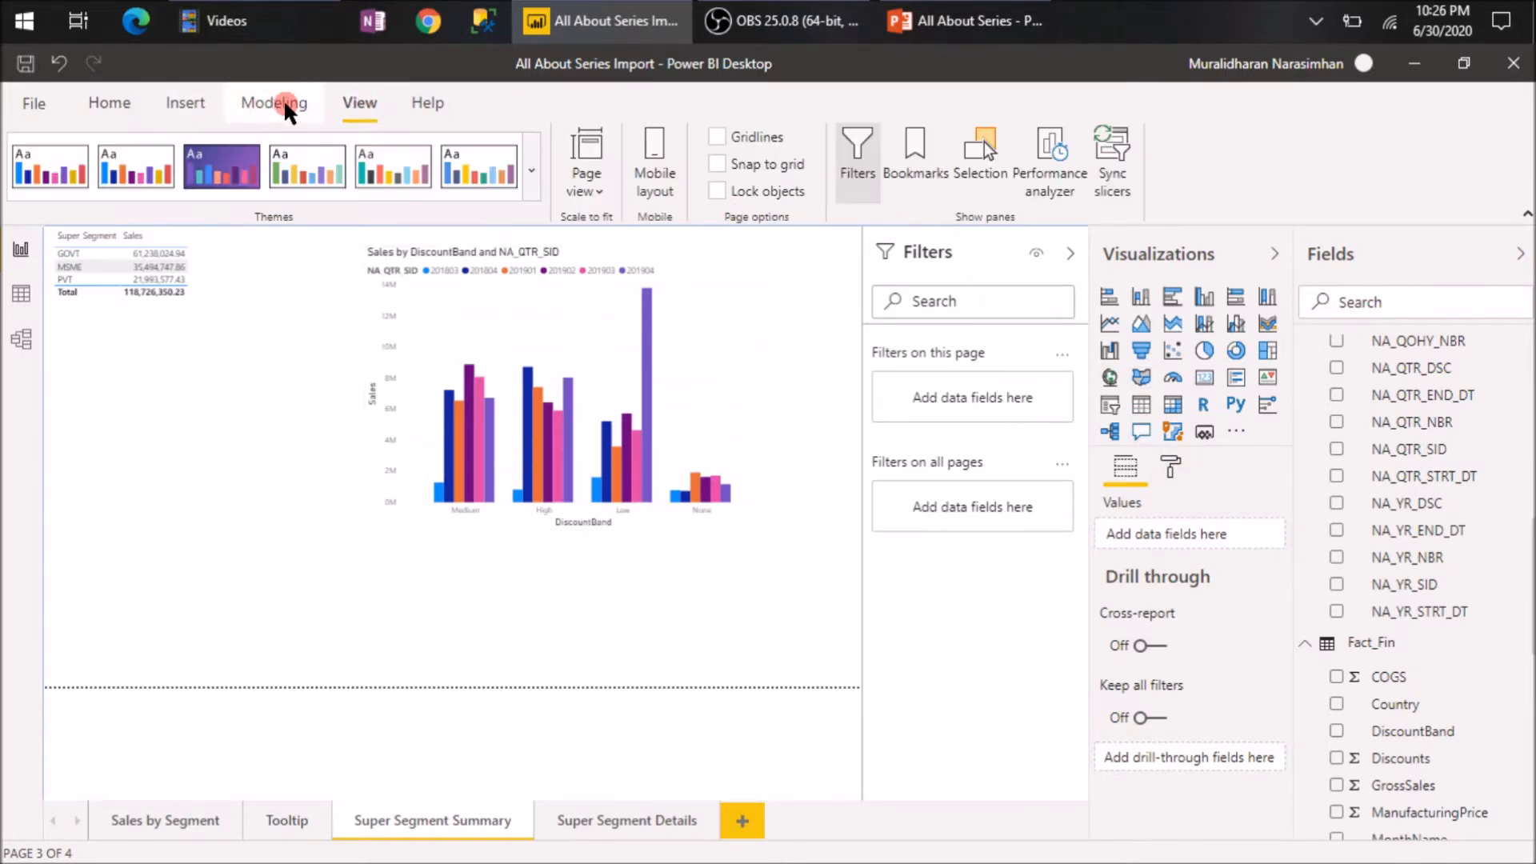
pyautogui.click(163, 102)
pyautogui.click(592, 172)
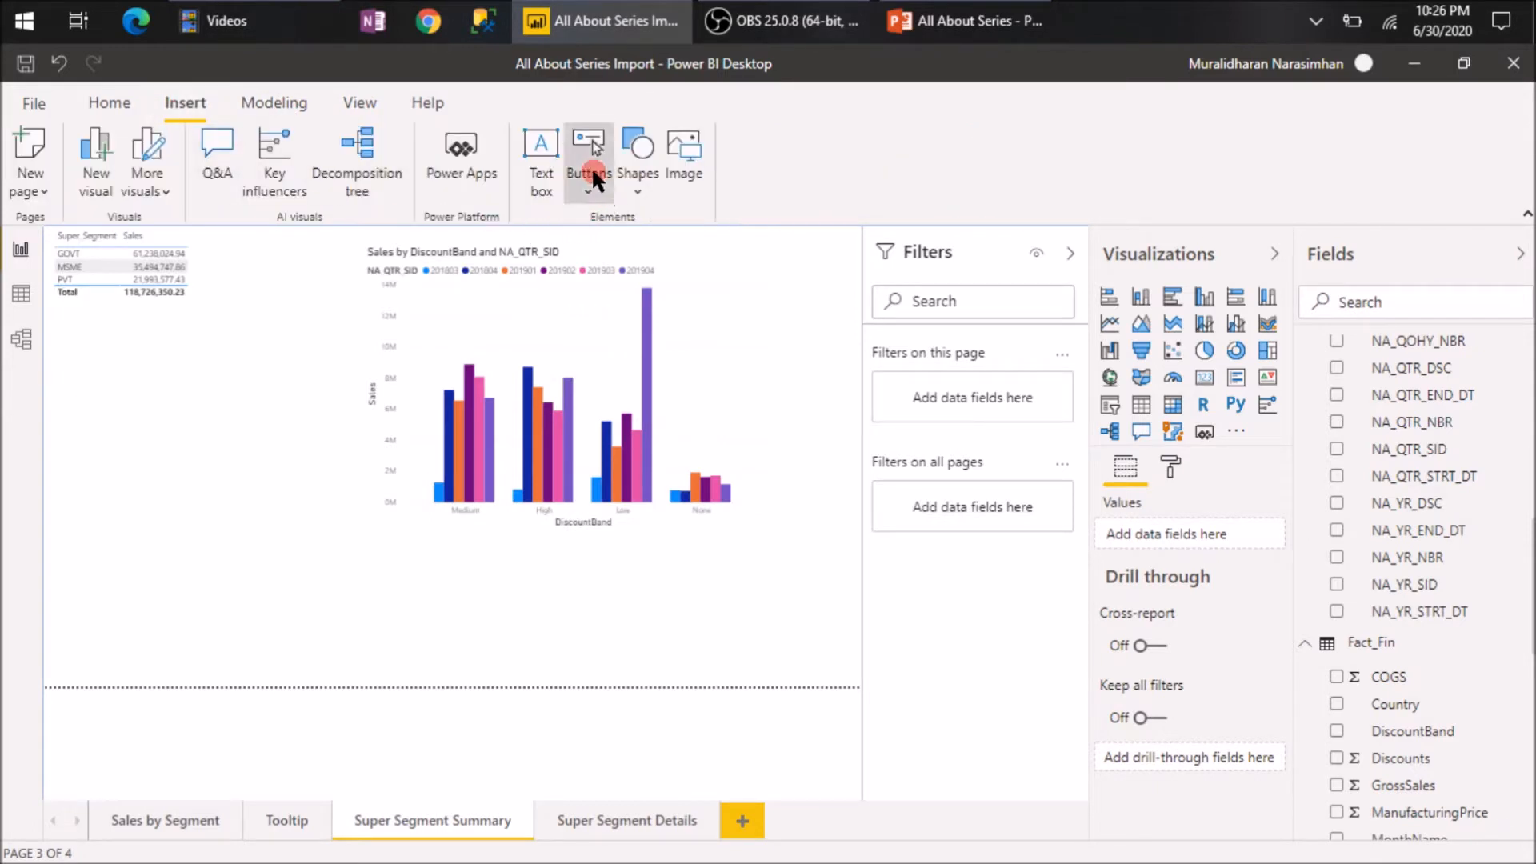
pyautogui.click(581, 411)
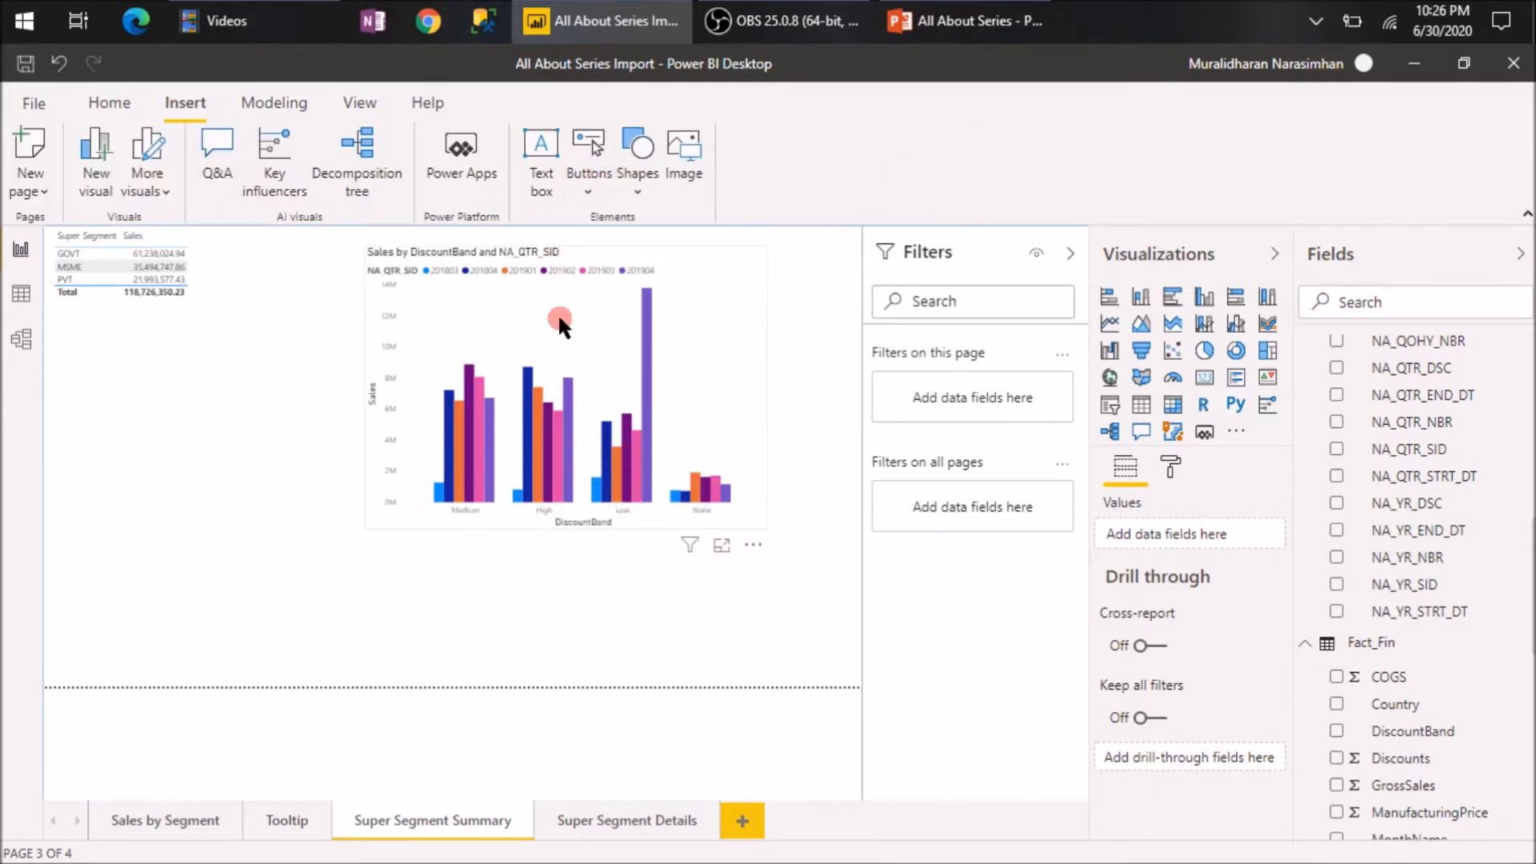
pyautogui.click(592, 170)
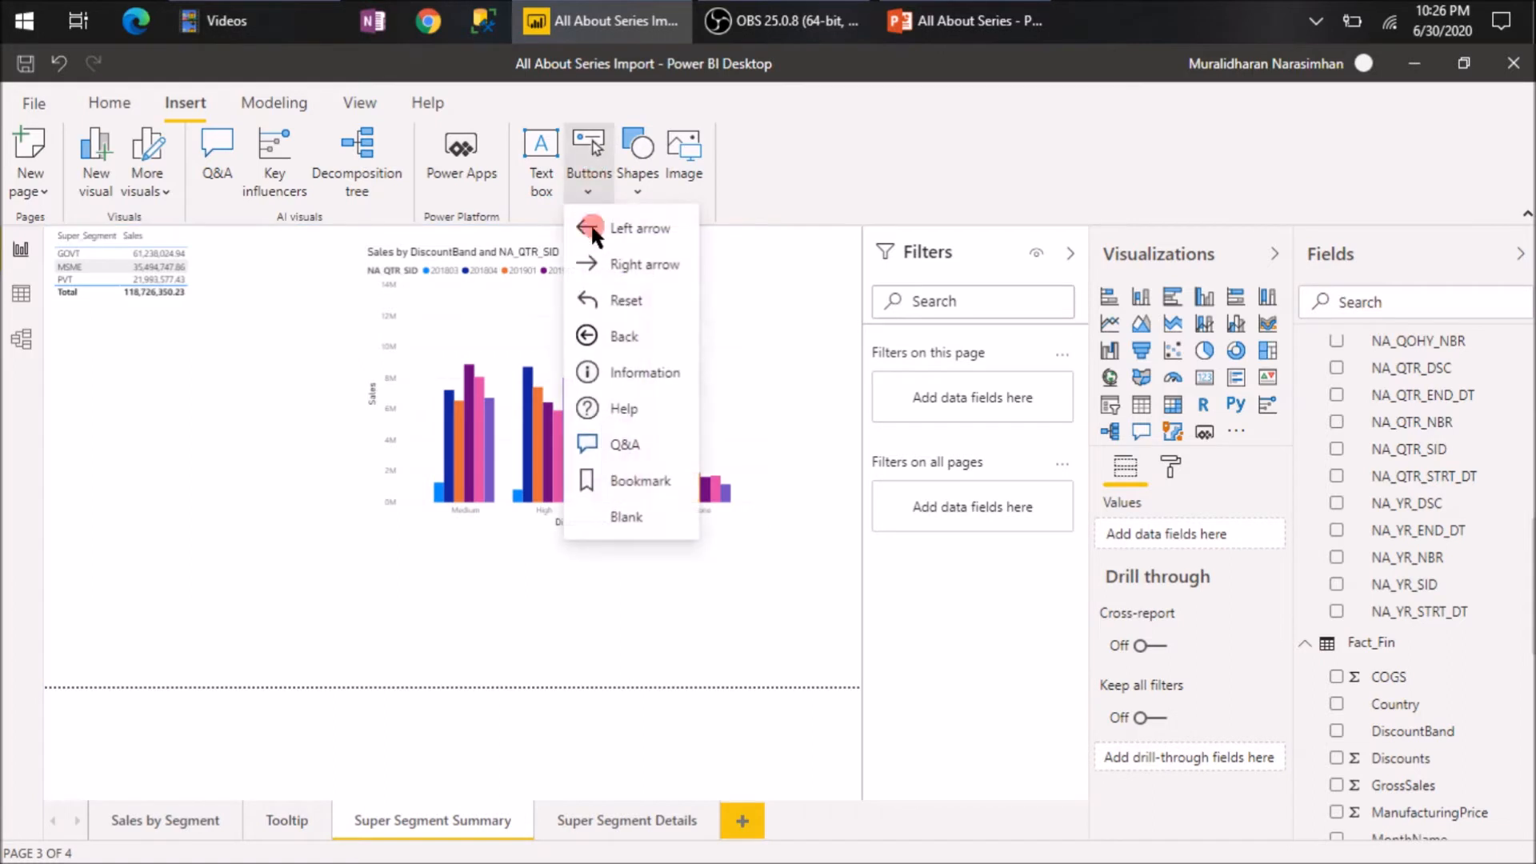
pyautogui.click(630, 516)
pyautogui.moveTo(77, 238); pyautogui.dragTo(429, 661)
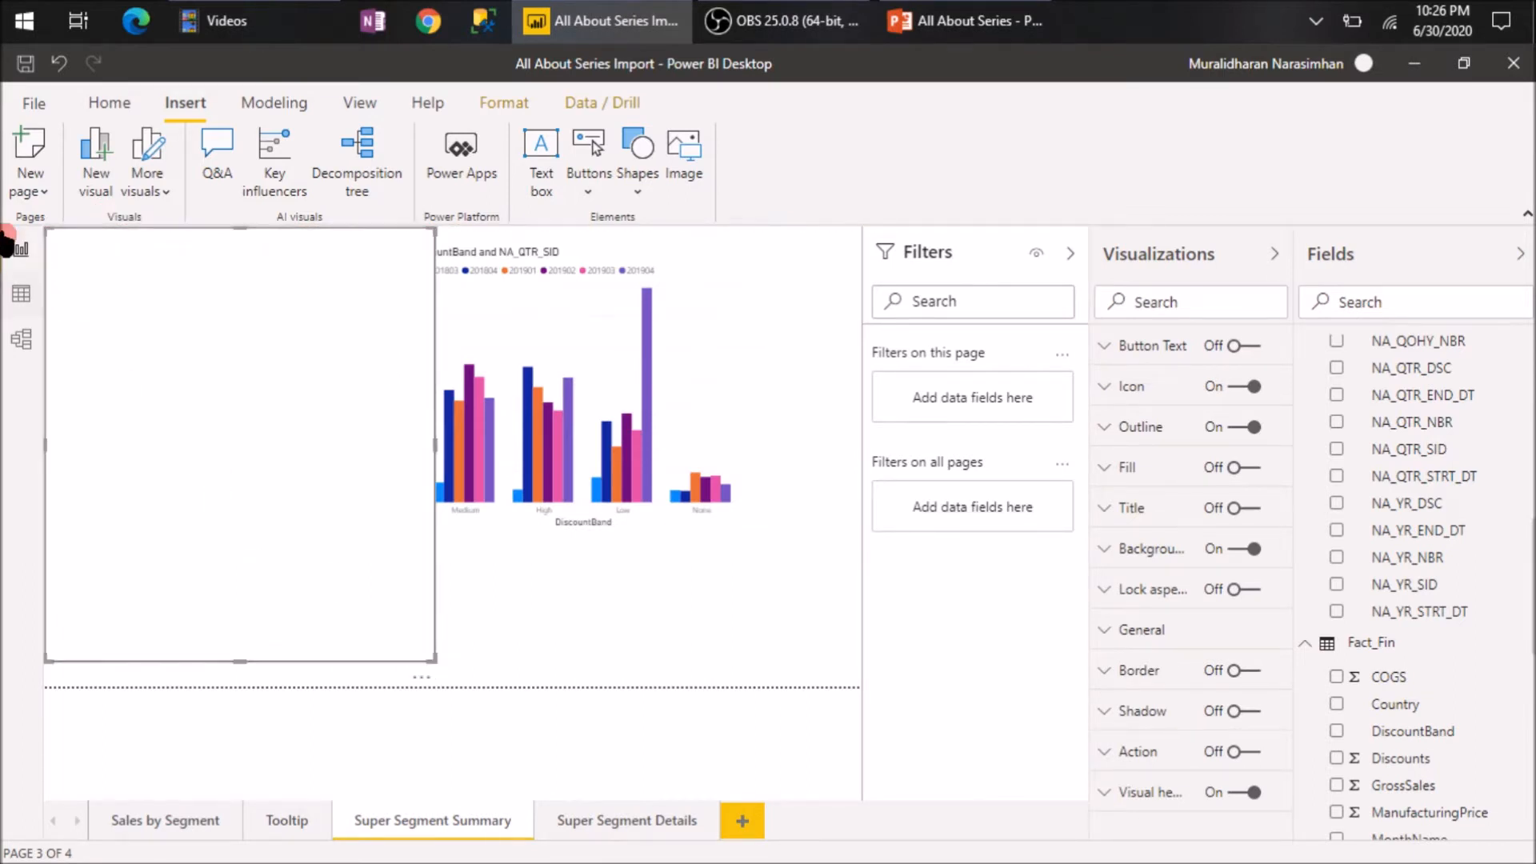
pyautogui.moveTo(44, 228); pyautogui.dragTo(216, 611)
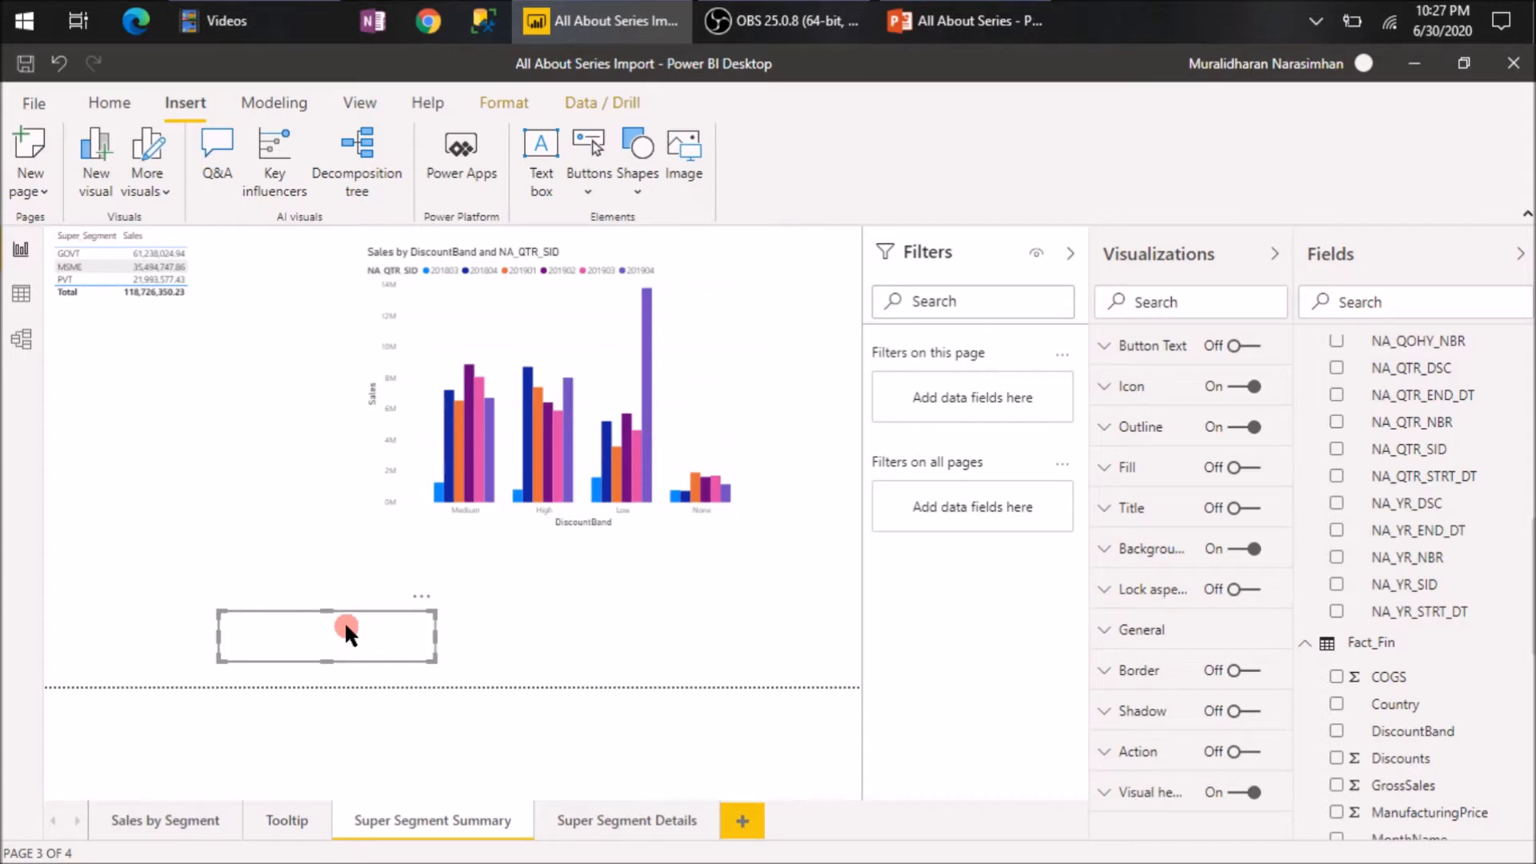
# Enable the button's text and set its Disabled state text to "Select a Super Segment to Drill Through".
pyautogui.click(1253, 346)
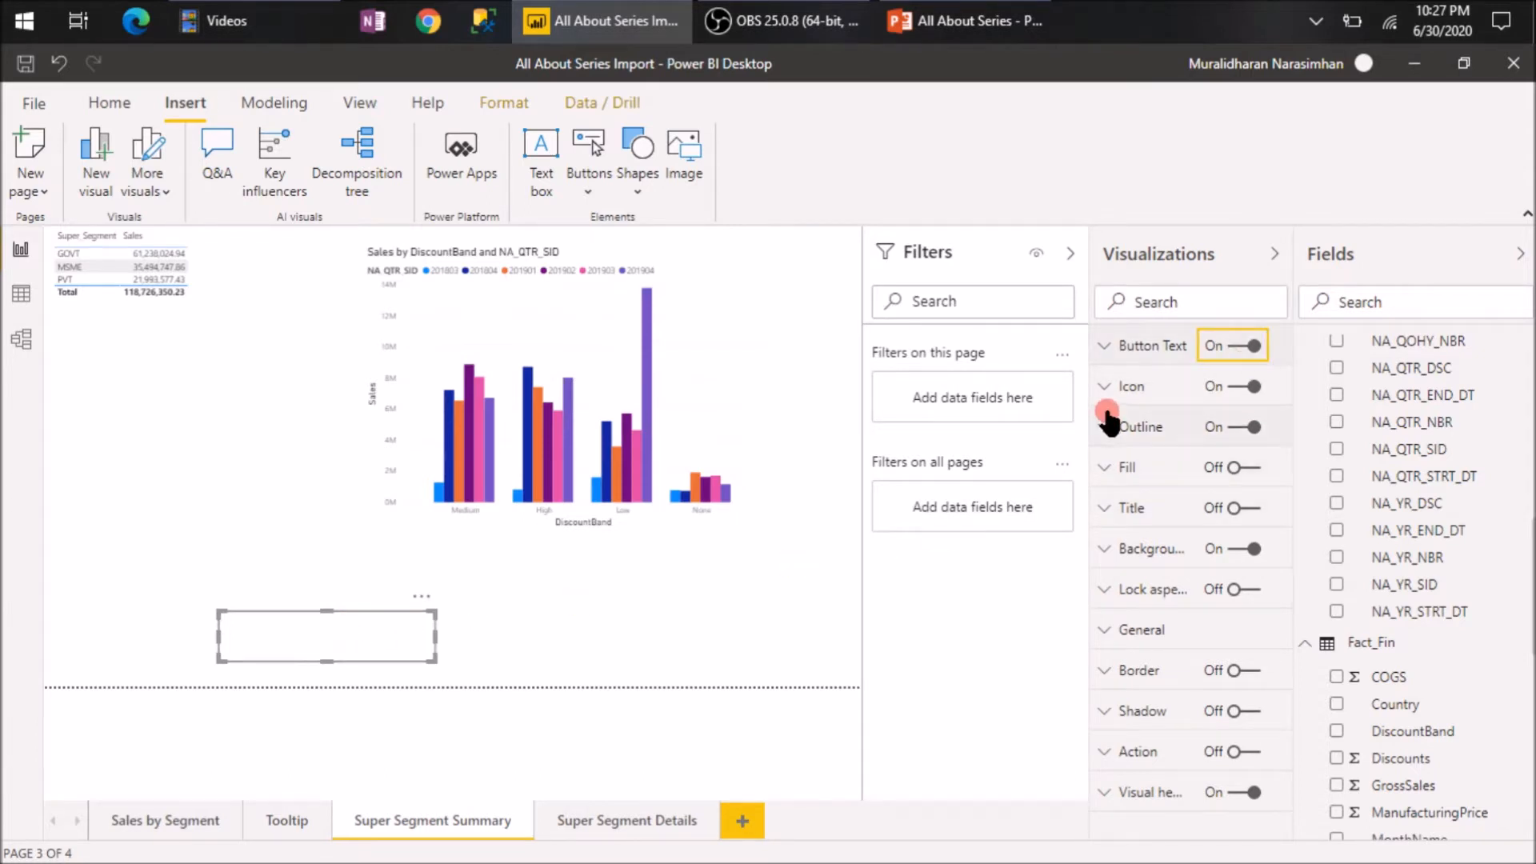
pyautogui.click(1101, 347)
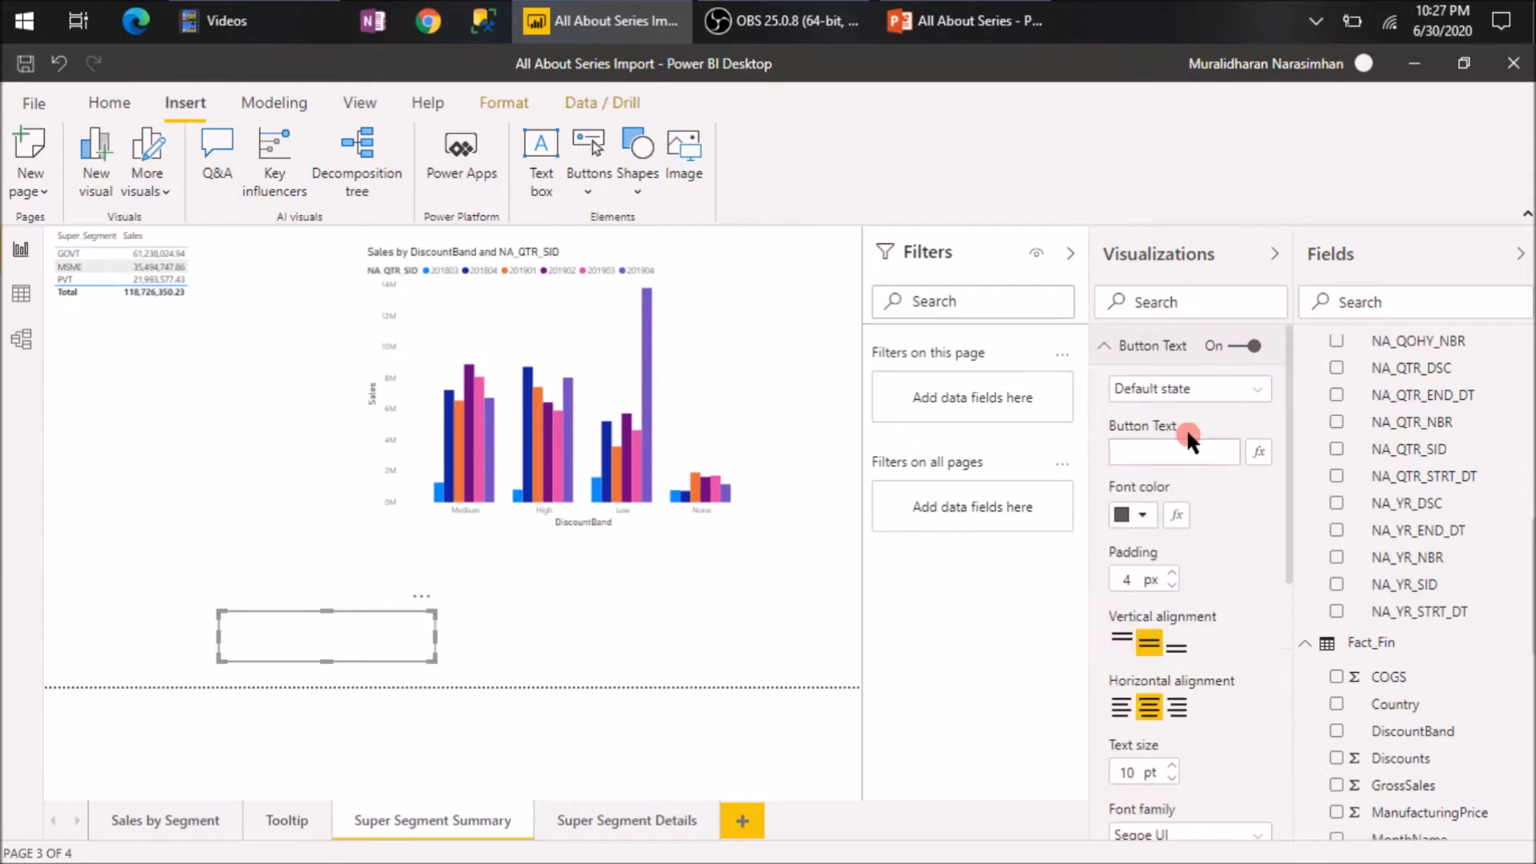
pyautogui.click(1231, 404)
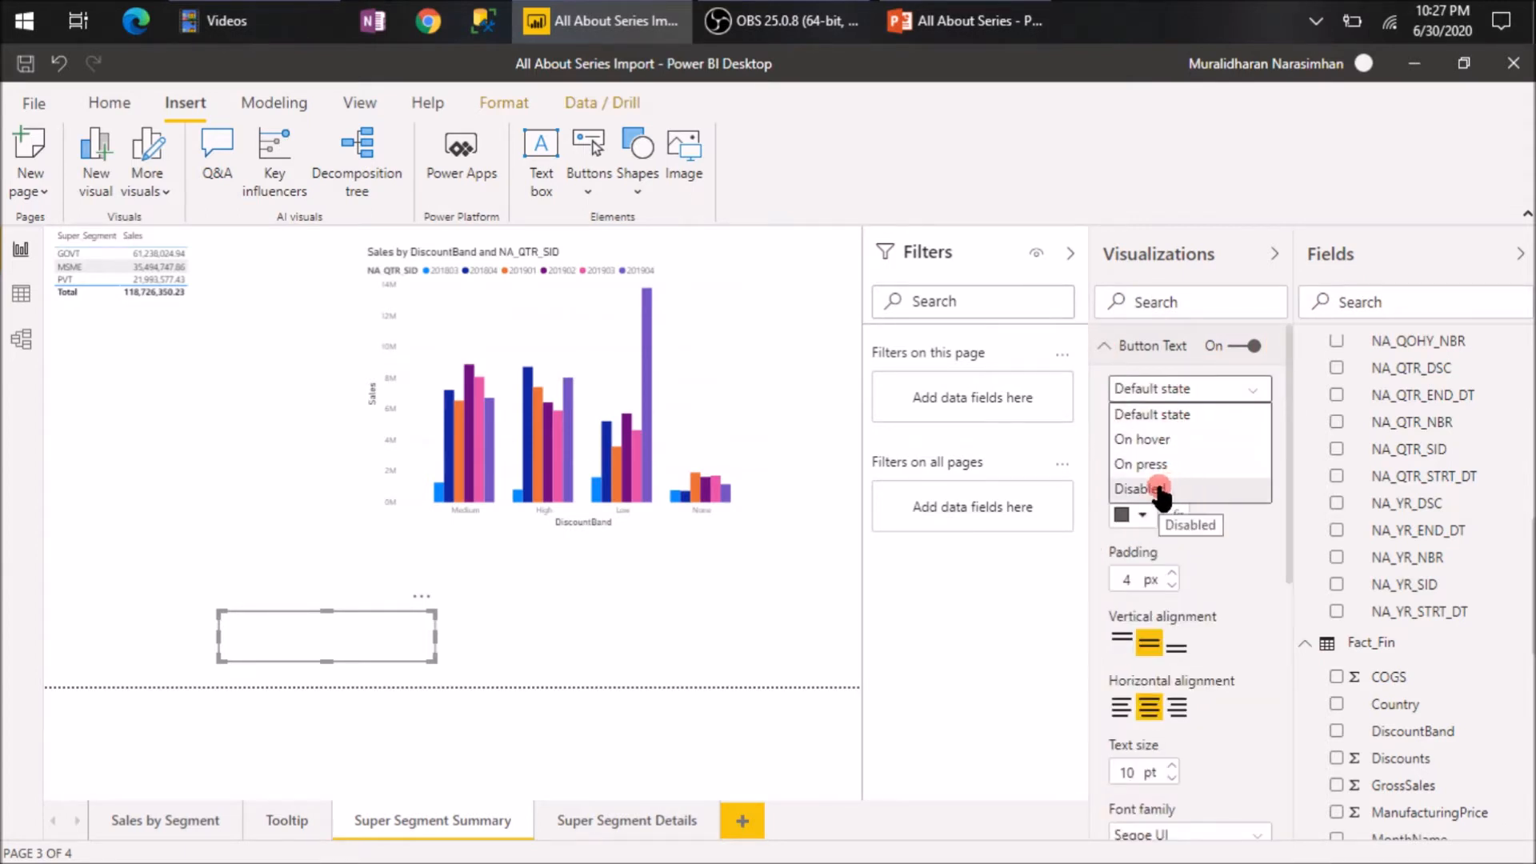
pyautogui.click(1159, 489)
pyautogui.click(1155, 450)
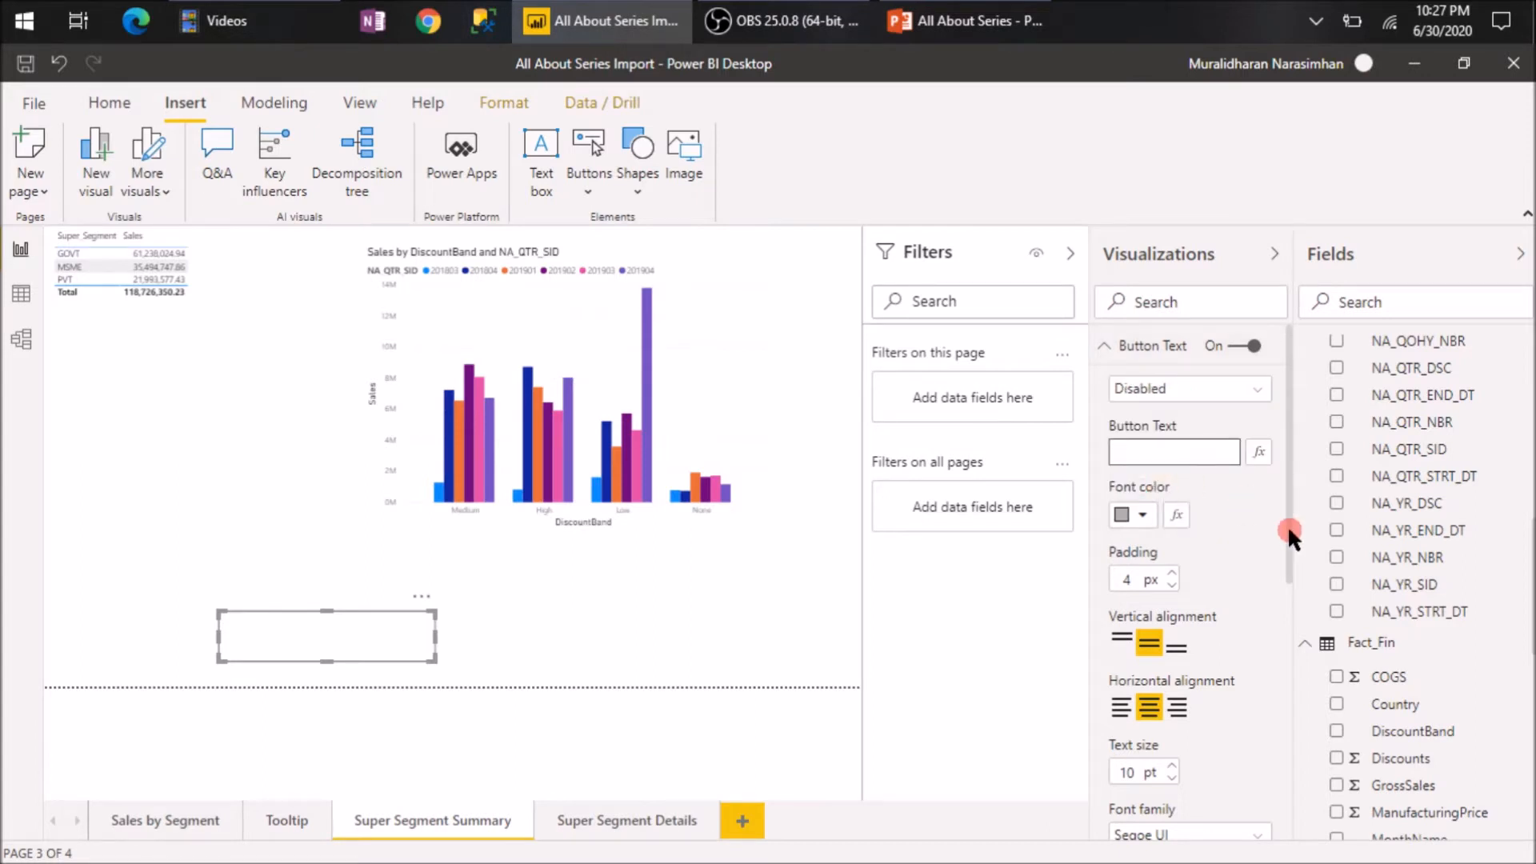
pyautogui.write('Select ')
pyautogui.write('a Super Seg')
pyautogui.write('ment to D')
pyautogui.write('rill Through')
pyautogui.click(571, 640)
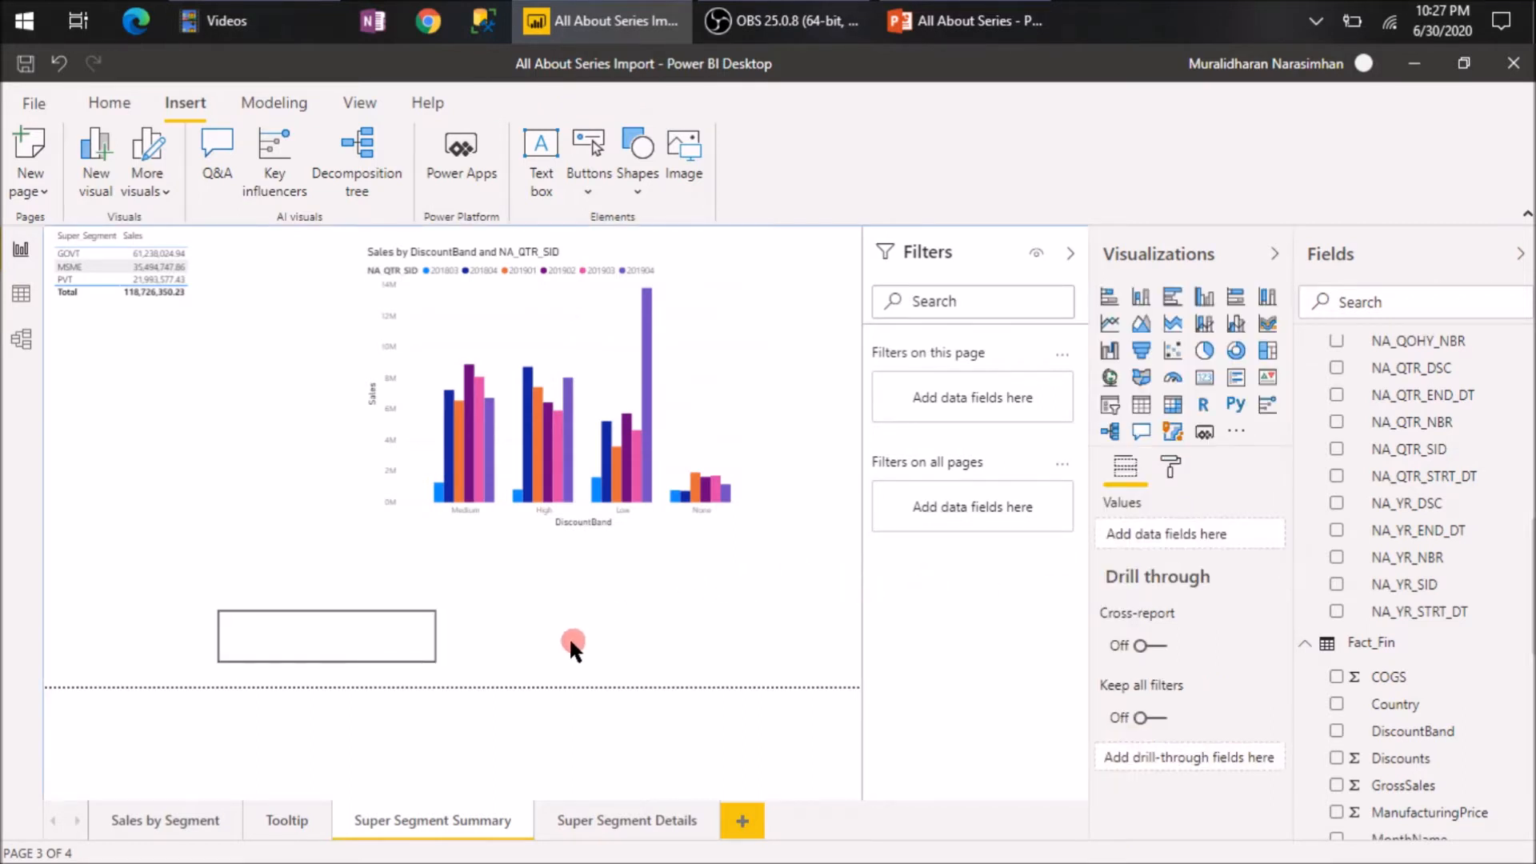
# Review the button's Disabled state text settings and return to its Default state text settings.
pyautogui.click(368, 636)
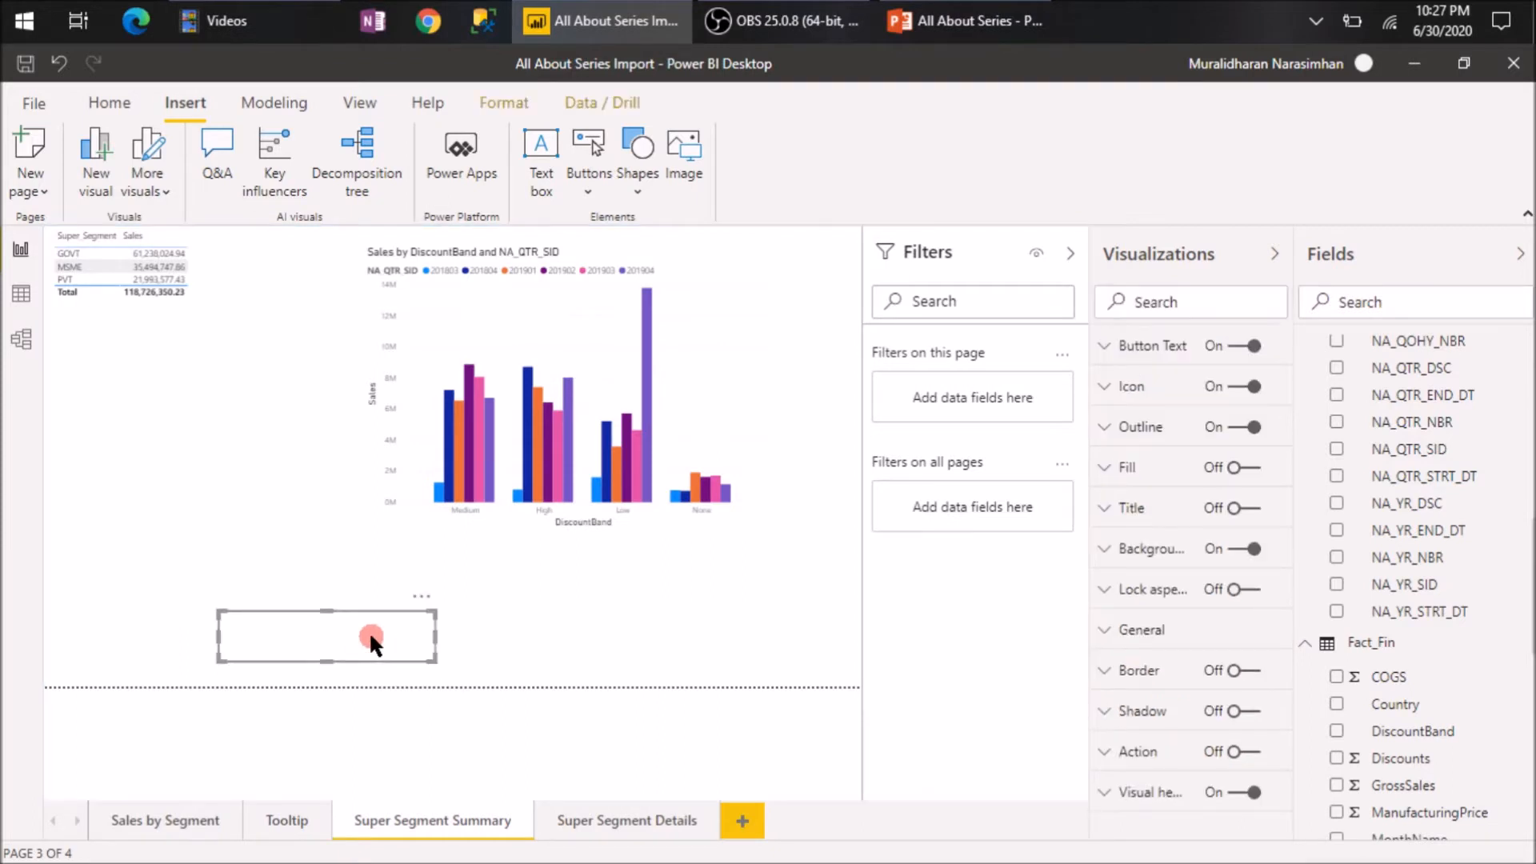
pyautogui.click(1104, 346)
pyautogui.click(1120, 391)
pyautogui.click(1161, 486)
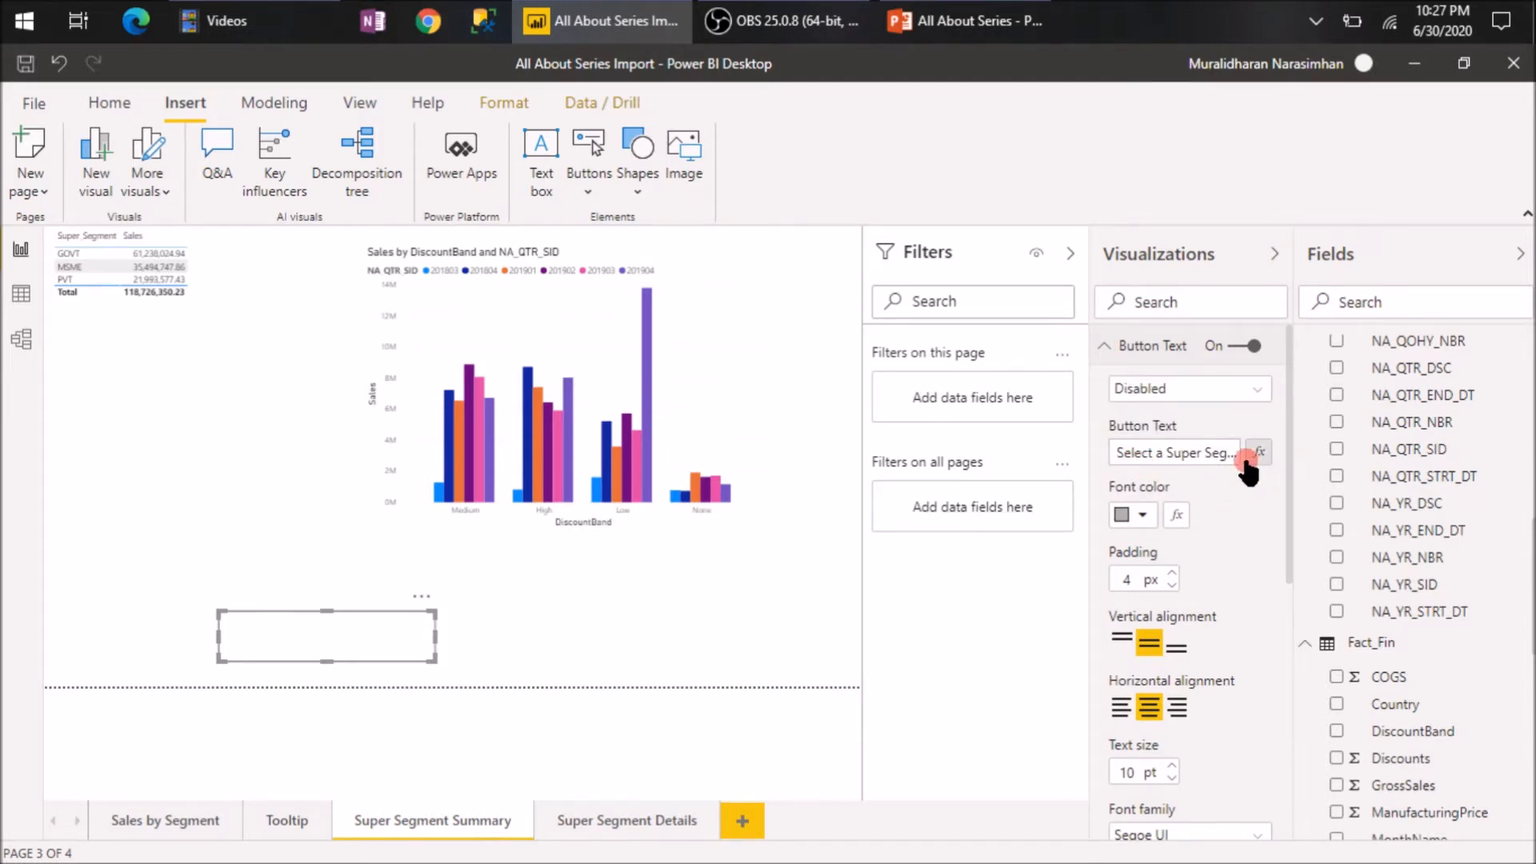
pyautogui.scroll(-4, 1251, 589)
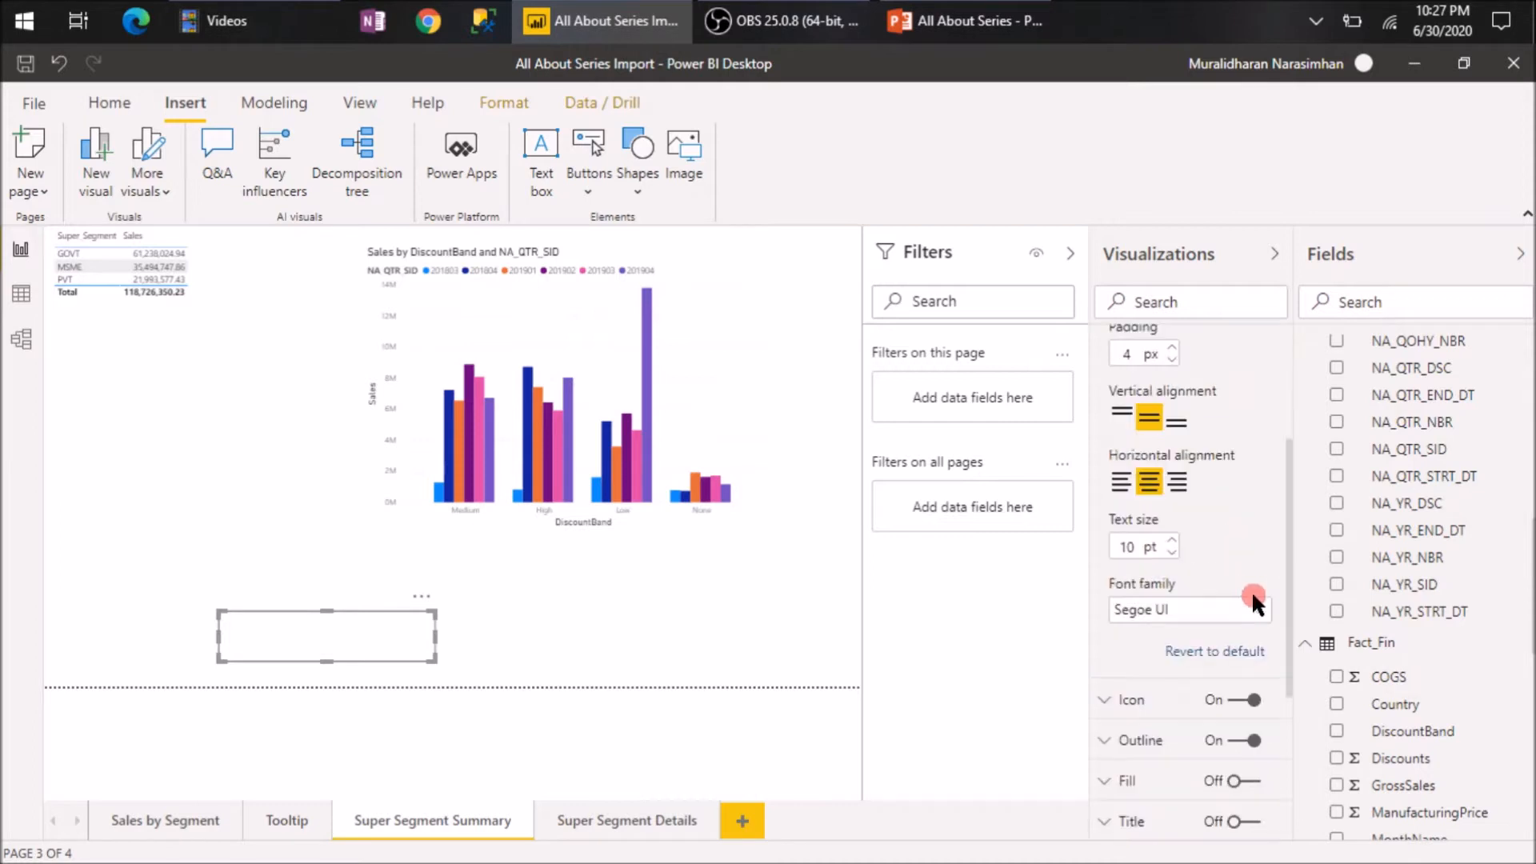
pyautogui.scroll(4, 1232, 572)
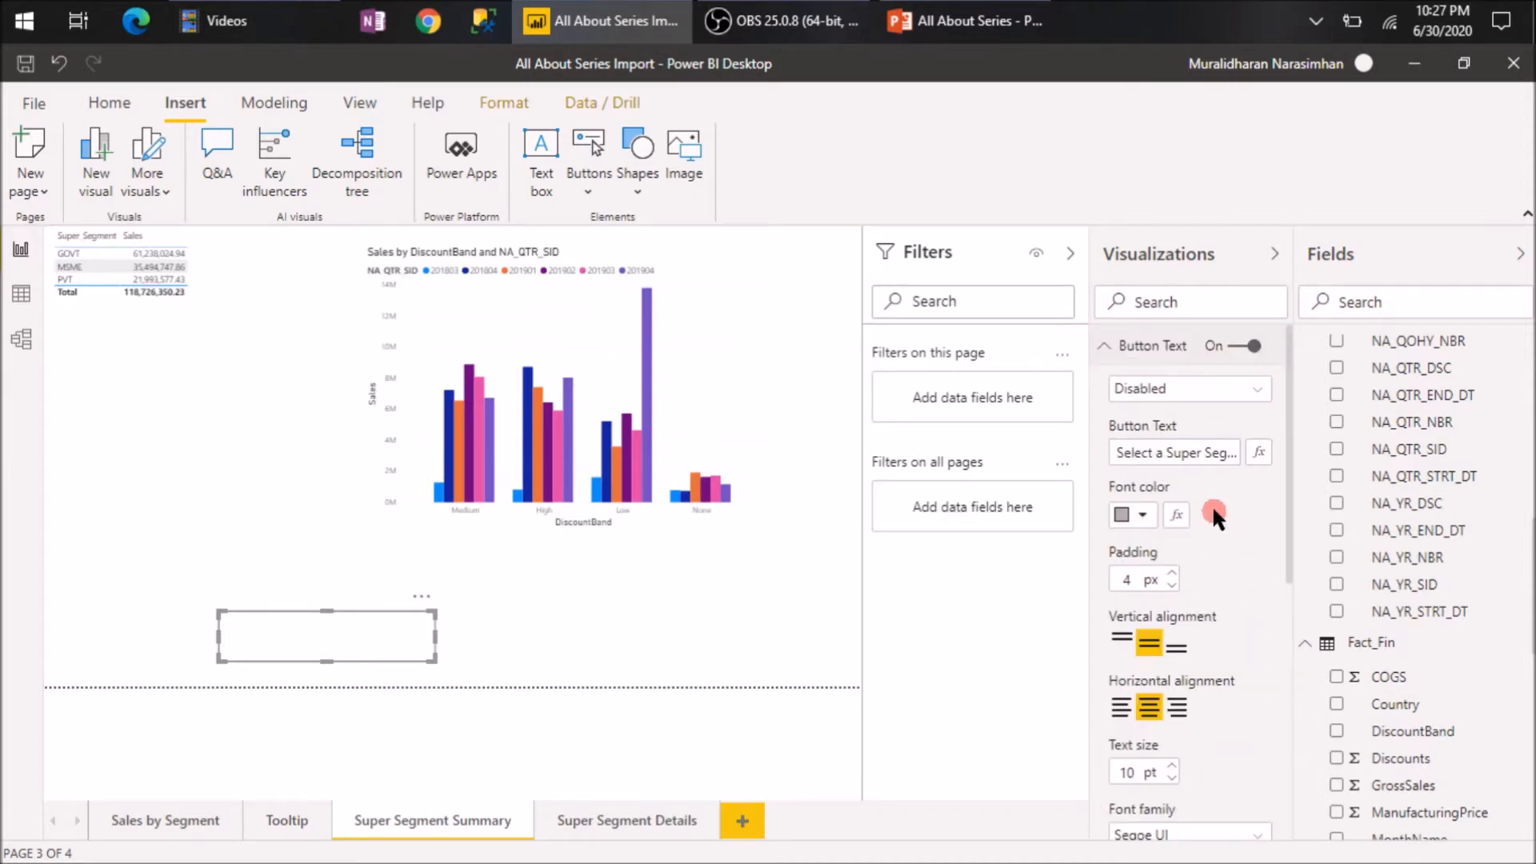
pyautogui.click(1141, 390)
pyautogui.click(1151, 413)
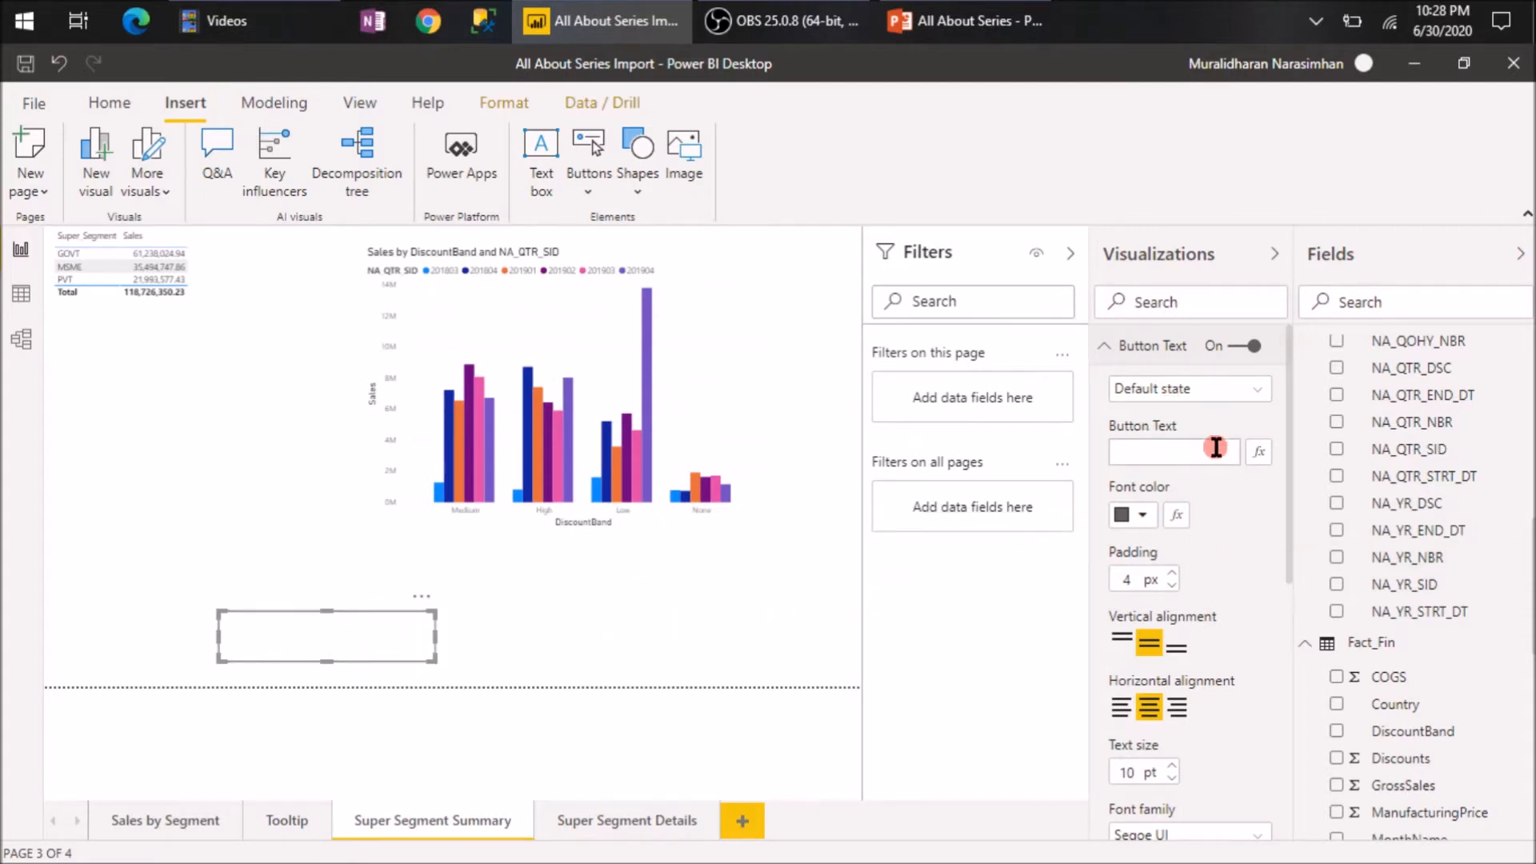
# Enable the button's fill and set the Disabled state fill color to grey.
pyautogui.scroll(-8, 1240, 531)
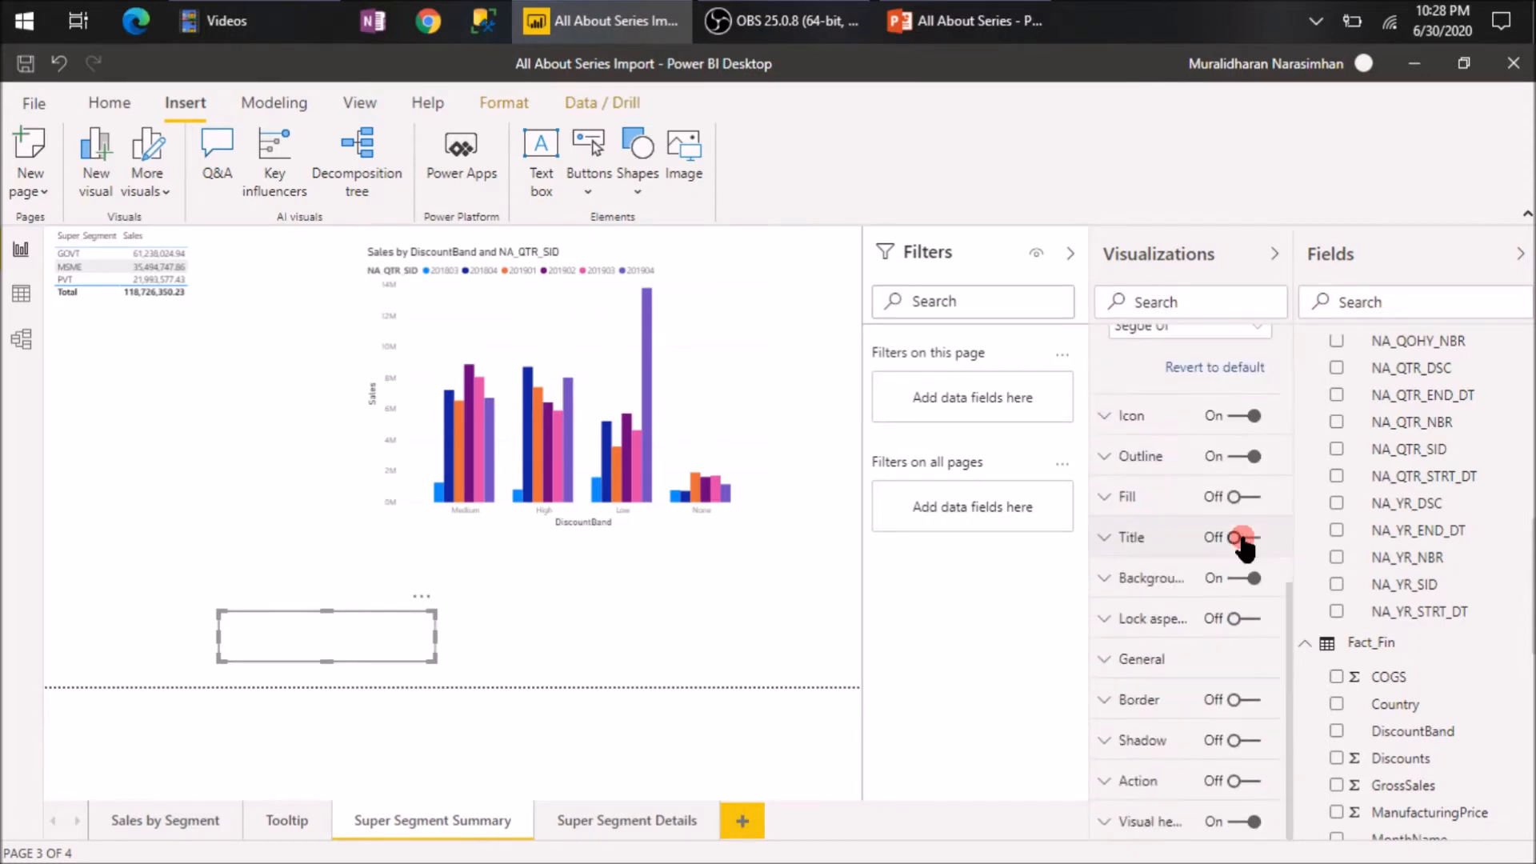
pyautogui.click(1253, 497)
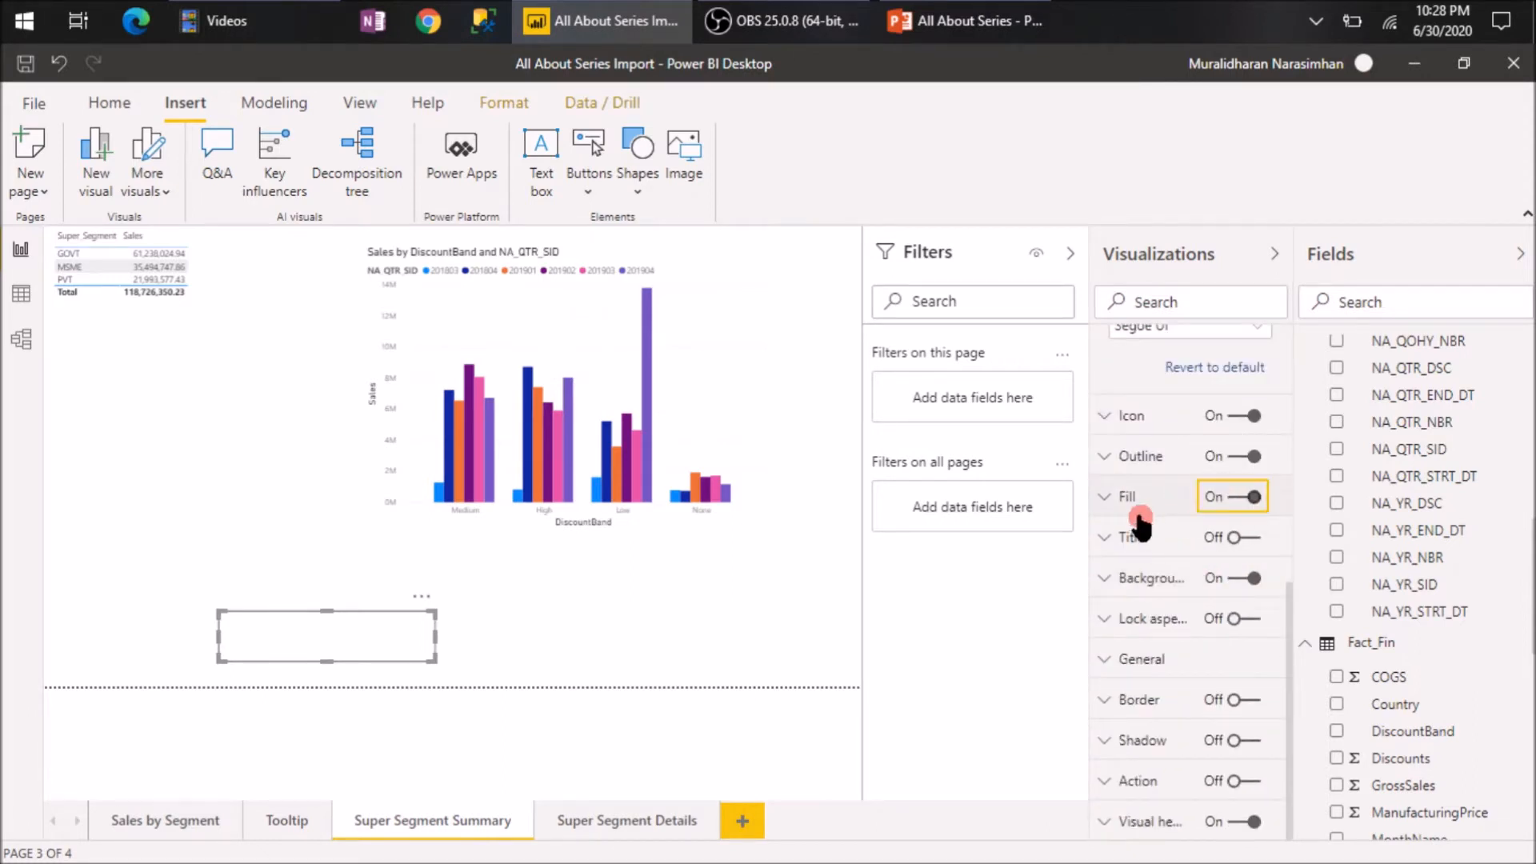
pyautogui.click(1105, 498)
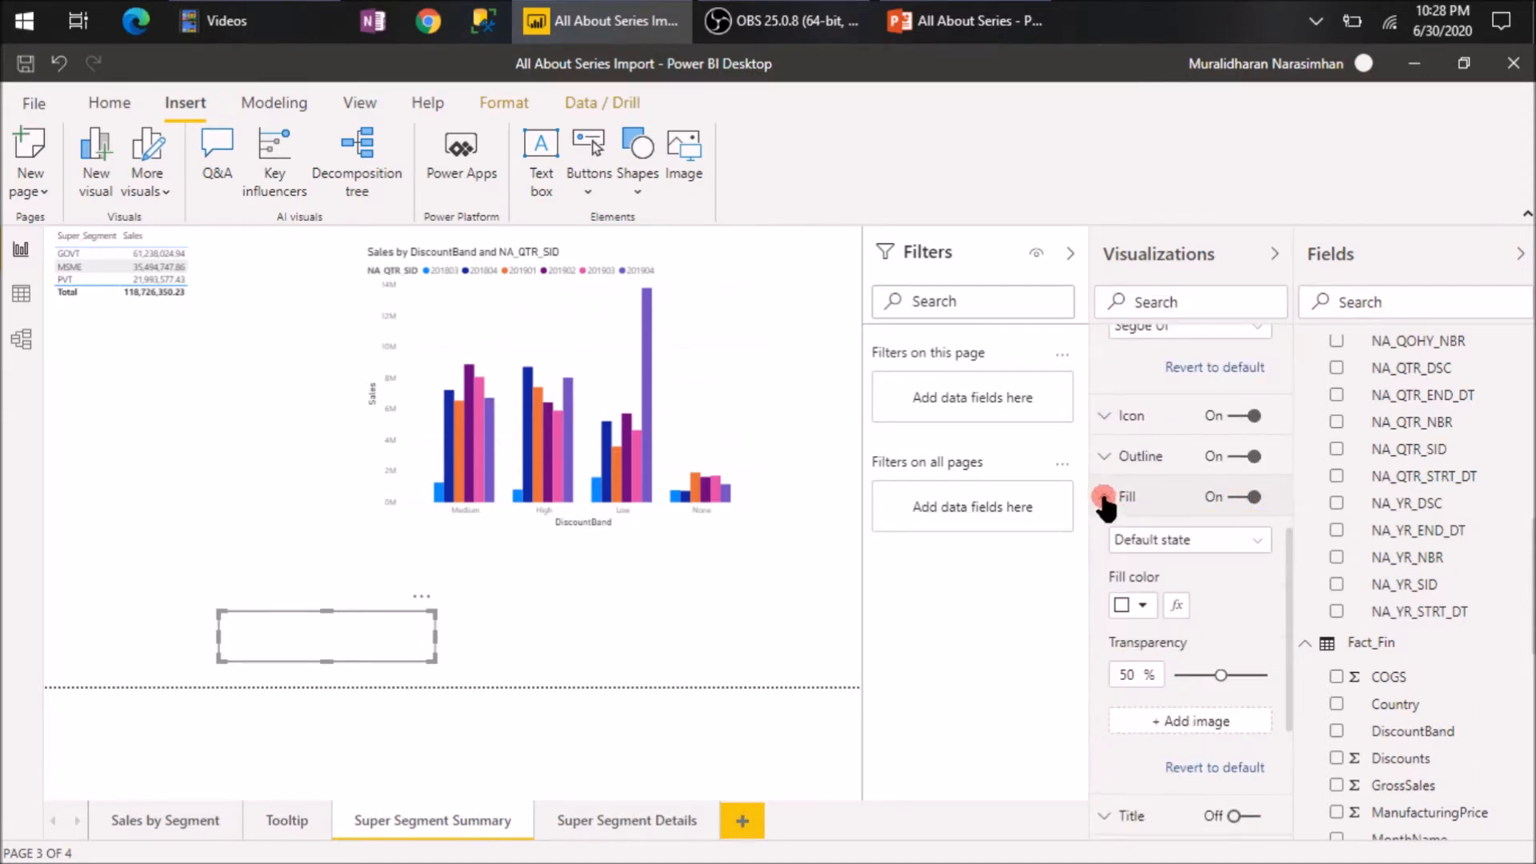
pyautogui.click(1173, 539)
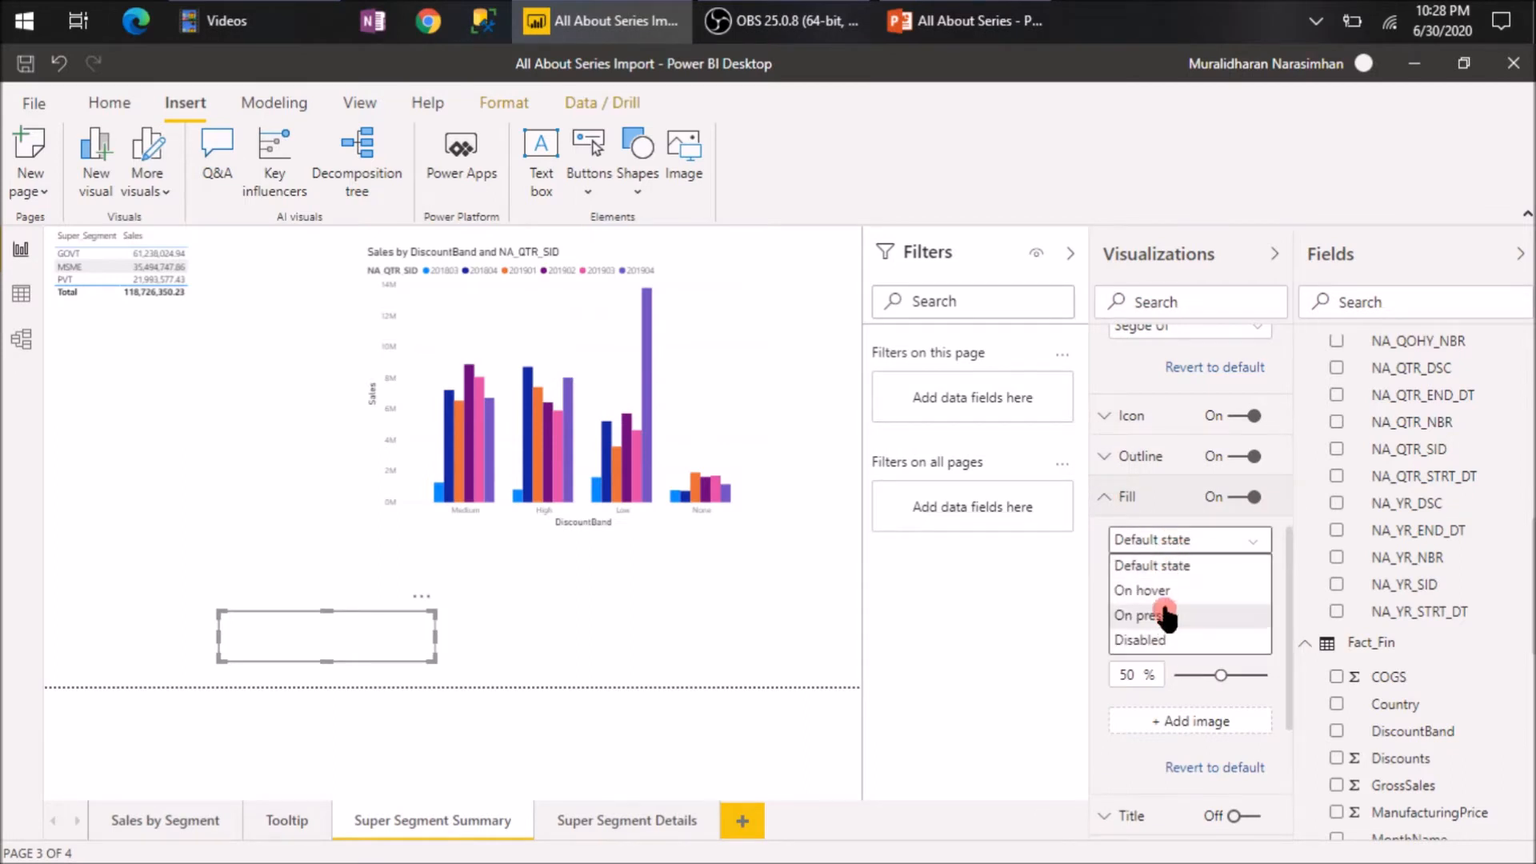
pyautogui.click(1166, 566)
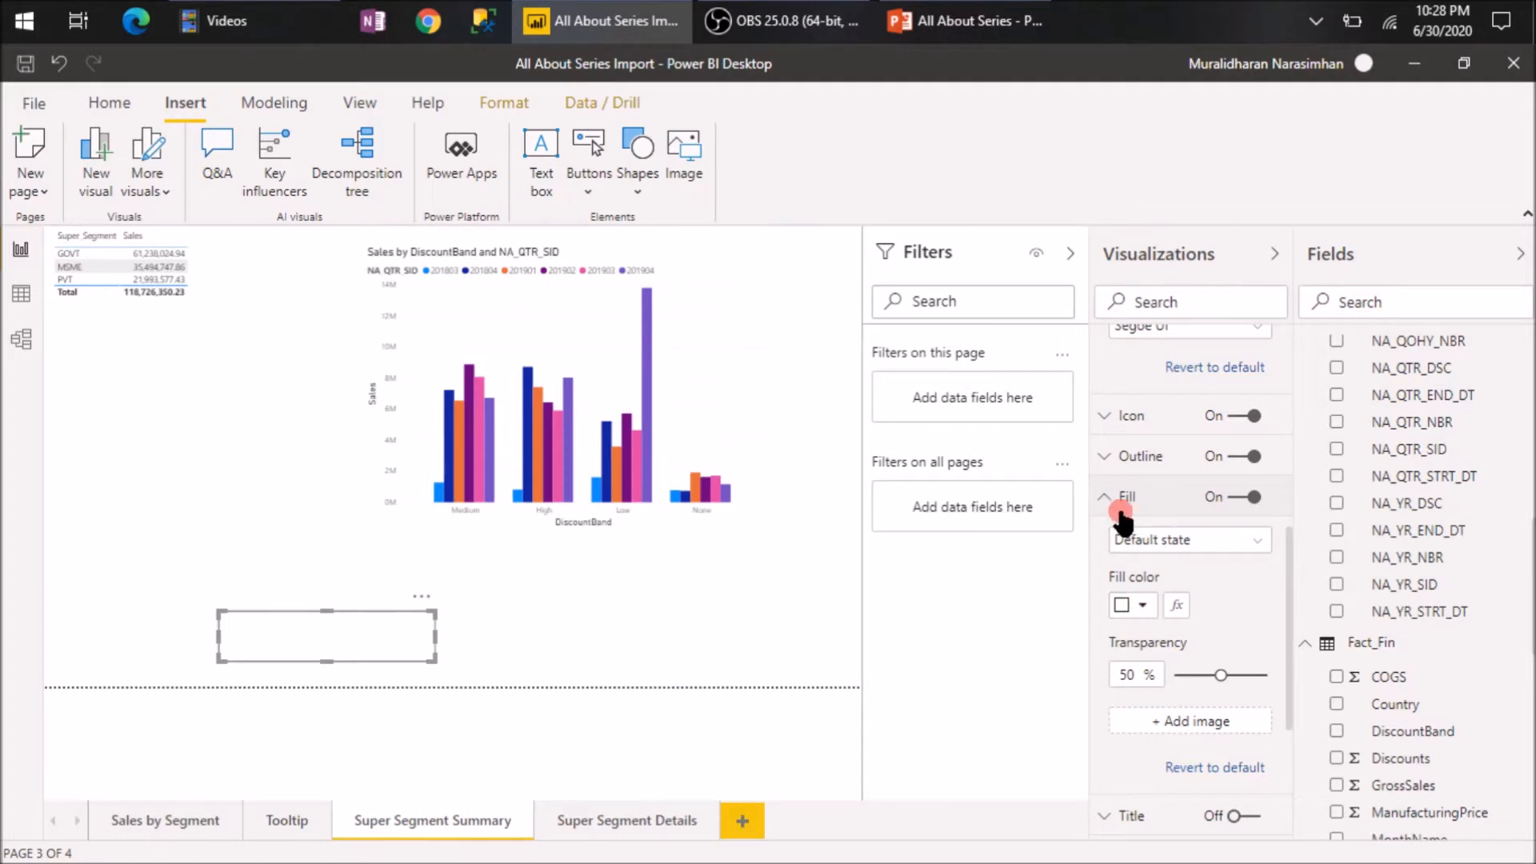
pyautogui.click(1181, 553)
pyautogui.click(1179, 638)
pyautogui.click(1142, 606)
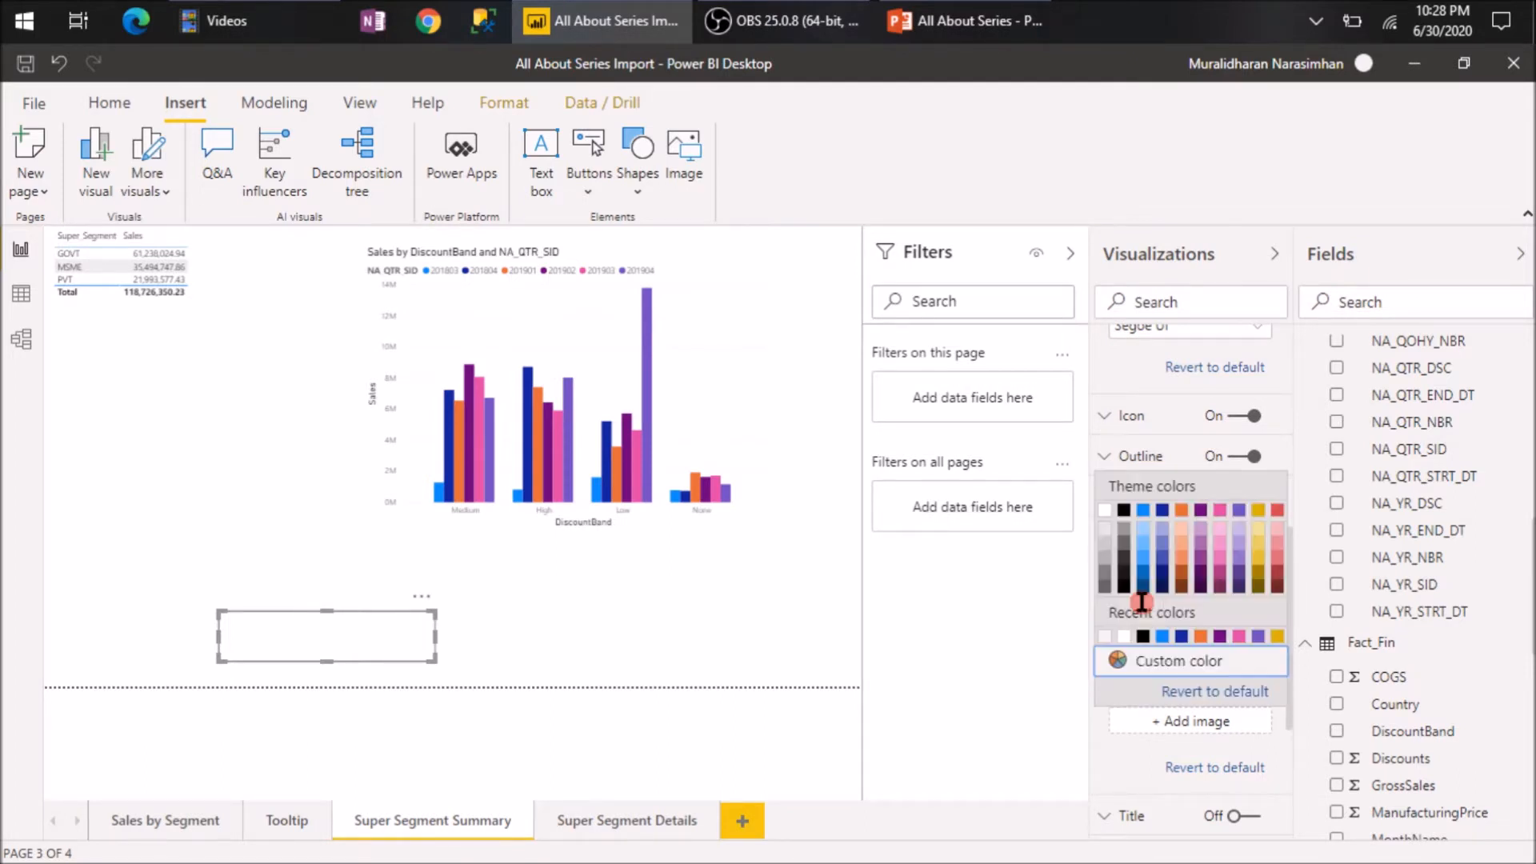
pyautogui.click(1106, 576)
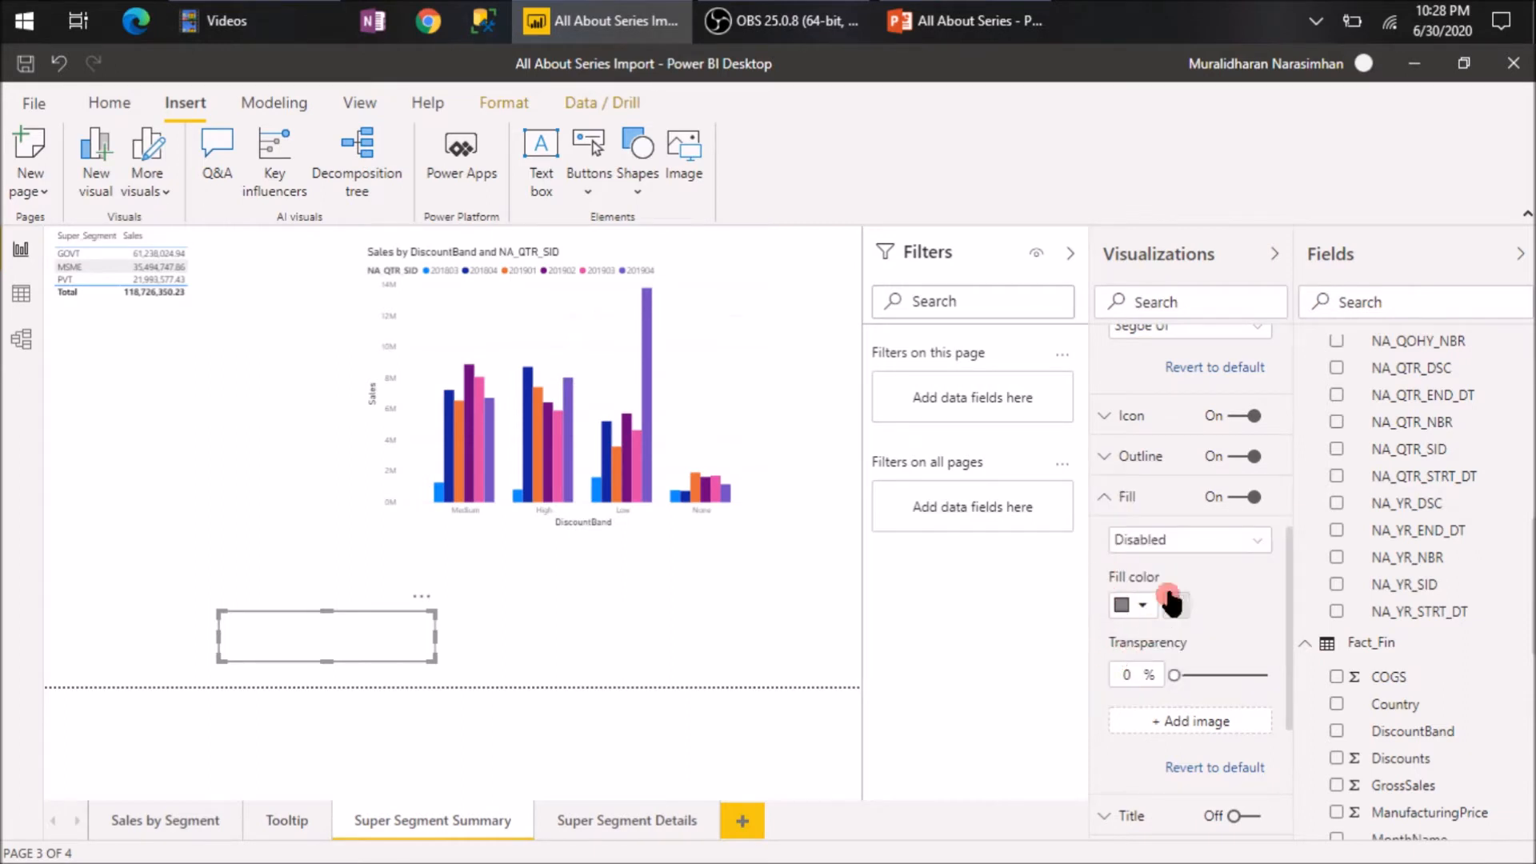
# Try a higher transparency on the Disabled state fill and bring it back to 0%.
pyautogui.click(1168, 541)
pyautogui.click(1170, 547)
pyautogui.moveTo(1174, 676); pyautogui.dragTo(1273, 677)
pyautogui.moveTo(1268, 675); pyautogui.dragTo(1170, 692)
# Set the button's Default state fill to dark blue with 0% transparency.
pyautogui.click(1120, 540)
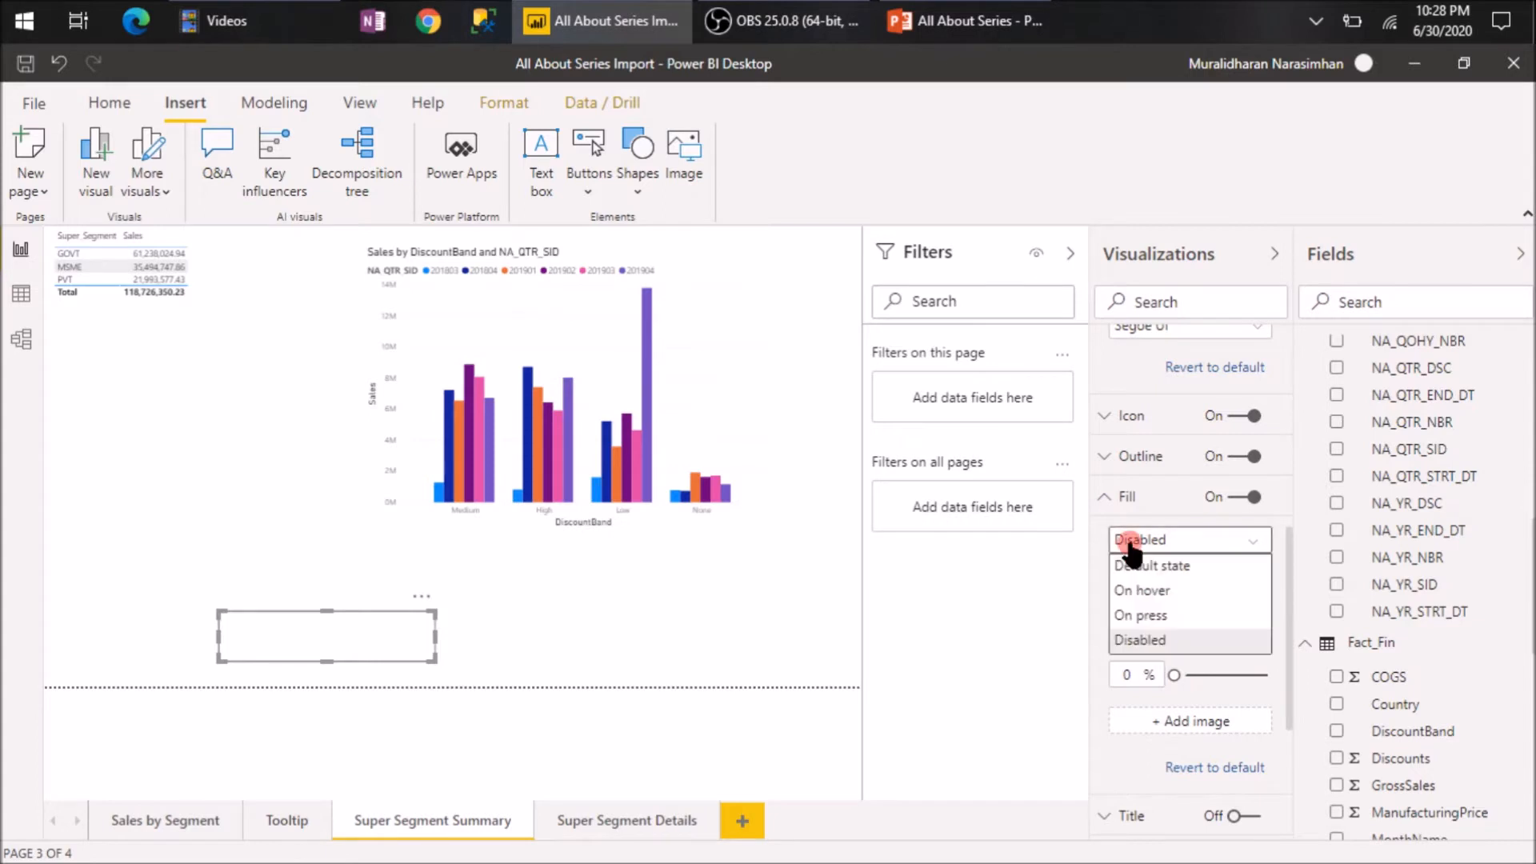
pyautogui.click(1153, 565)
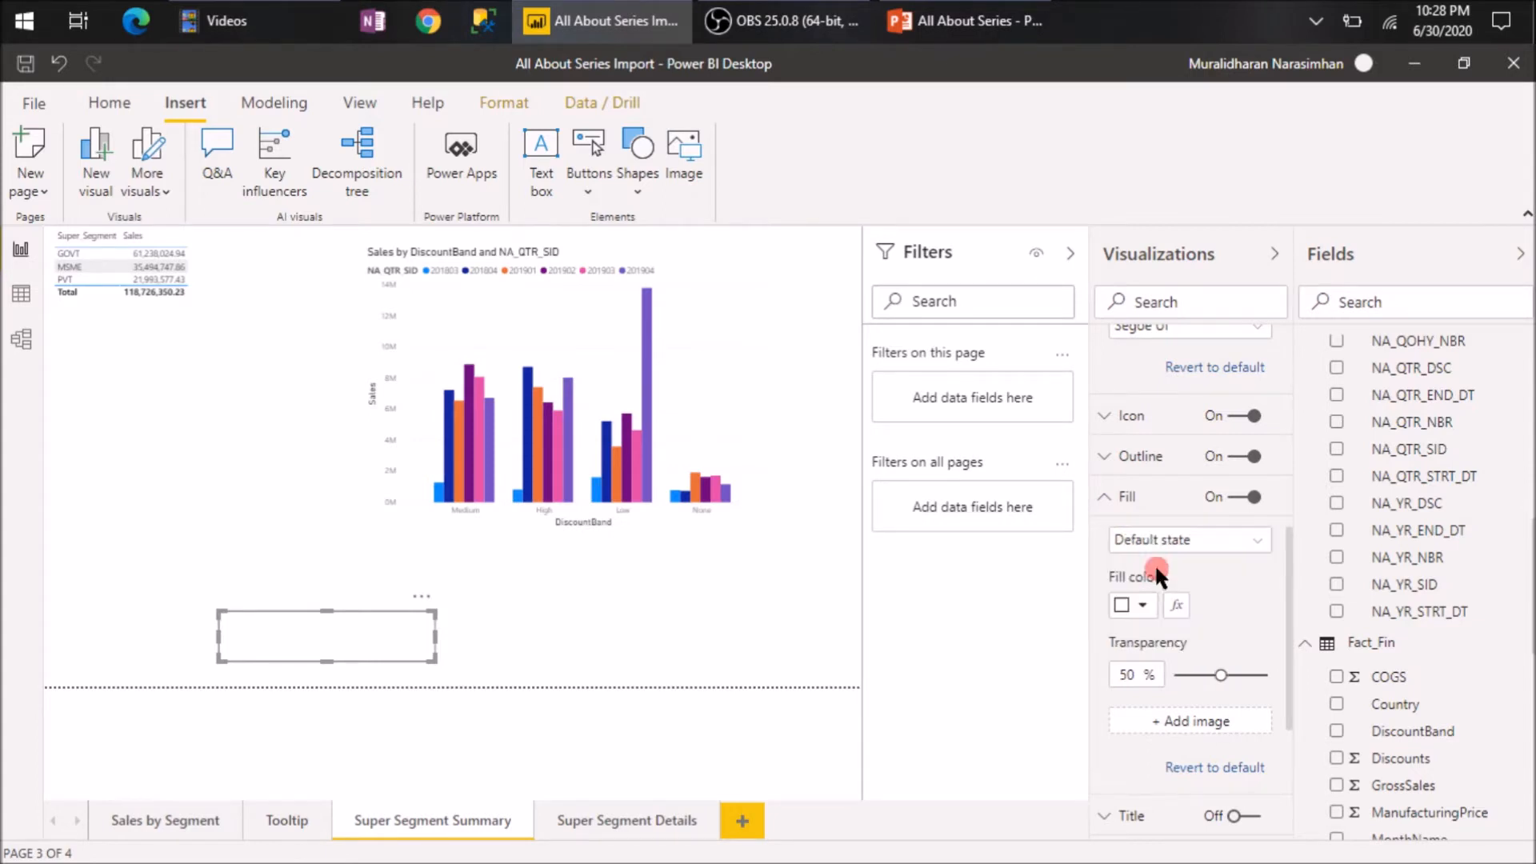
pyautogui.click(1145, 609)
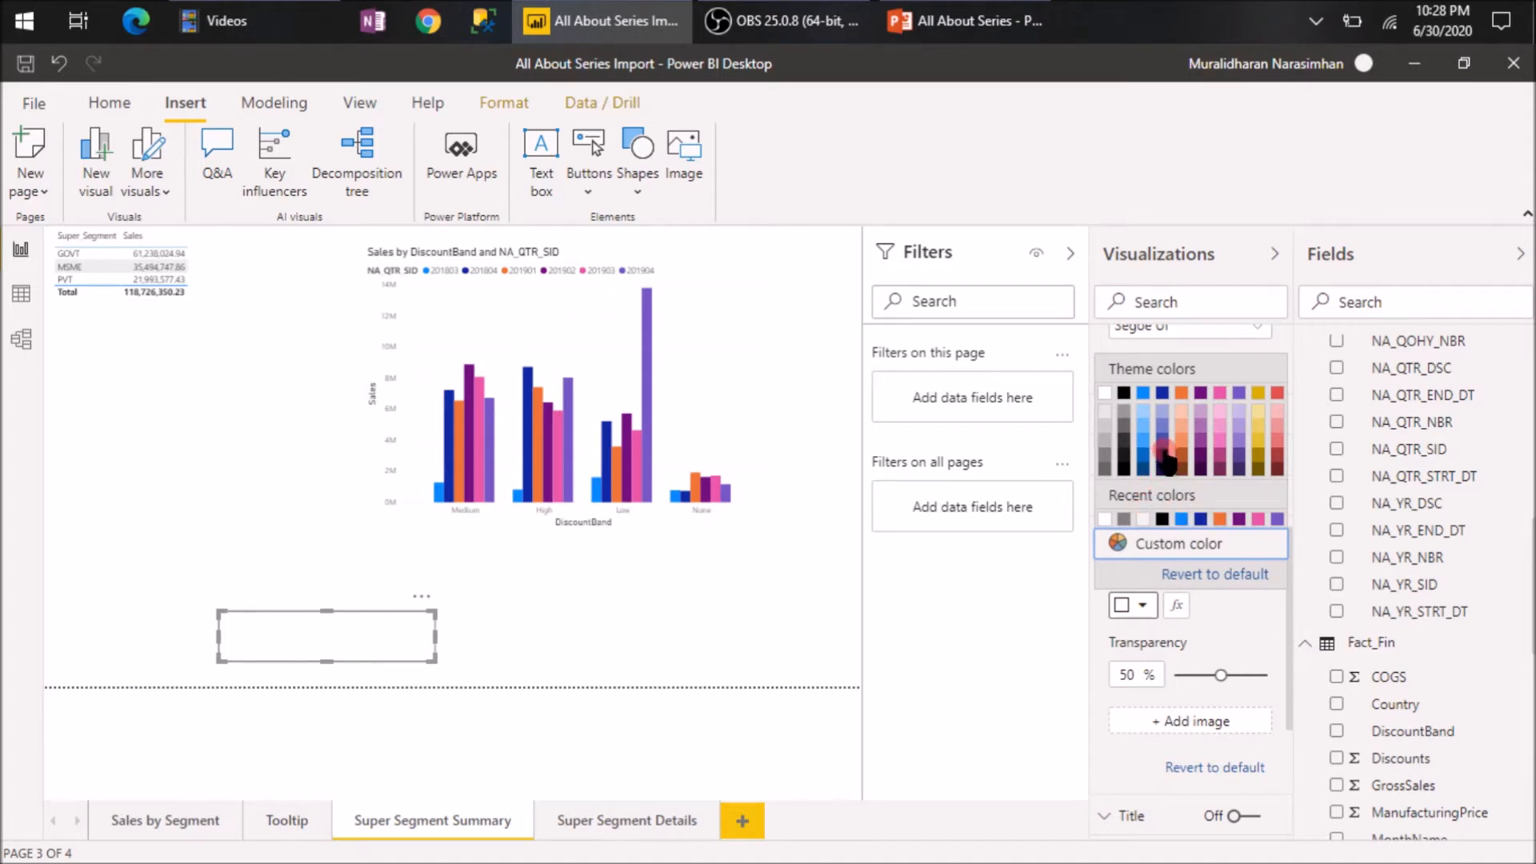
pyautogui.click(1163, 462)
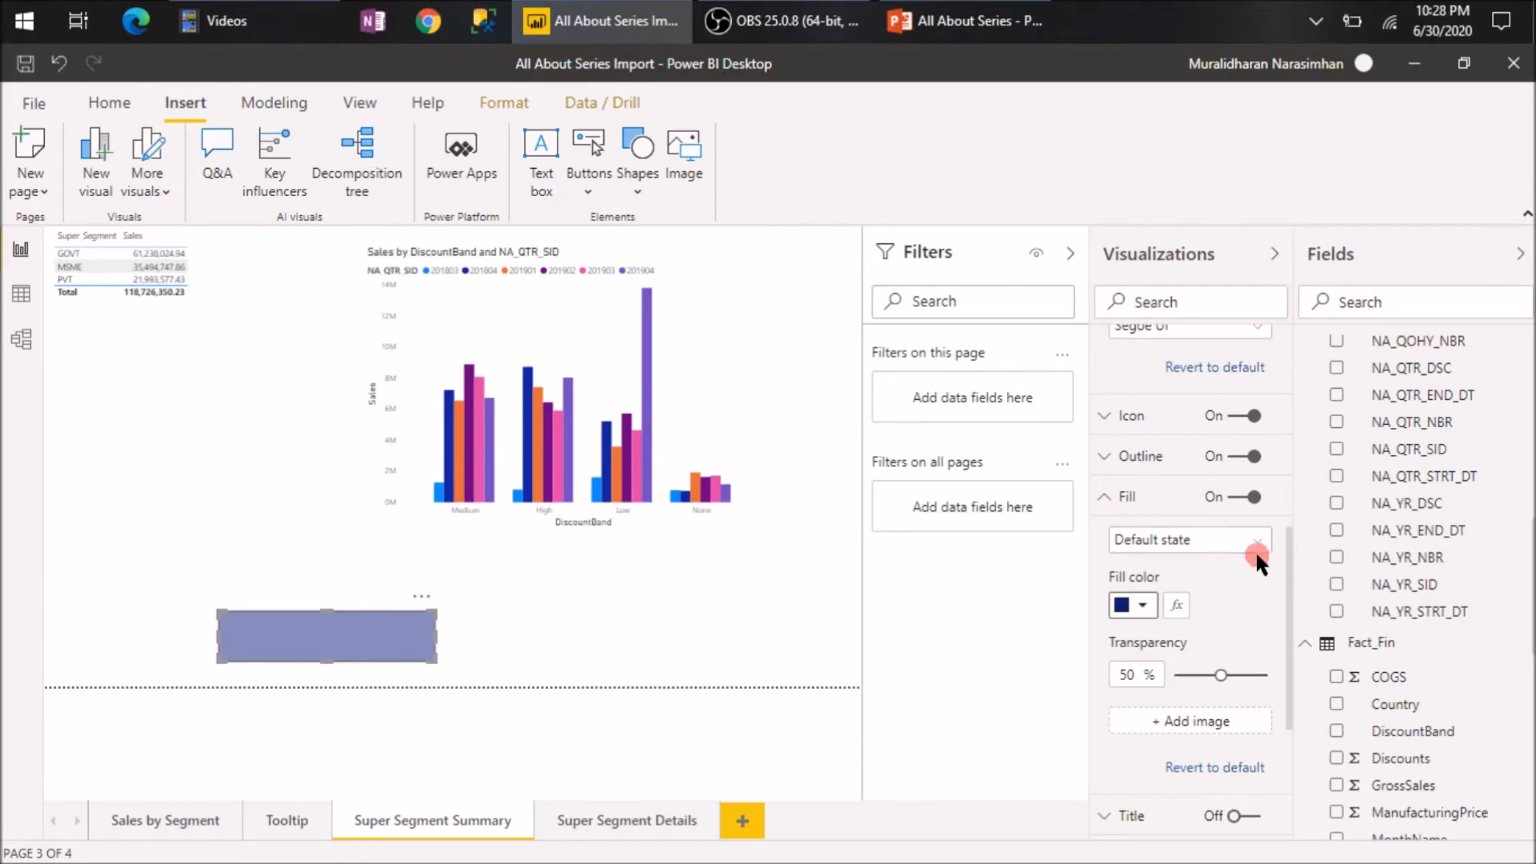
pyautogui.scroll(3, 1255, 552)
pyautogui.scroll(3, 1256, 562)
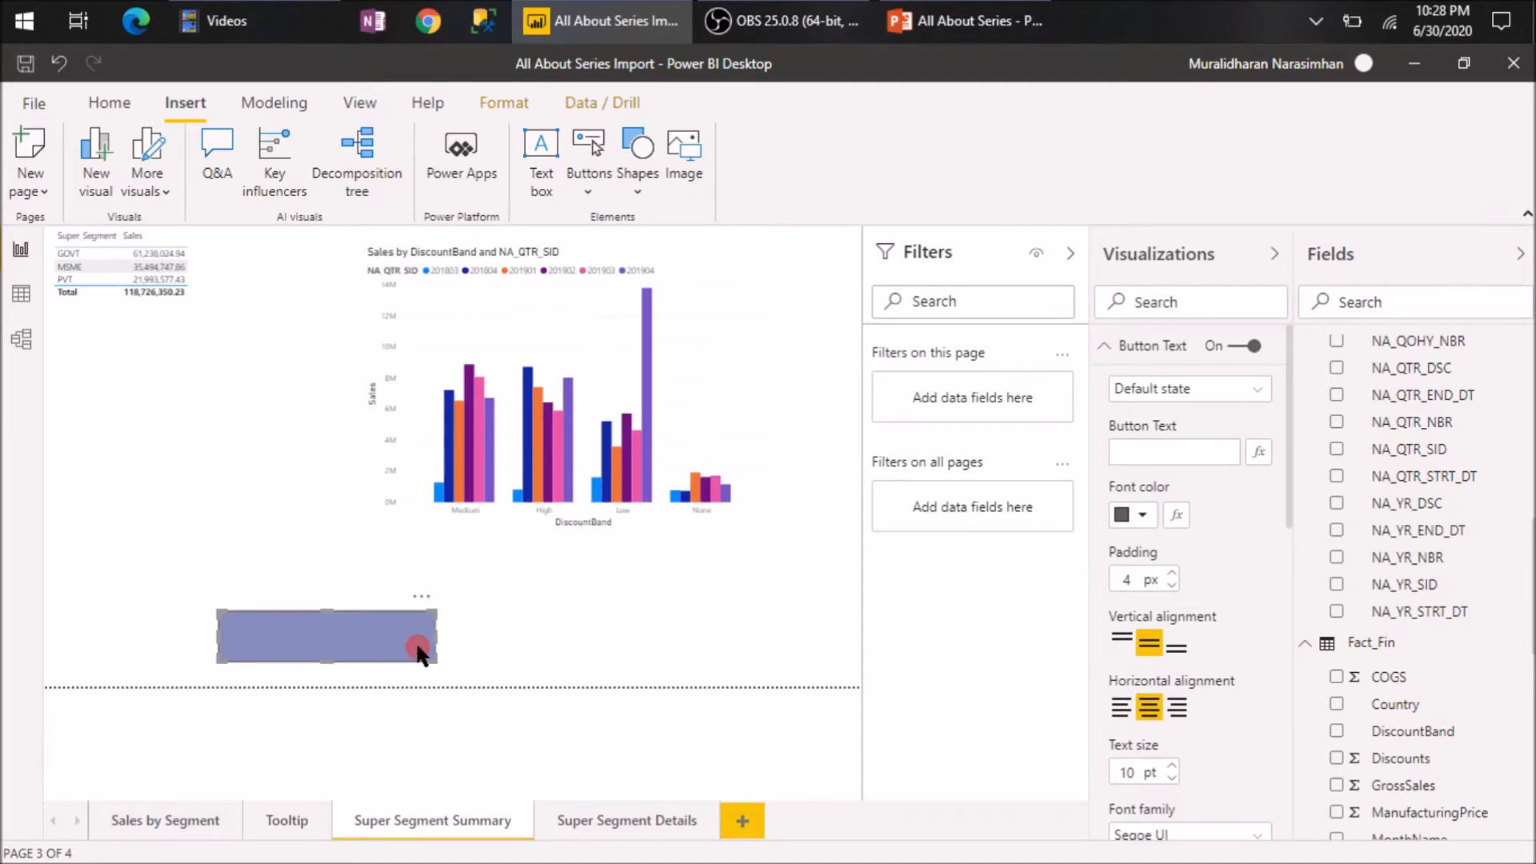
pyautogui.scroll(-6, 1240, 553)
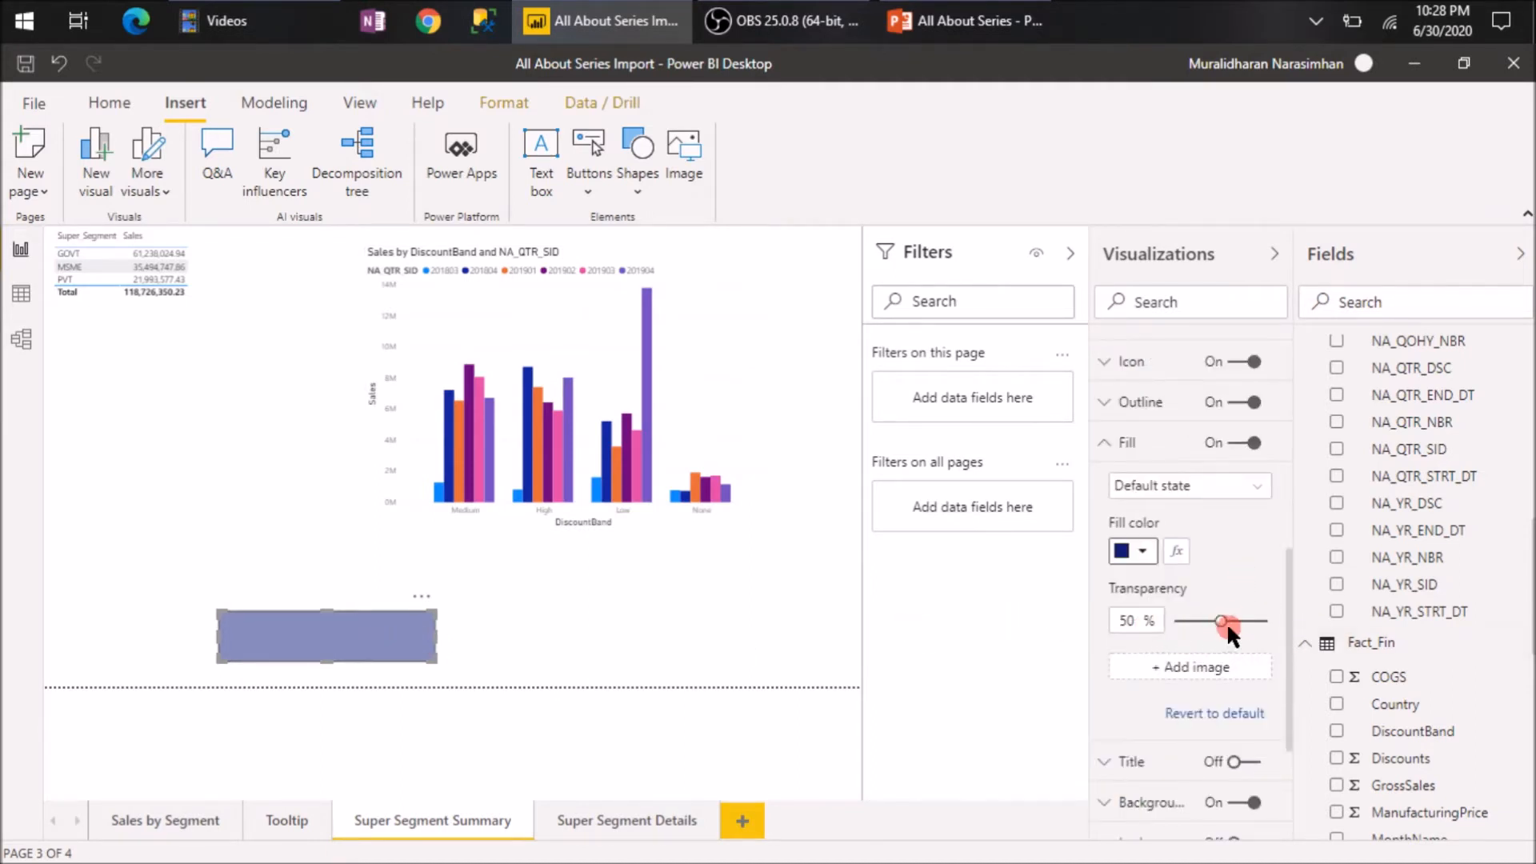
pyautogui.moveTo(1221, 622); pyautogui.dragTo(1169, 626)
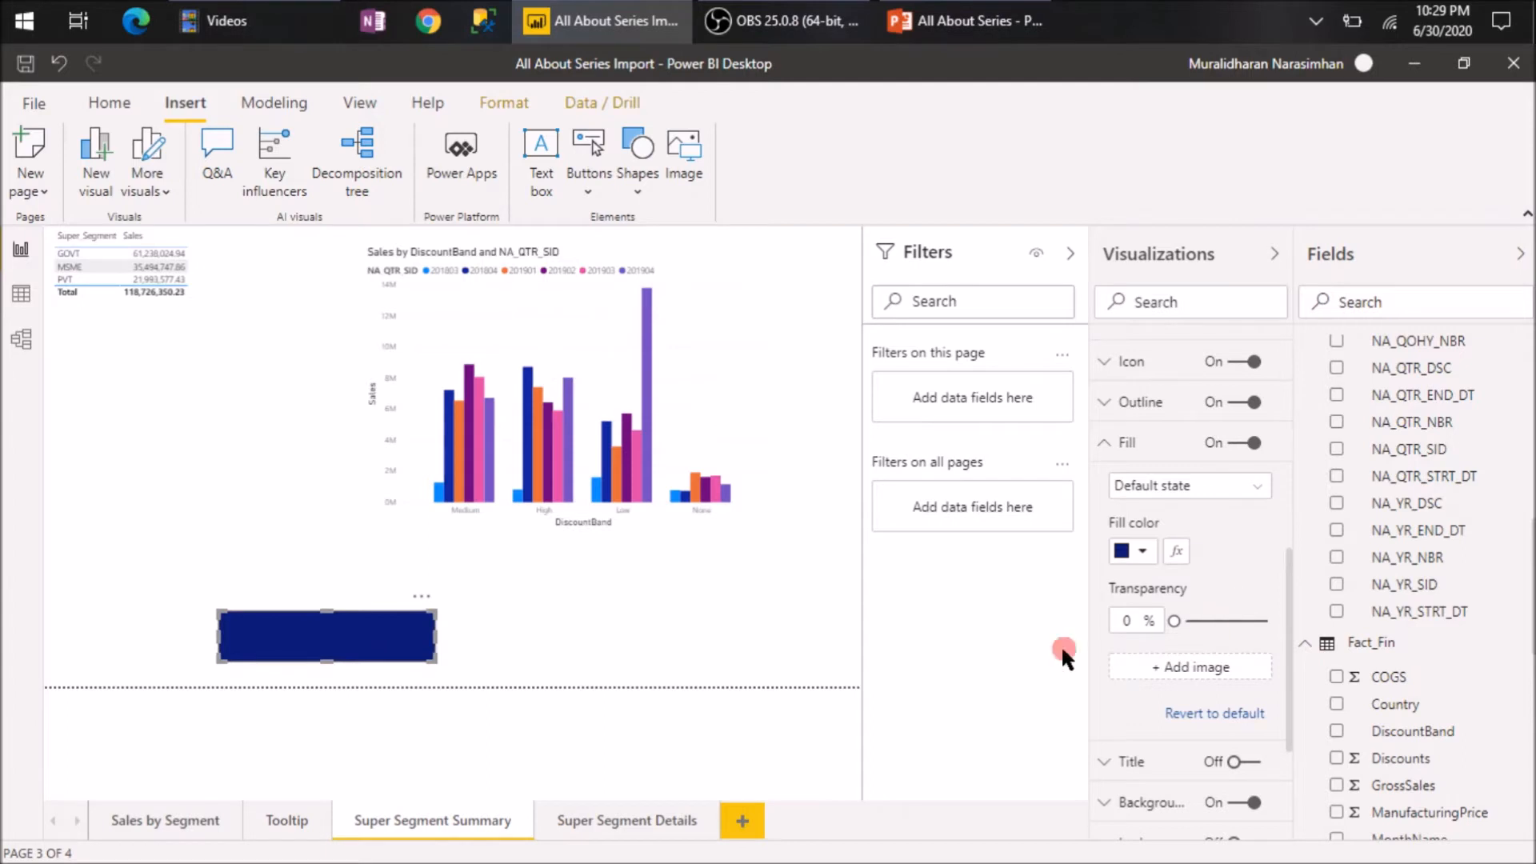
pyautogui.click(1106, 443)
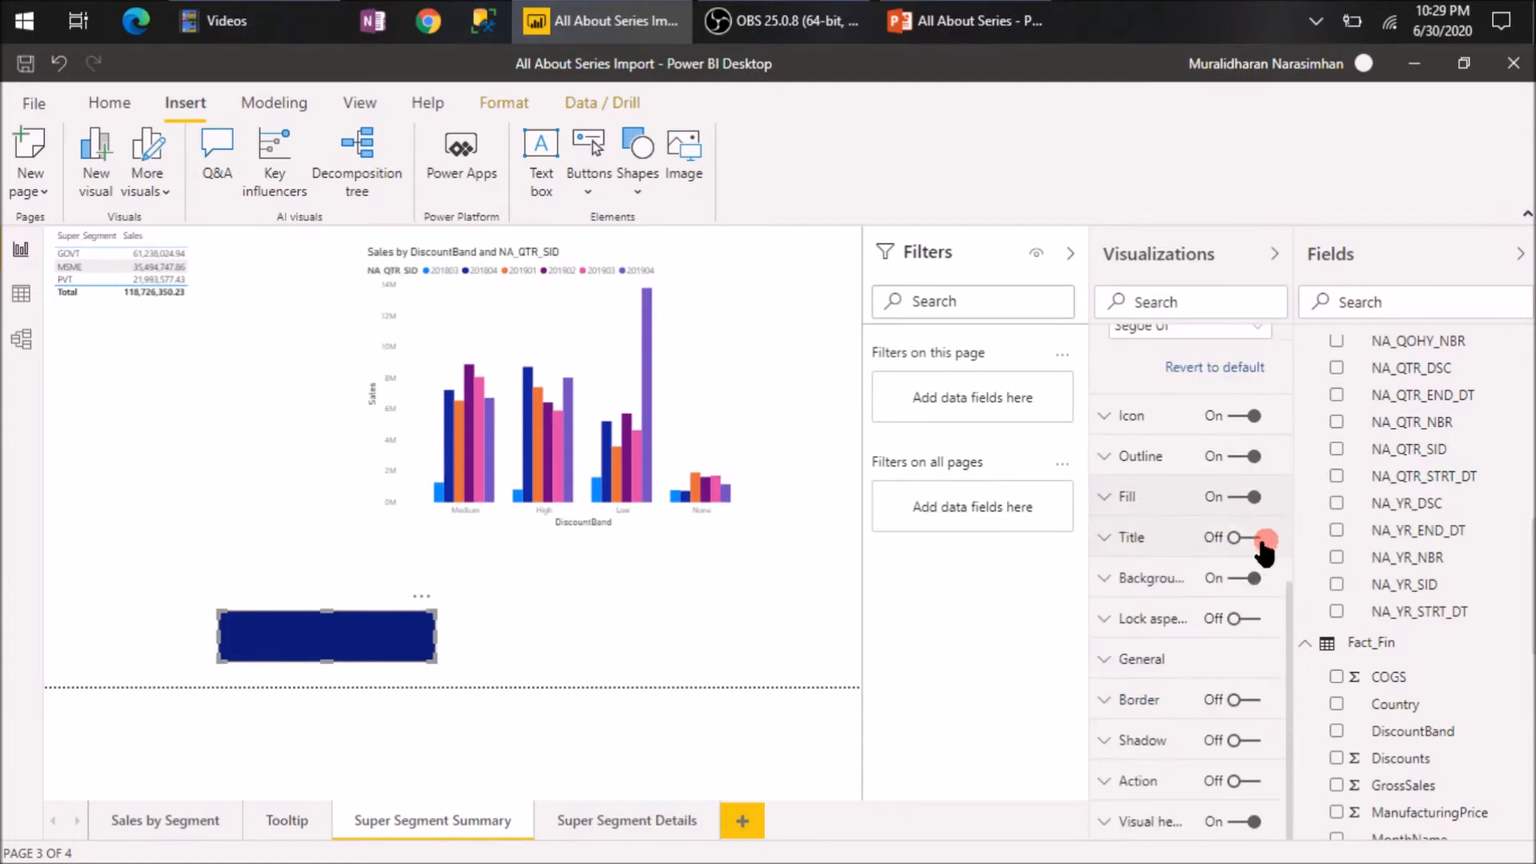
# Open the Button Text1 measure in the Segment table and expand its formula to examine the full expression.
pyautogui.scroll(6, 1182, 569)
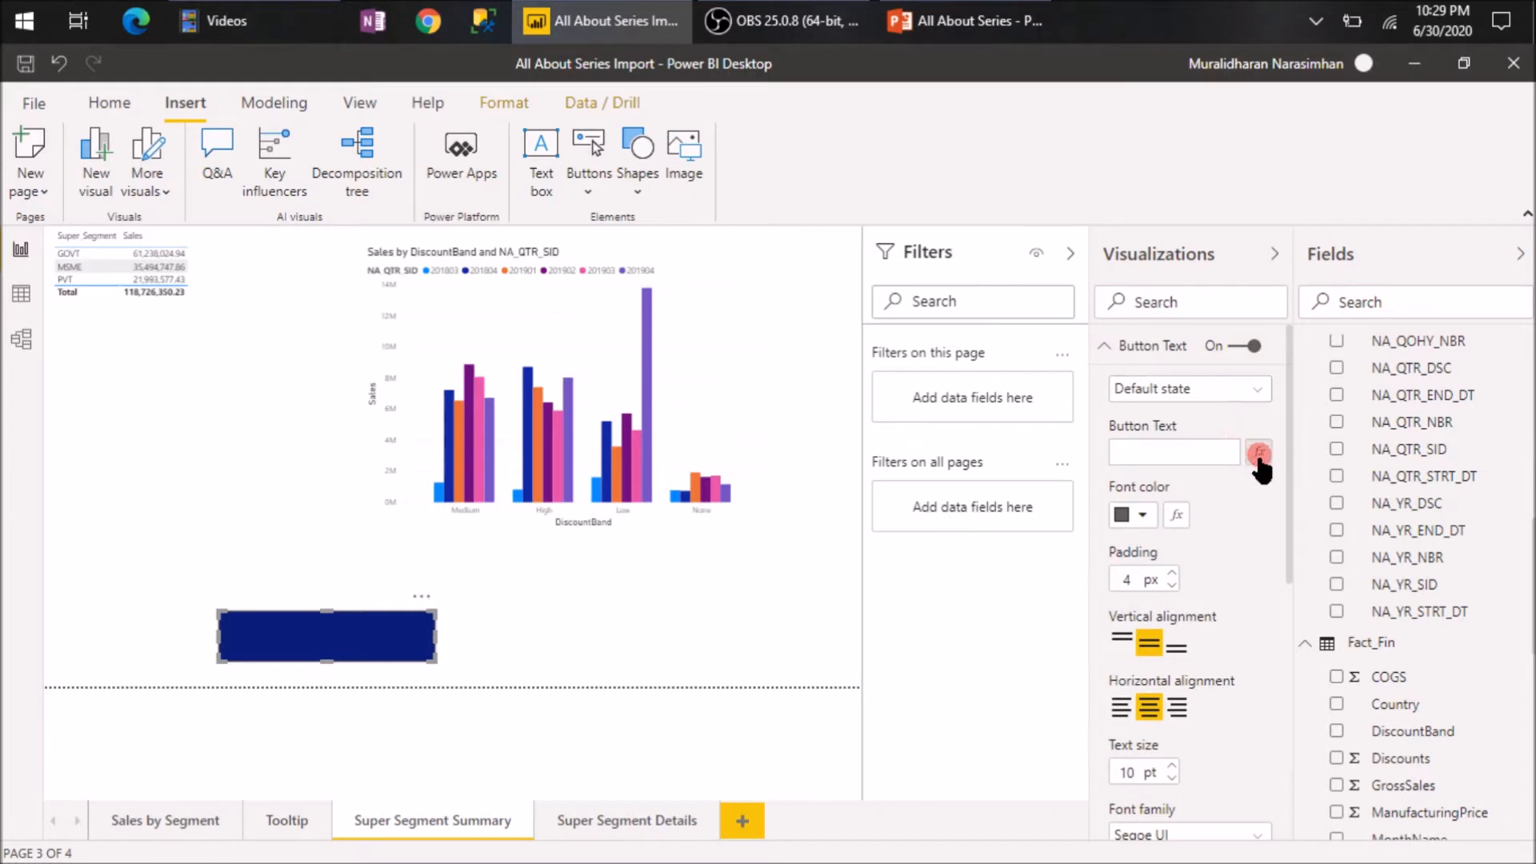
pyautogui.click(1166, 455)
pyautogui.scroll(-3, 1440, 592)
pyautogui.scroll(-6, 1440, 592)
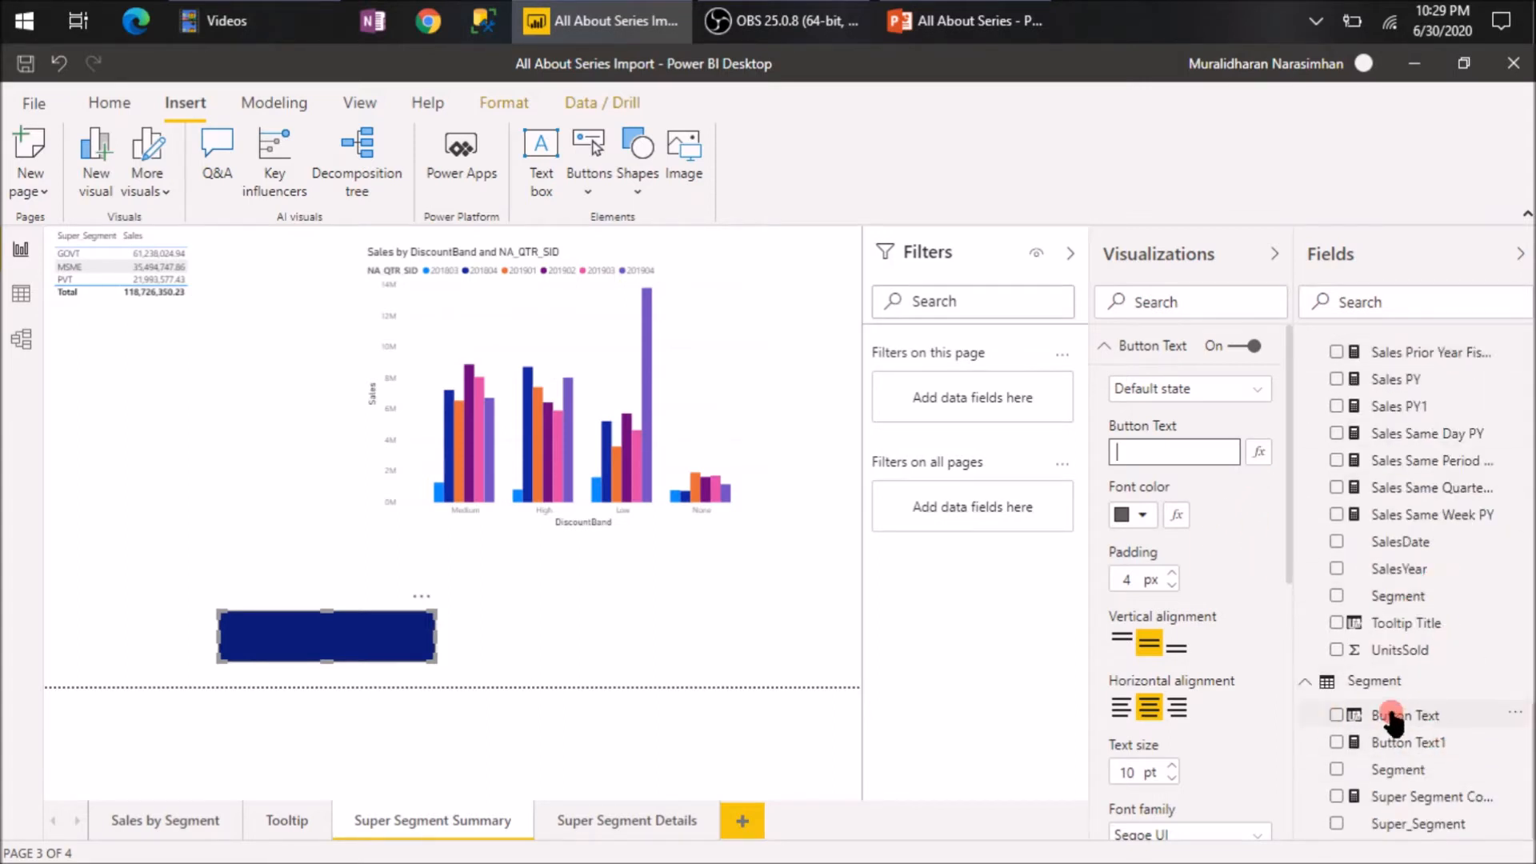
pyautogui.click(1413, 744)
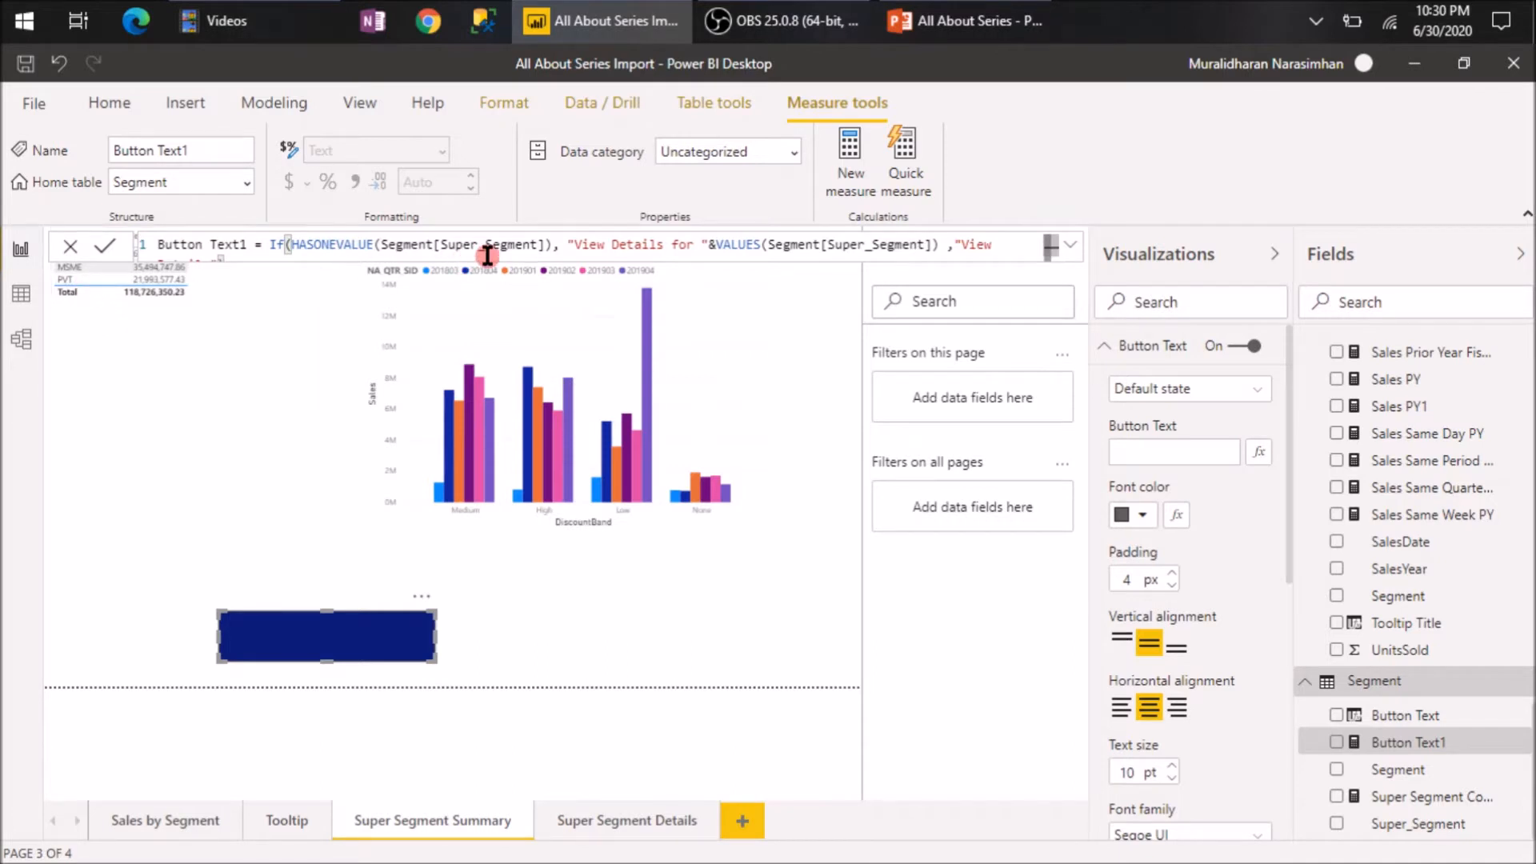
pyautogui.click(578, 254)
pyautogui.click(1070, 248)
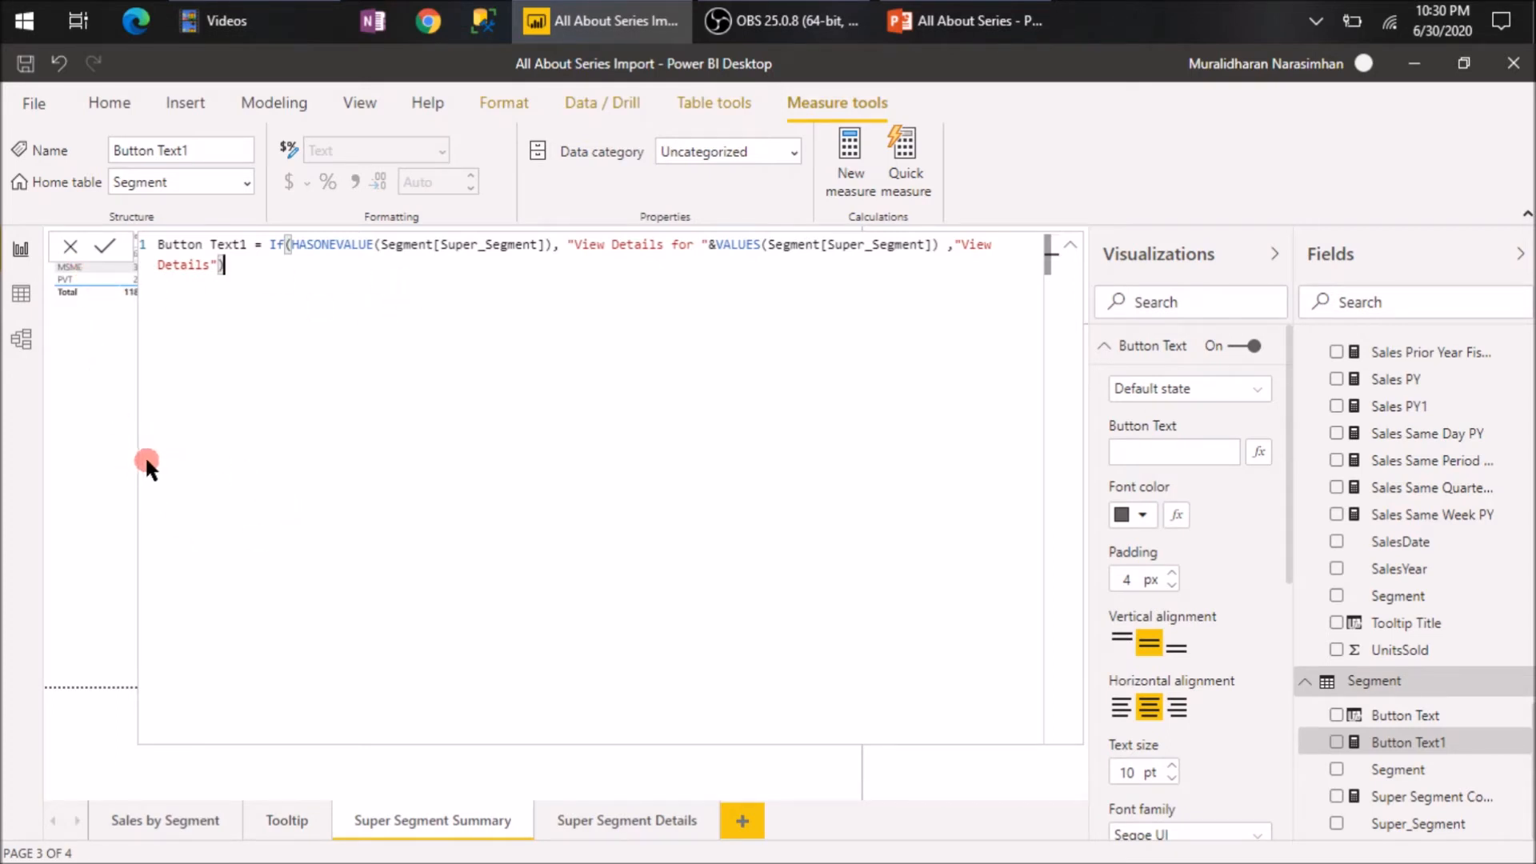
# Collapse the formula and base the button's Default state text on the field value of the Button Text1 measure in the Segment table.
pyautogui.click(1071, 253)
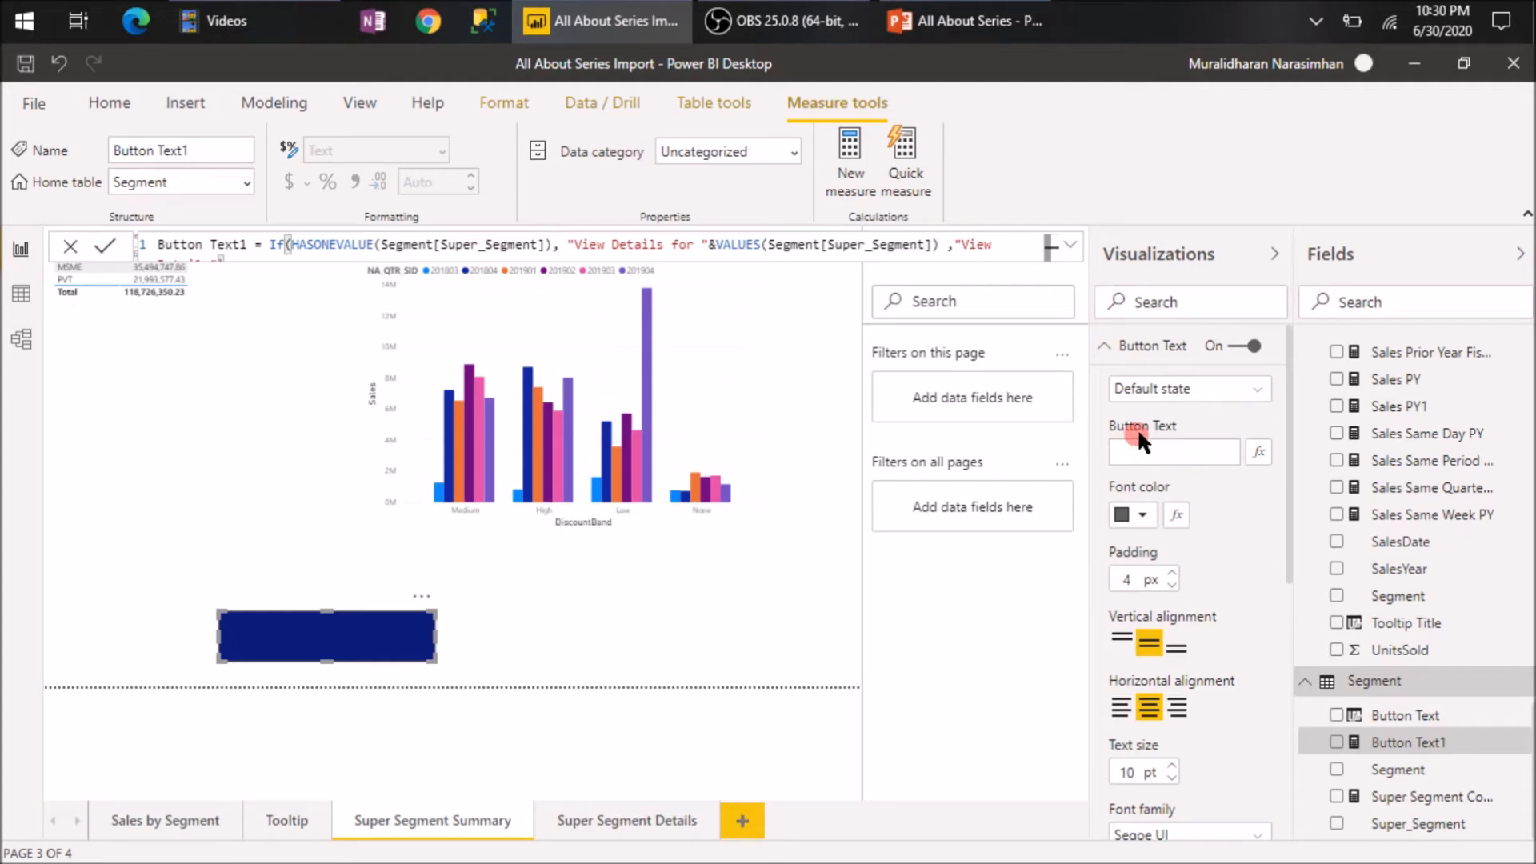
pyautogui.click(1257, 453)
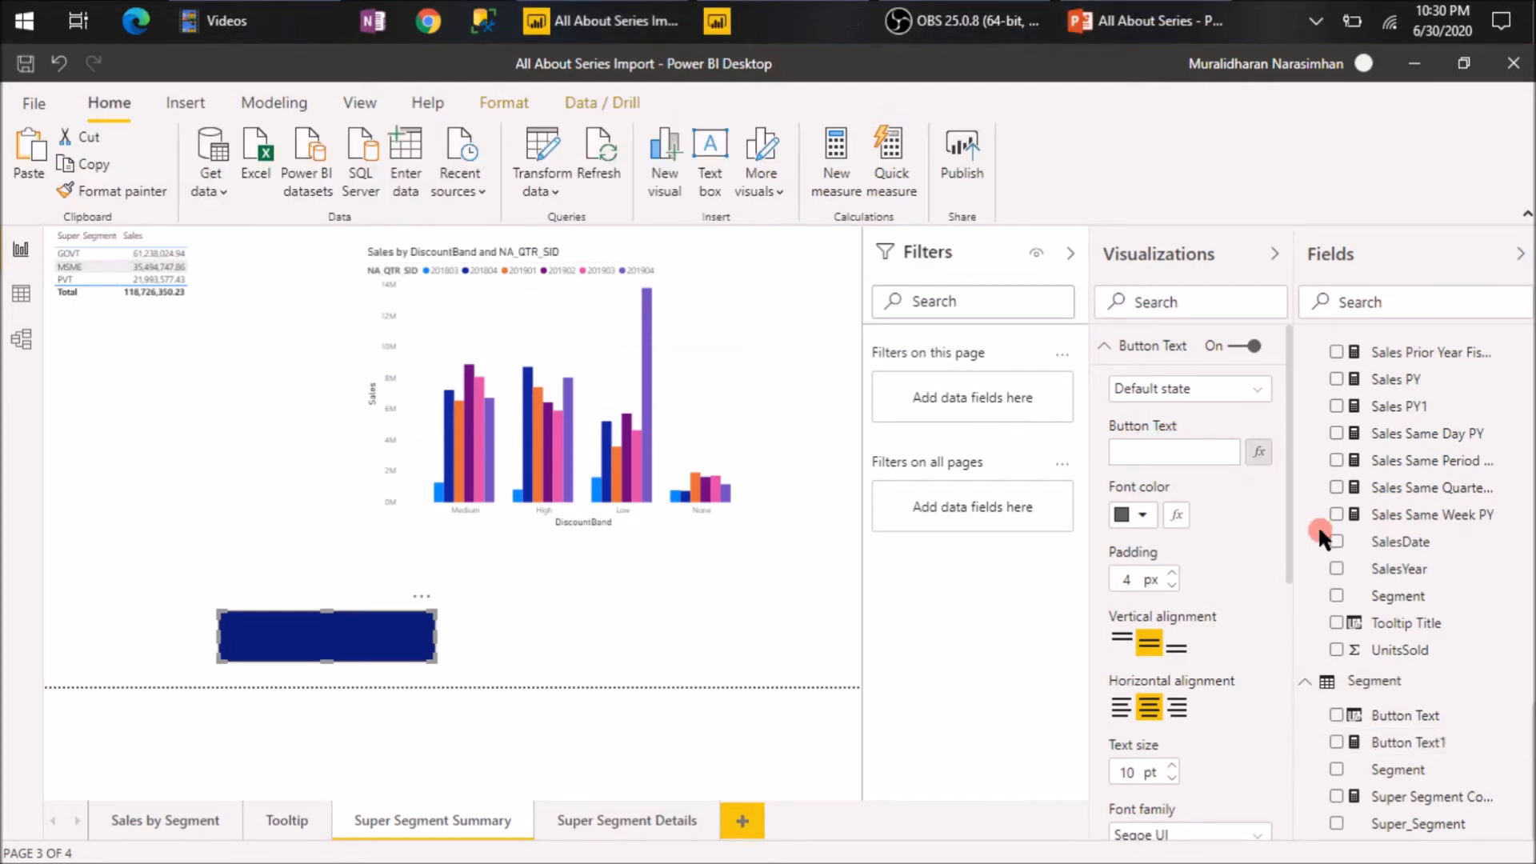
pyautogui.click(347, 314)
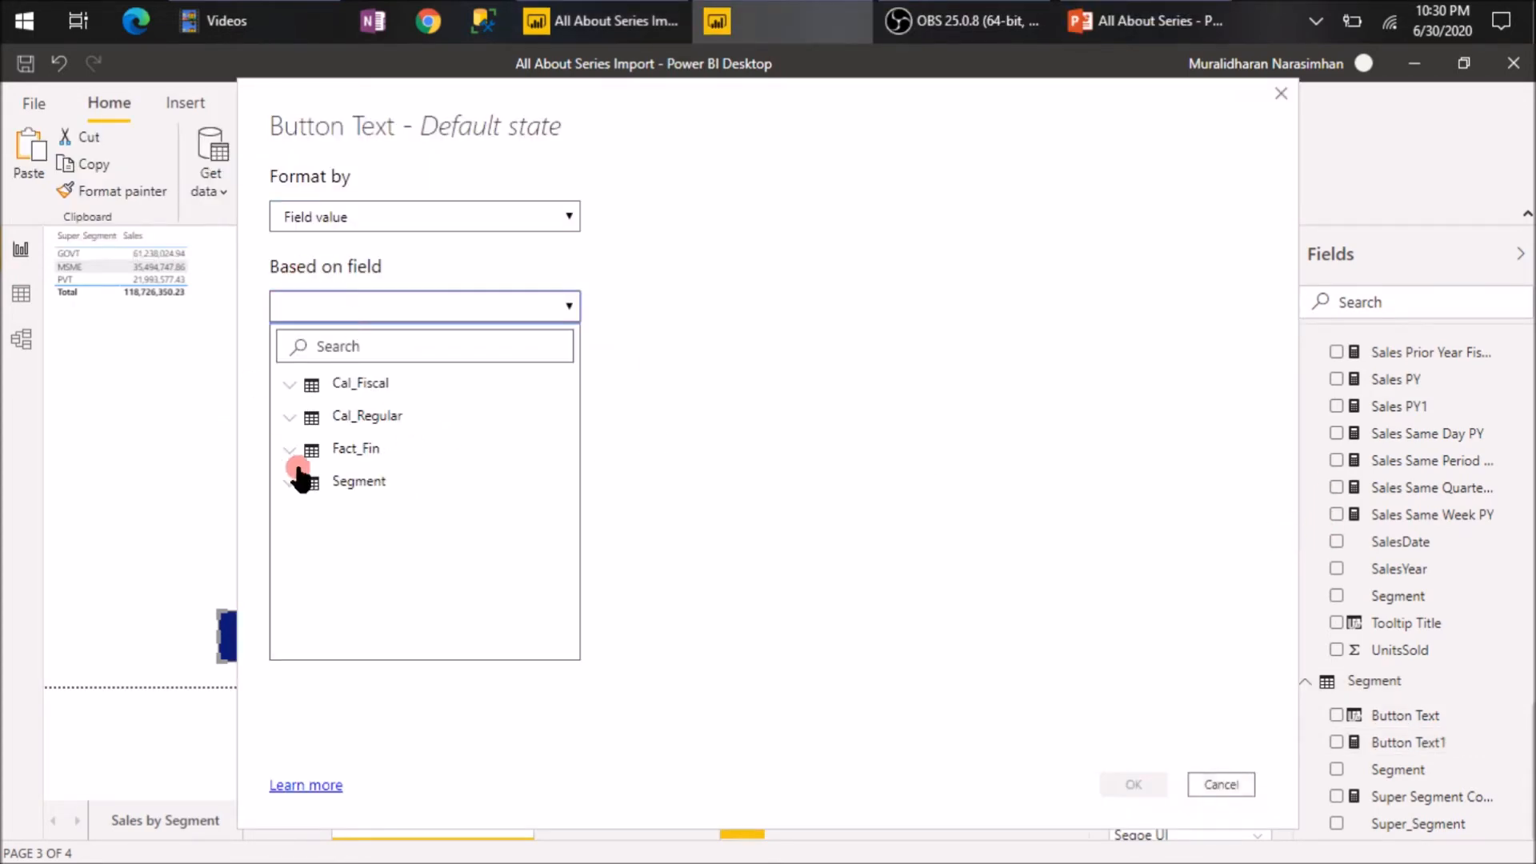
pyautogui.click(294, 482)
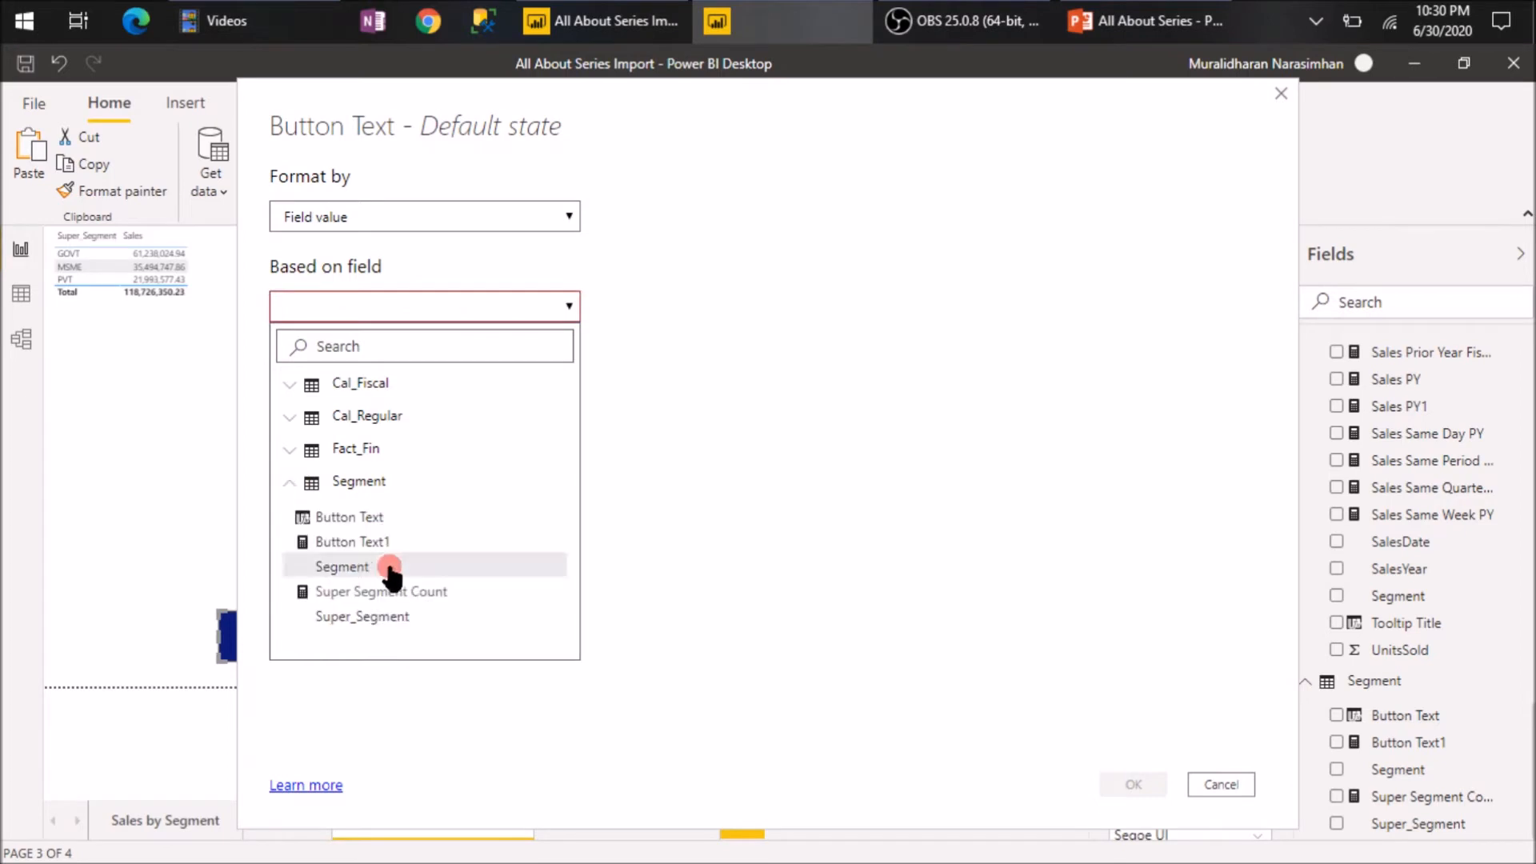
pyautogui.click(313, 538)
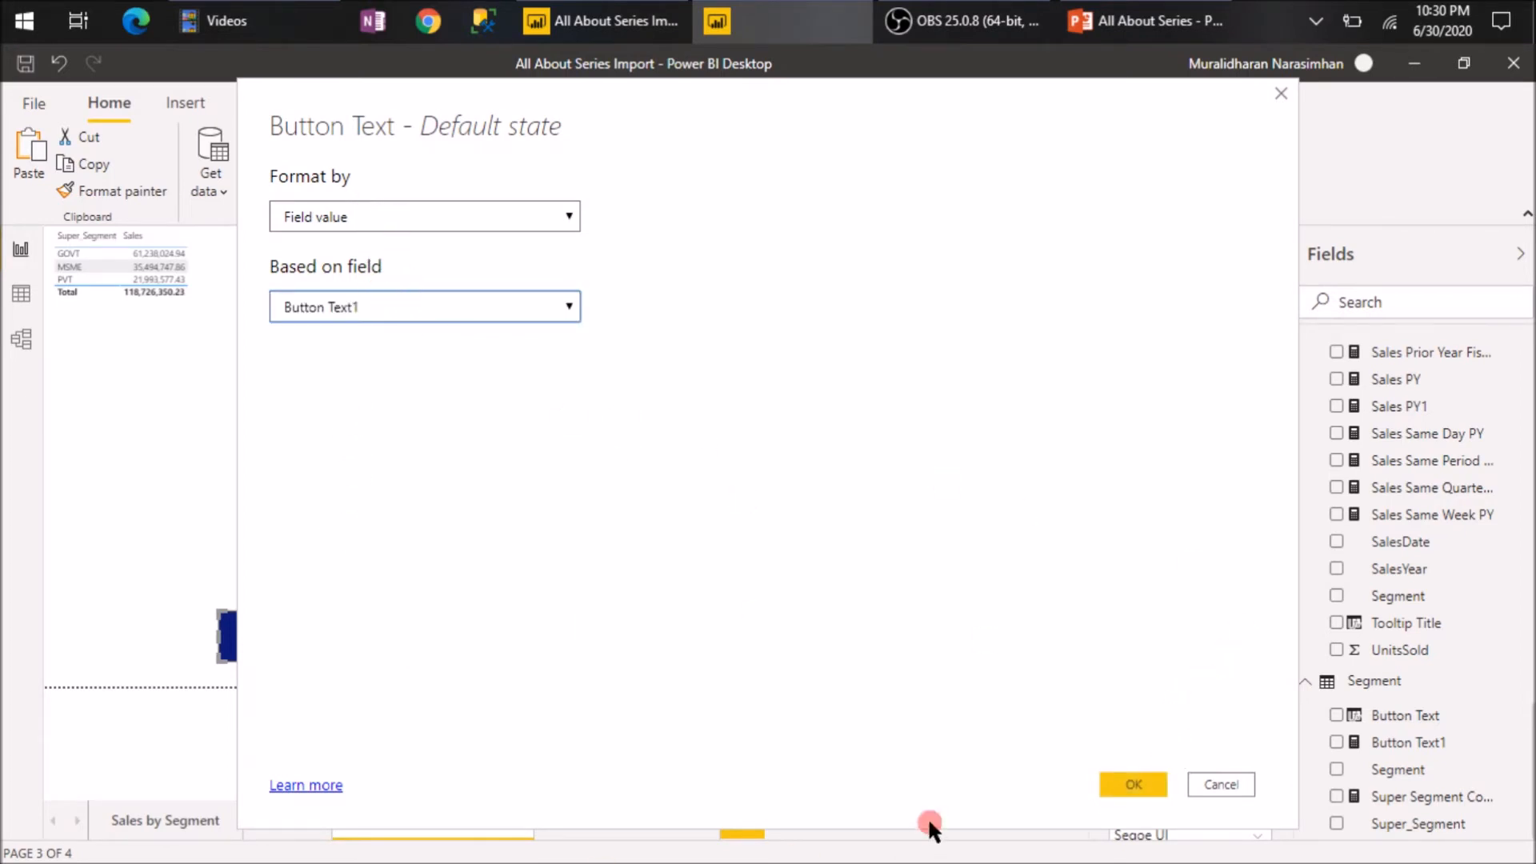
pyautogui.click(1134, 784)
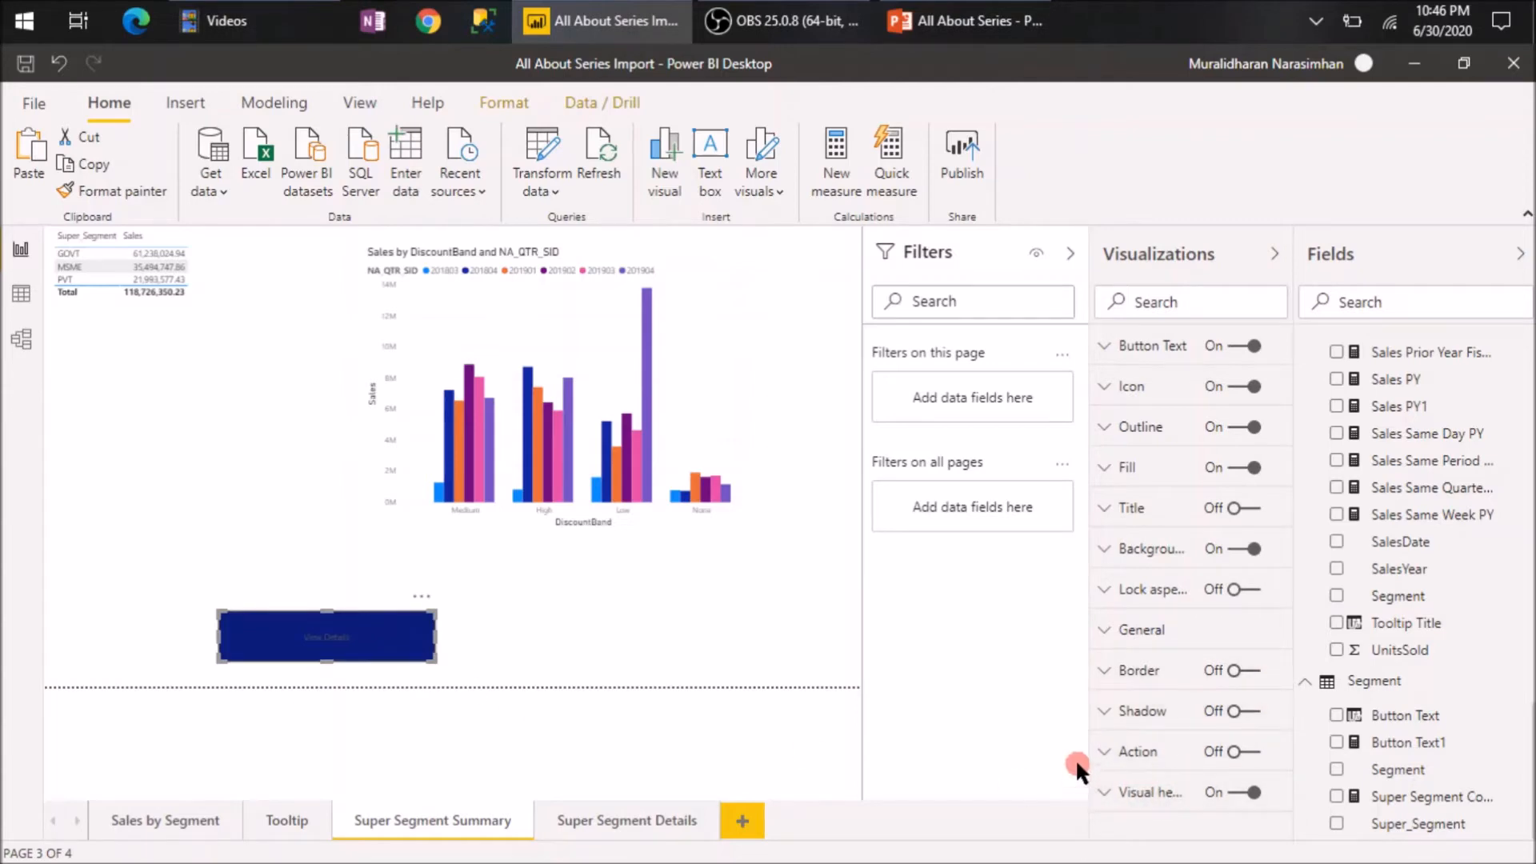
# Enable the button's action and set its type to Drill through.
pyautogui.click(1108, 756)
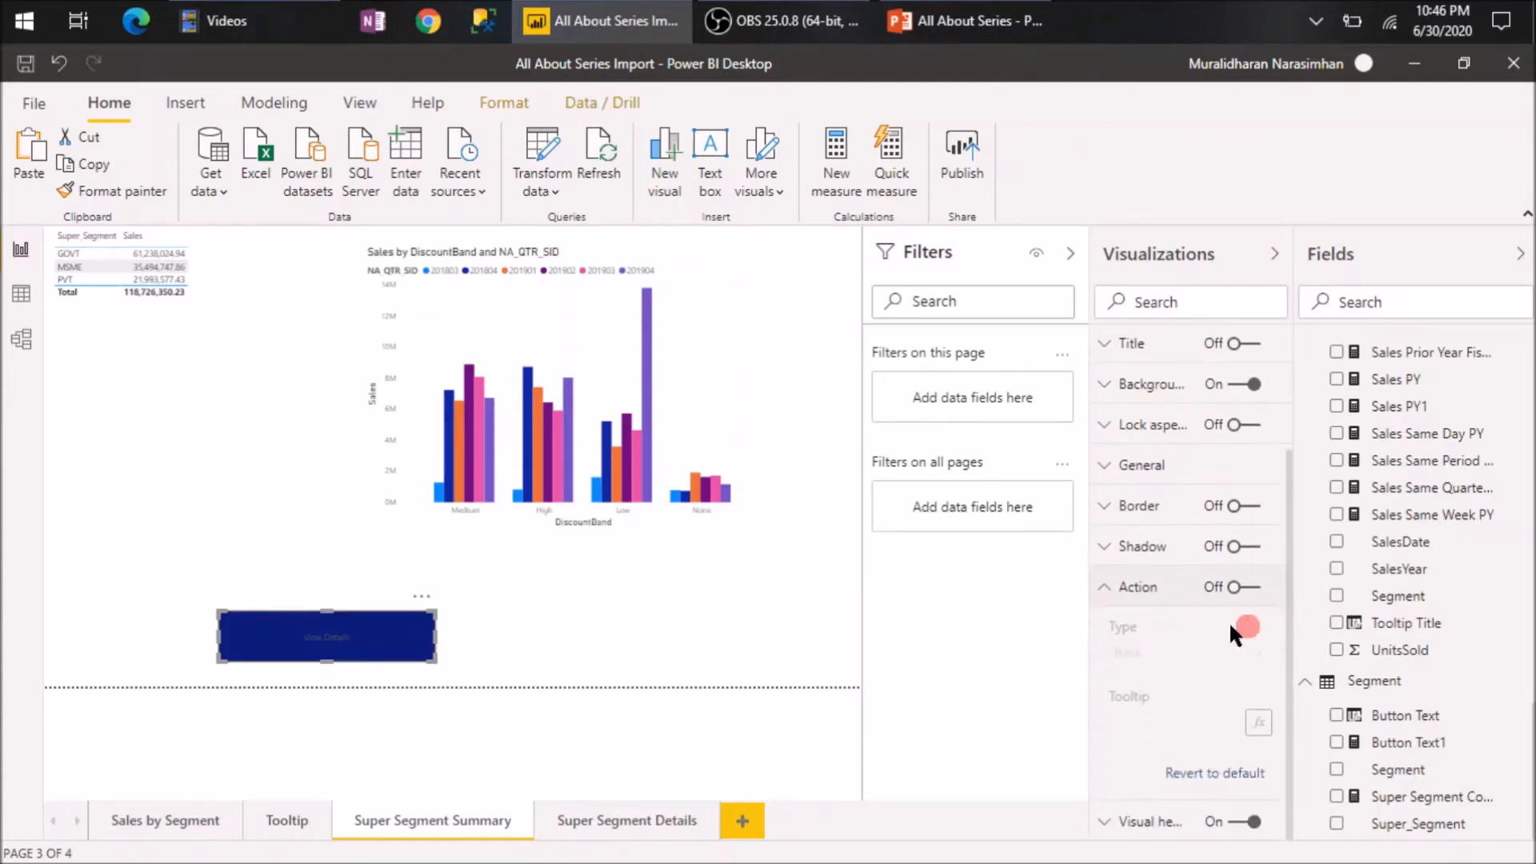
pyautogui.click(1244, 592)
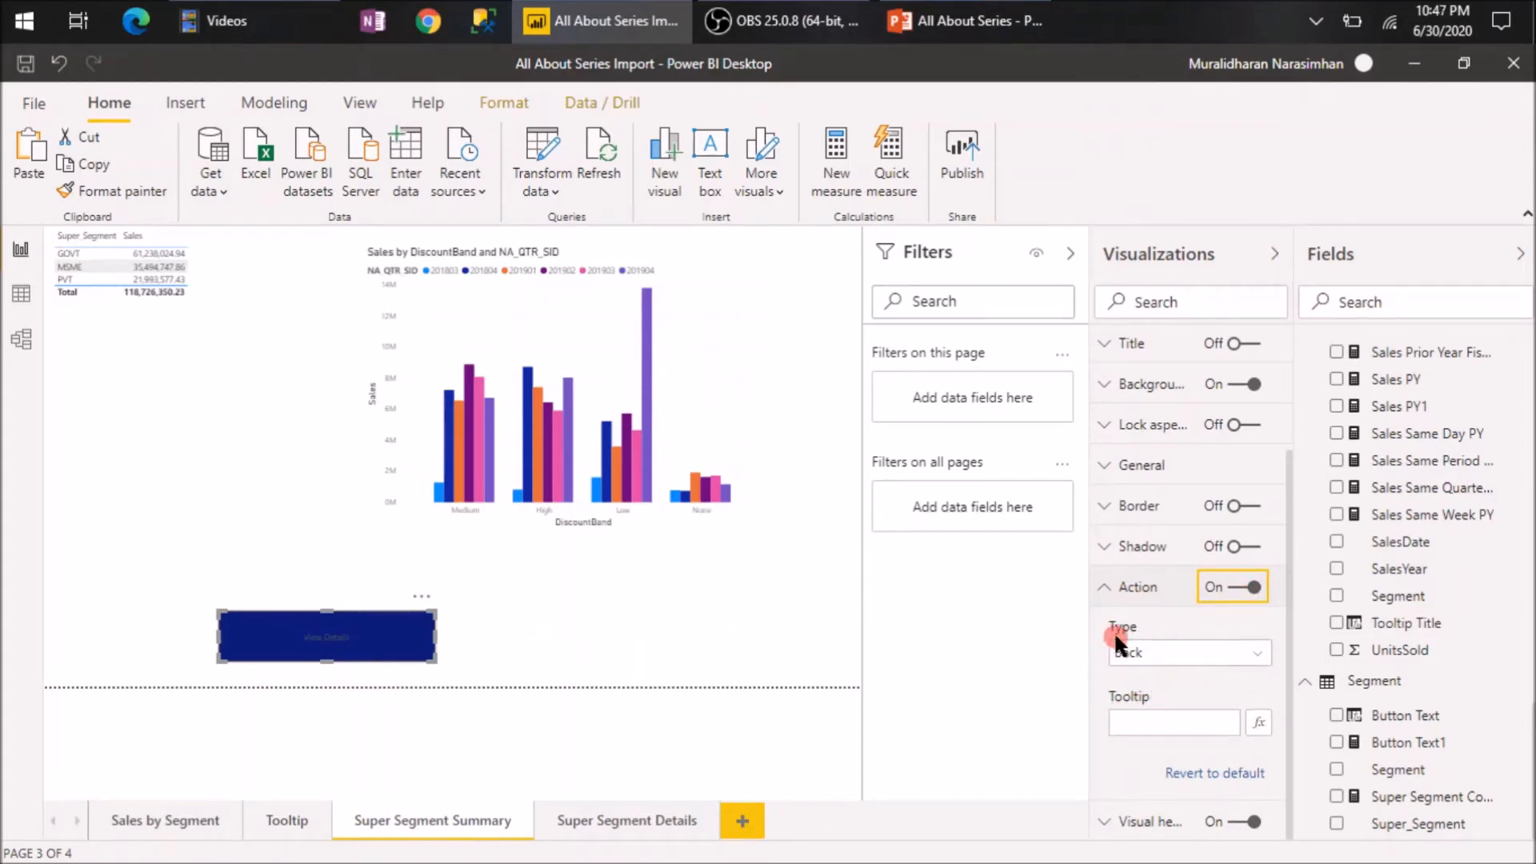
pyautogui.click(1160, 659)
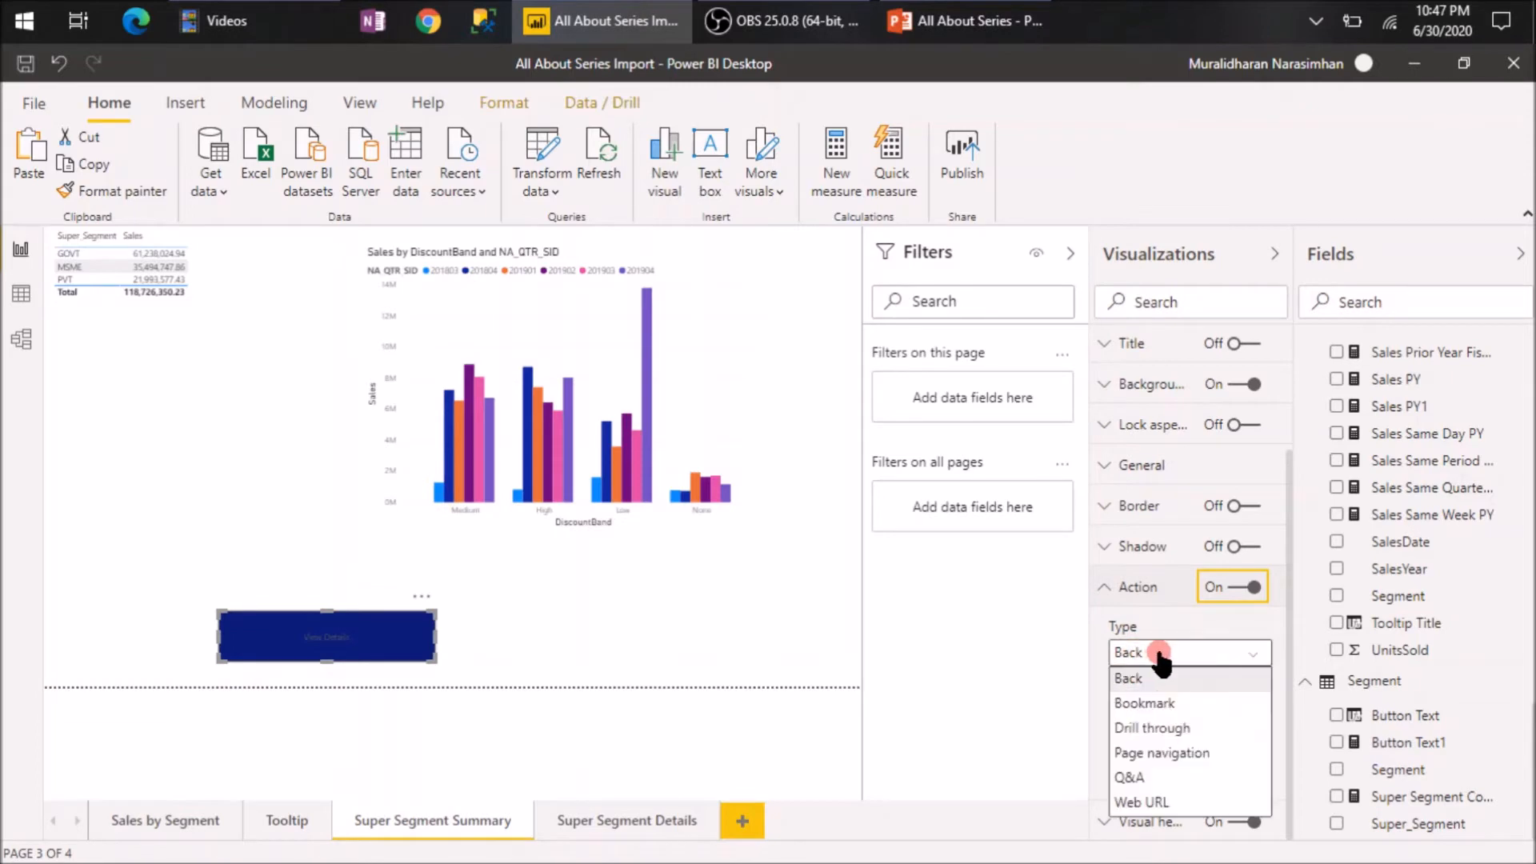
pyautogui.click(1186, 729)
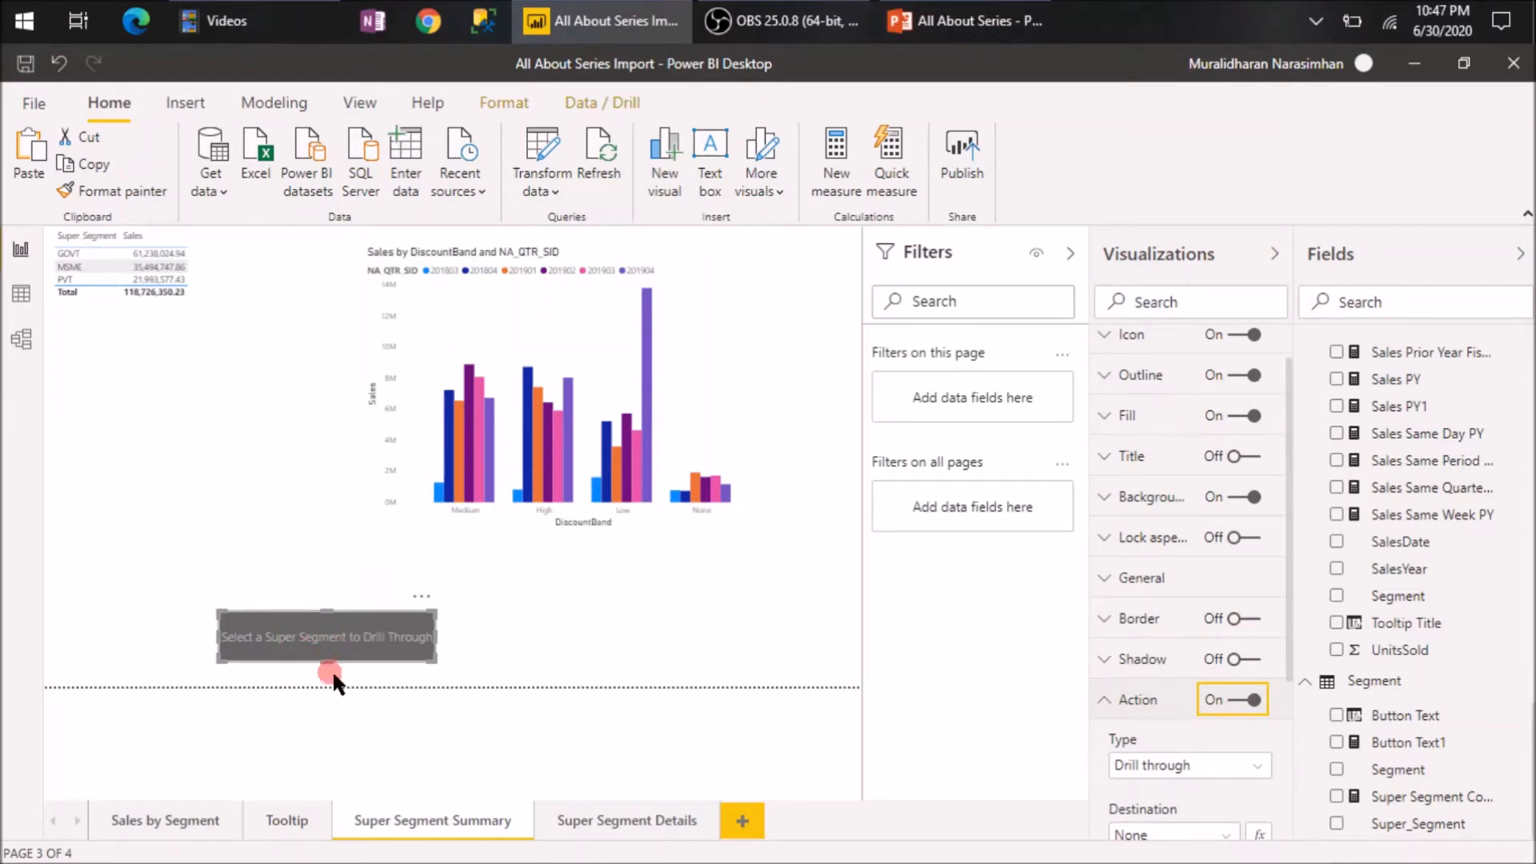
# Set the button's drill-through destination to Super Segment Details and collapse the action settings.
pyautogui.scroll(1, 1165, 395)
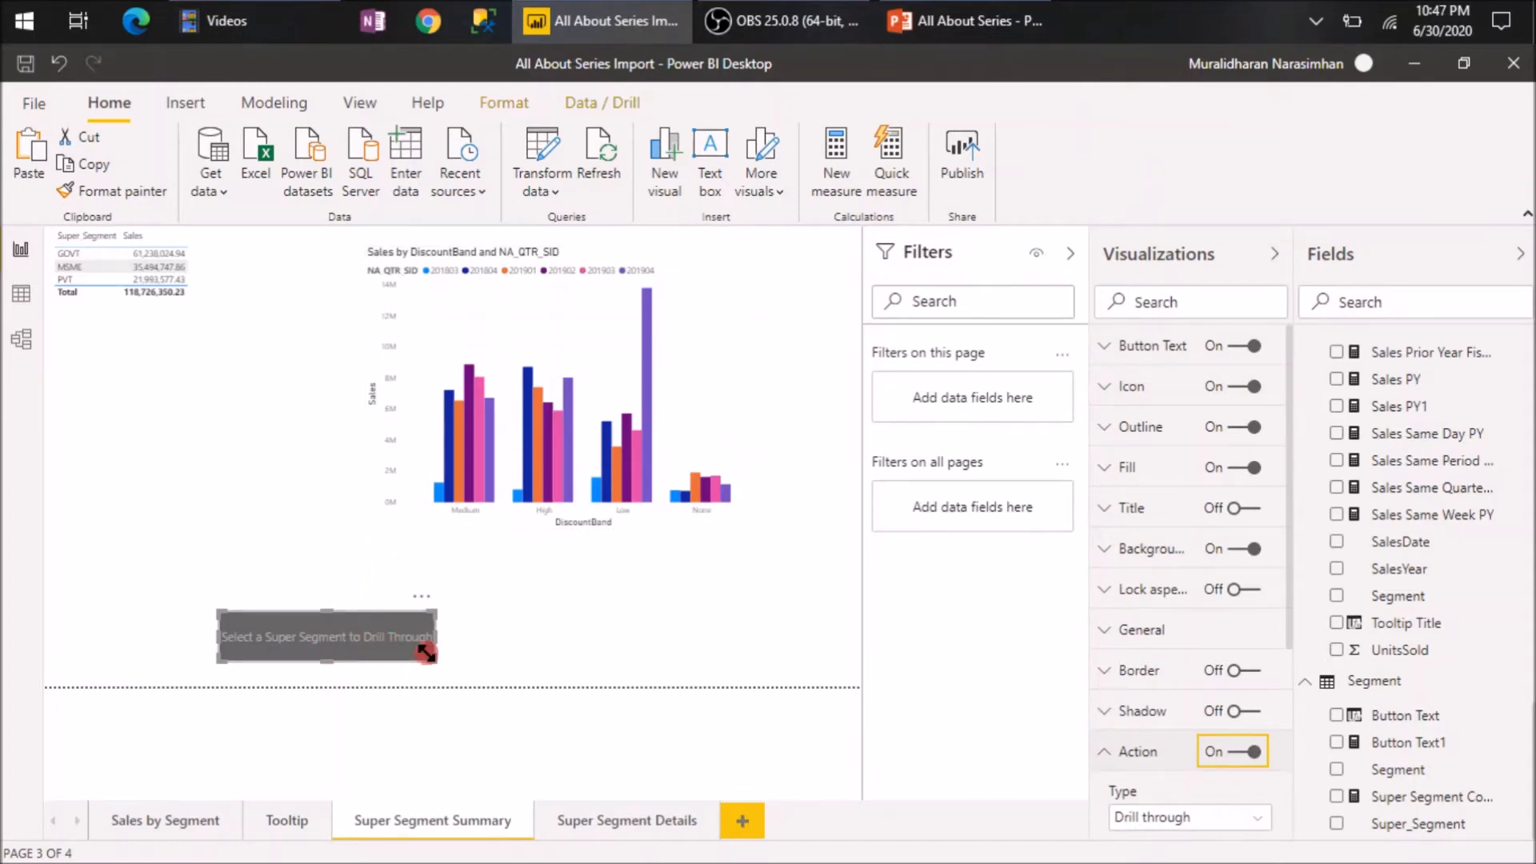
pyautogui.scroll(-4, 1223, 664)
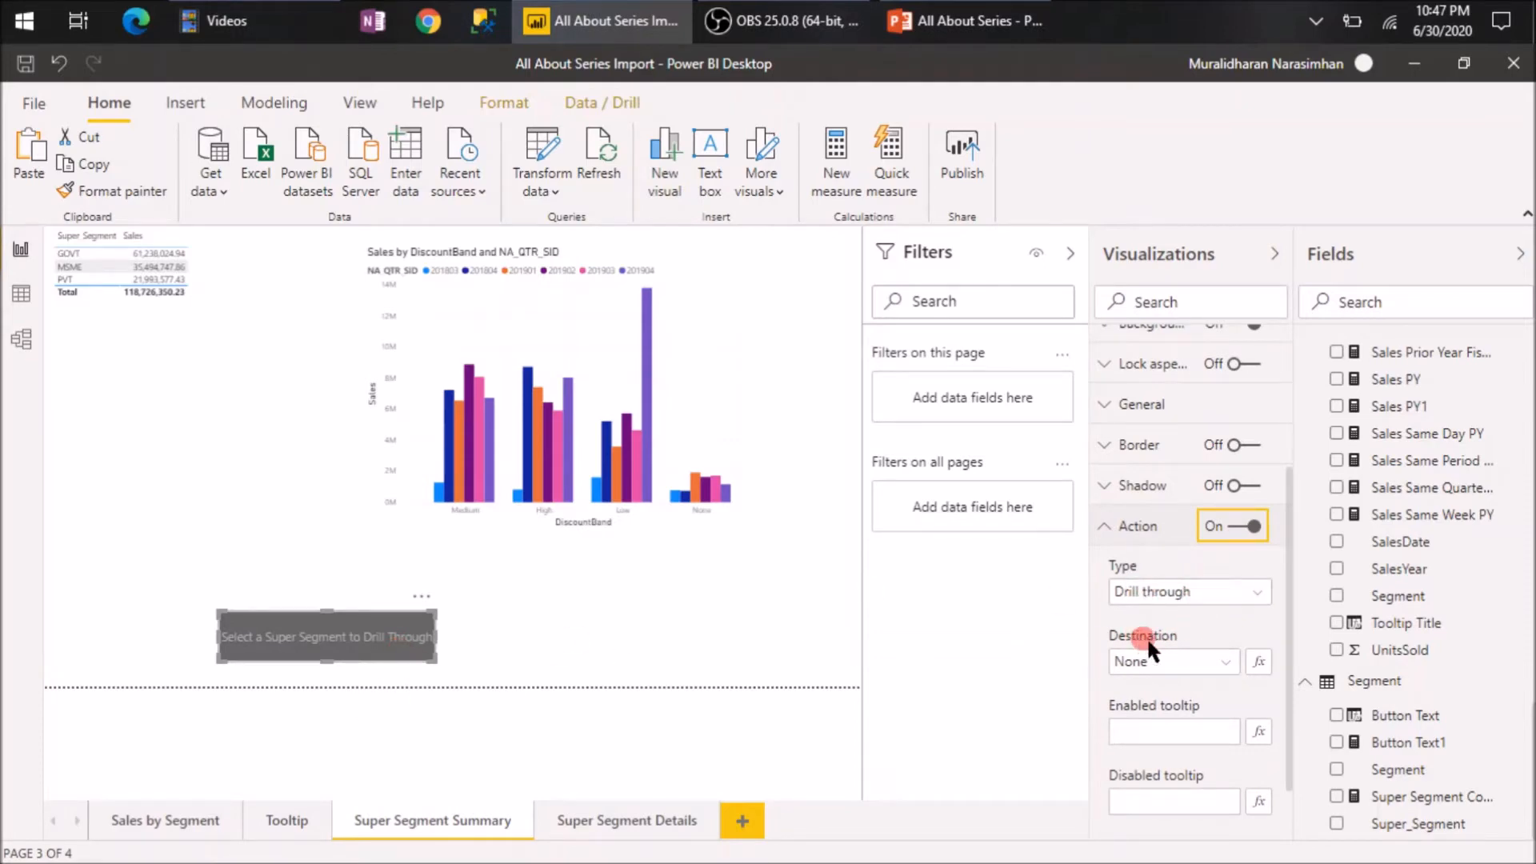
pyautogui.click(1220, 666)
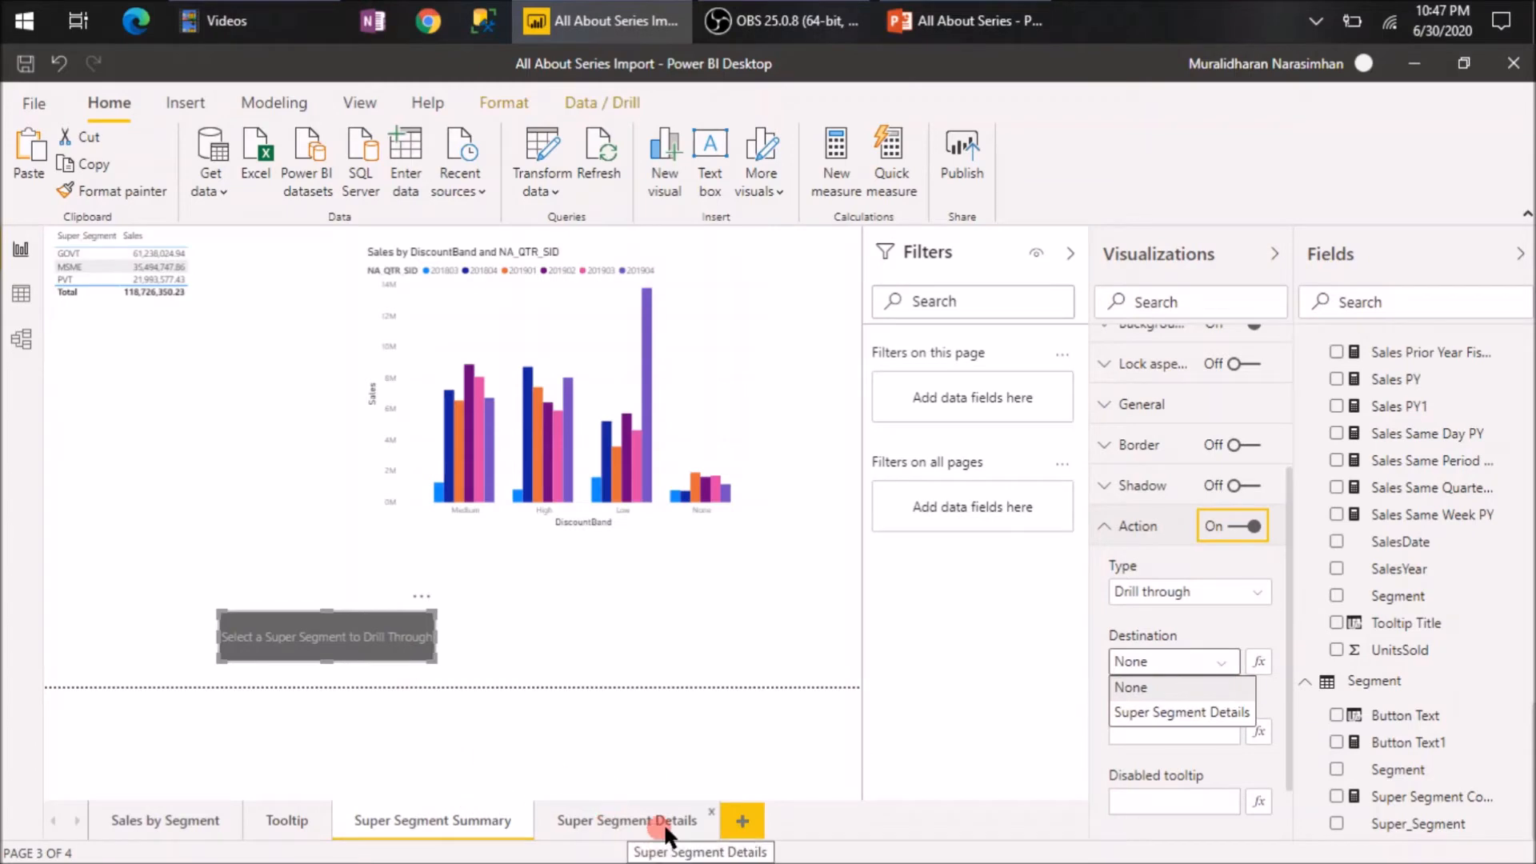
pyautogui.click(1177, 712)
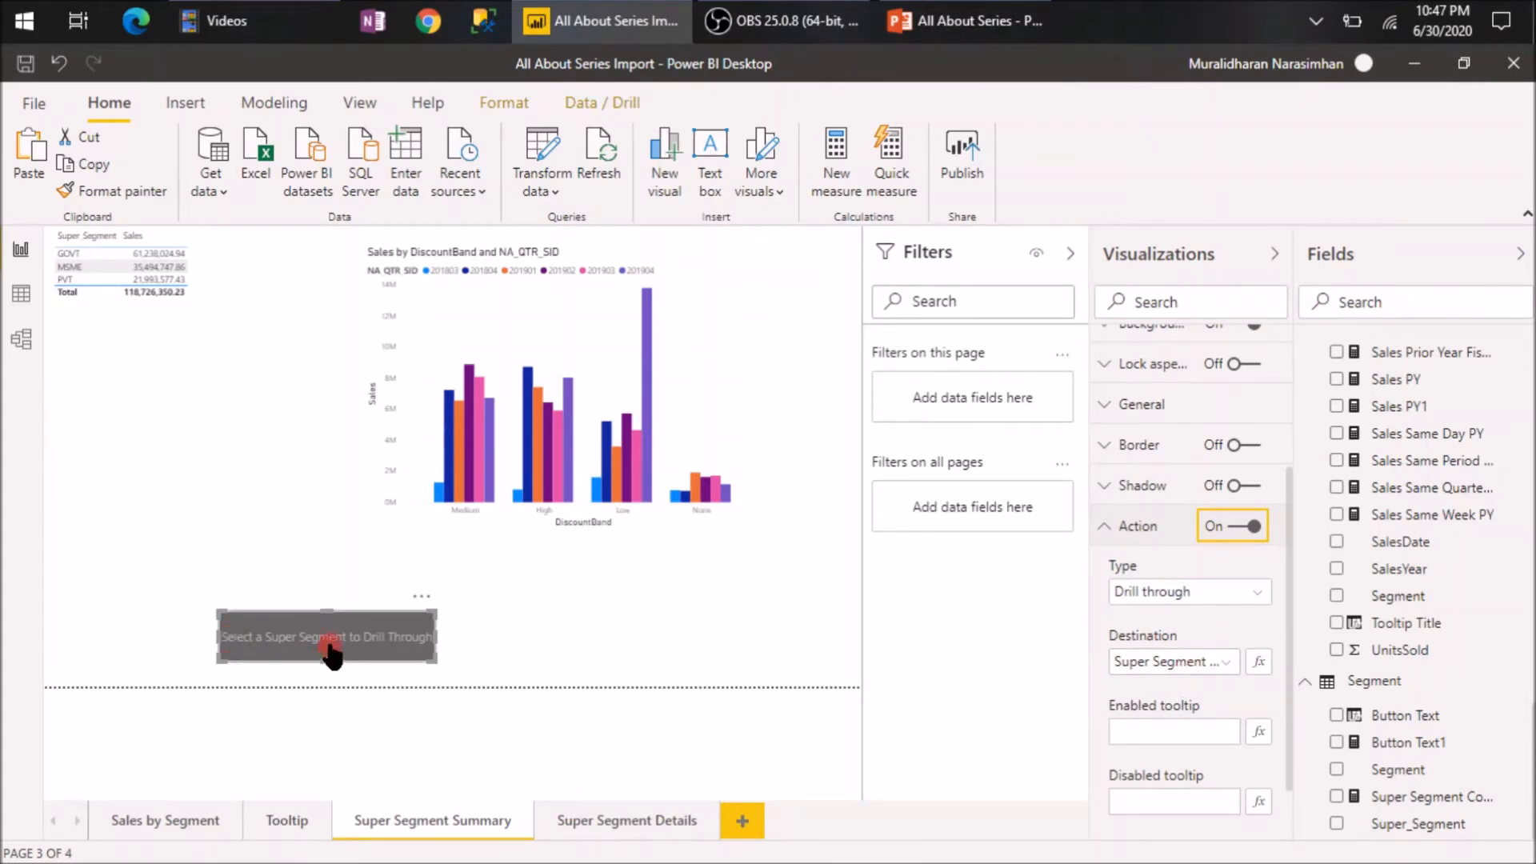
pyautogui.moveTo(331, 654)
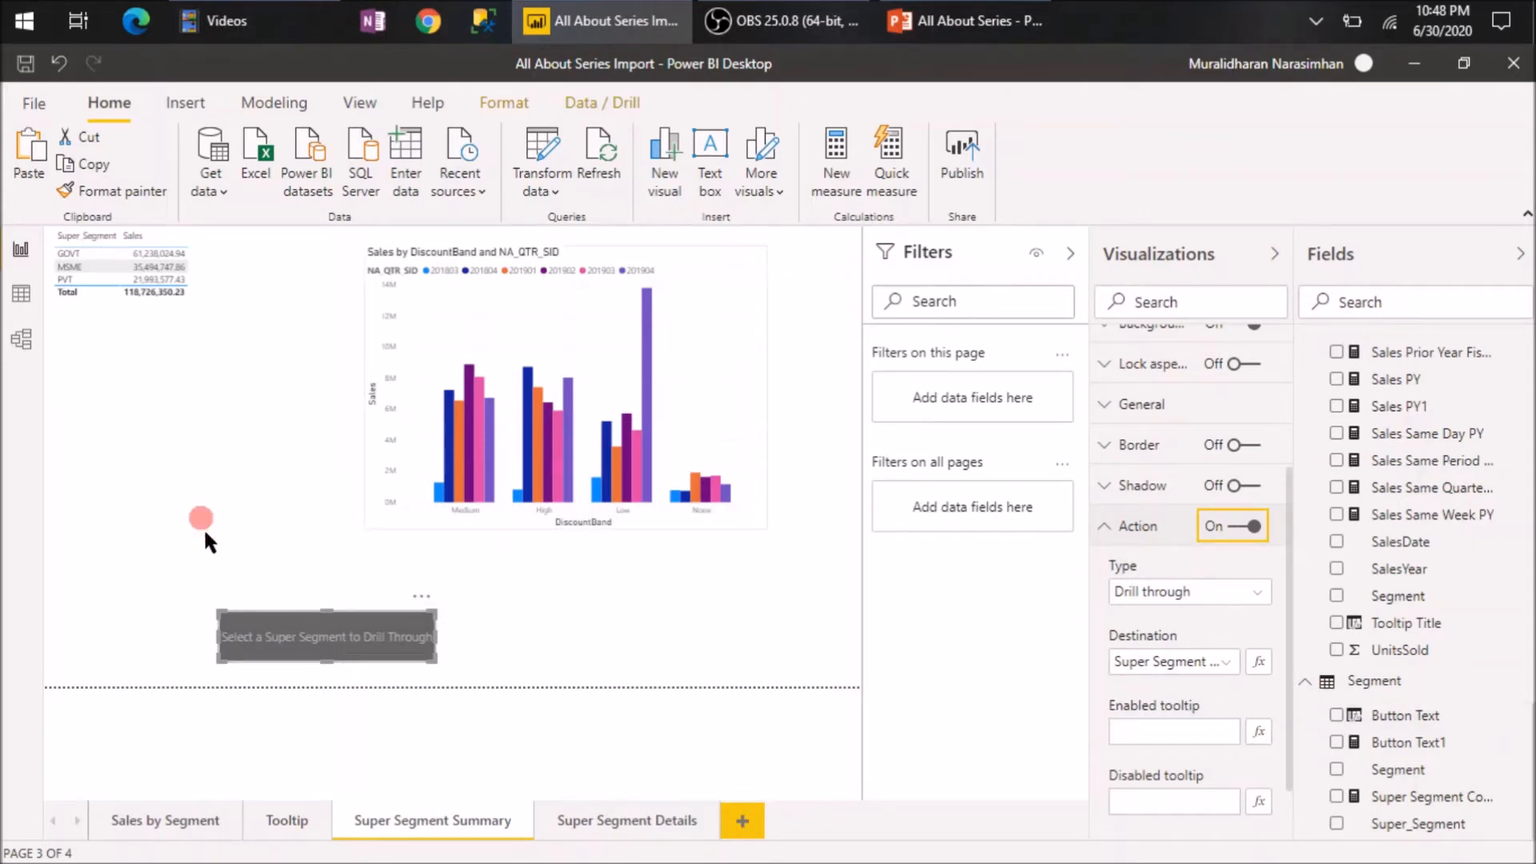
pyautogui.moveTo(424, 652)
pyautogui.click(1105, 528)
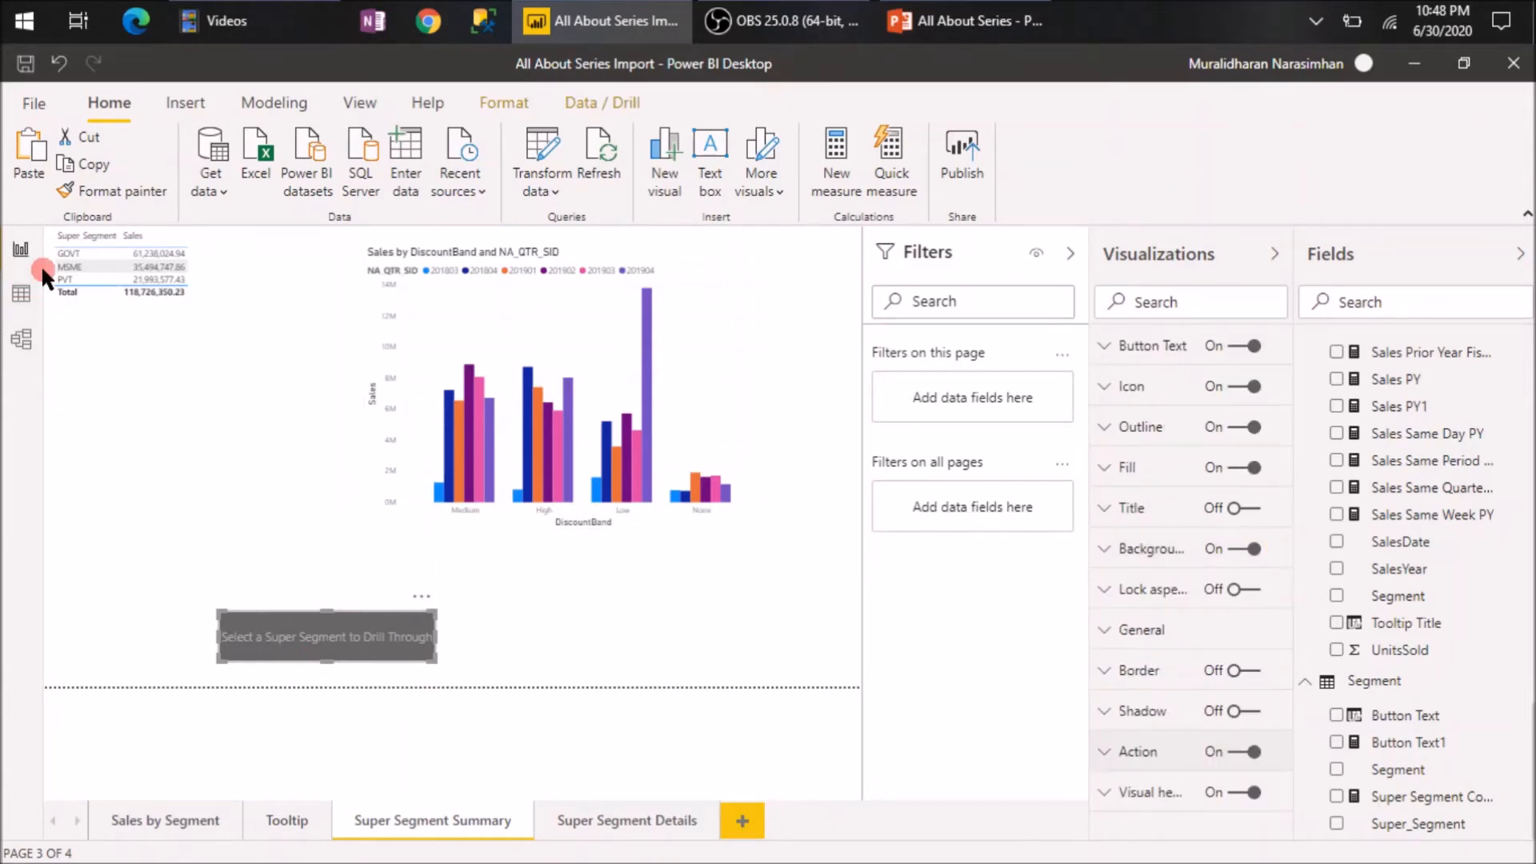
# Select GOVT in the Super Segment table to check the button's text, fill and tooltip, and clear the selection.
pyautogui.click(69, 253)
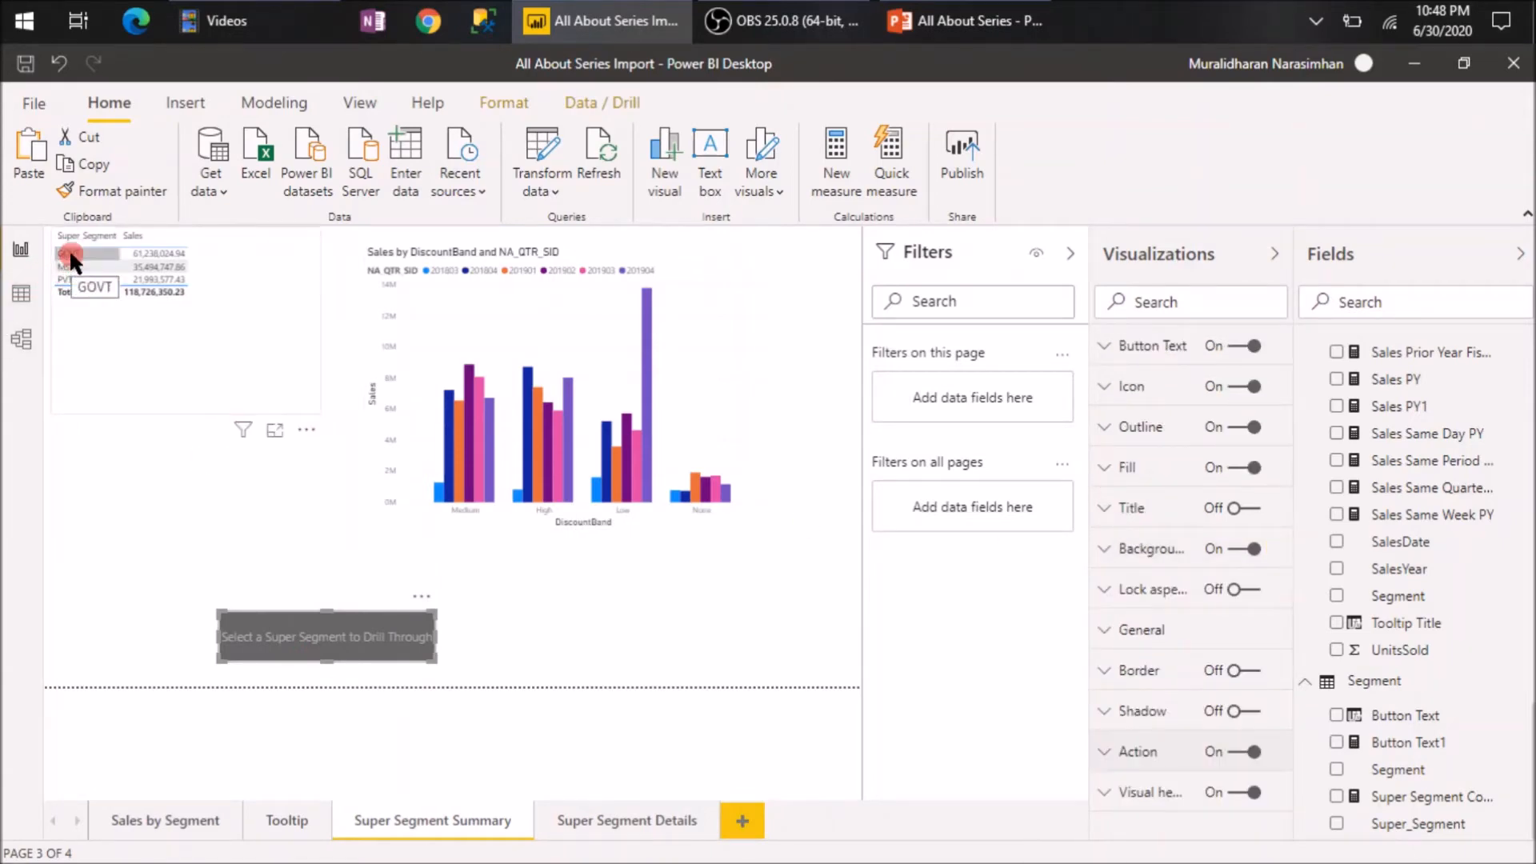
pyautogui.click(70, 252)
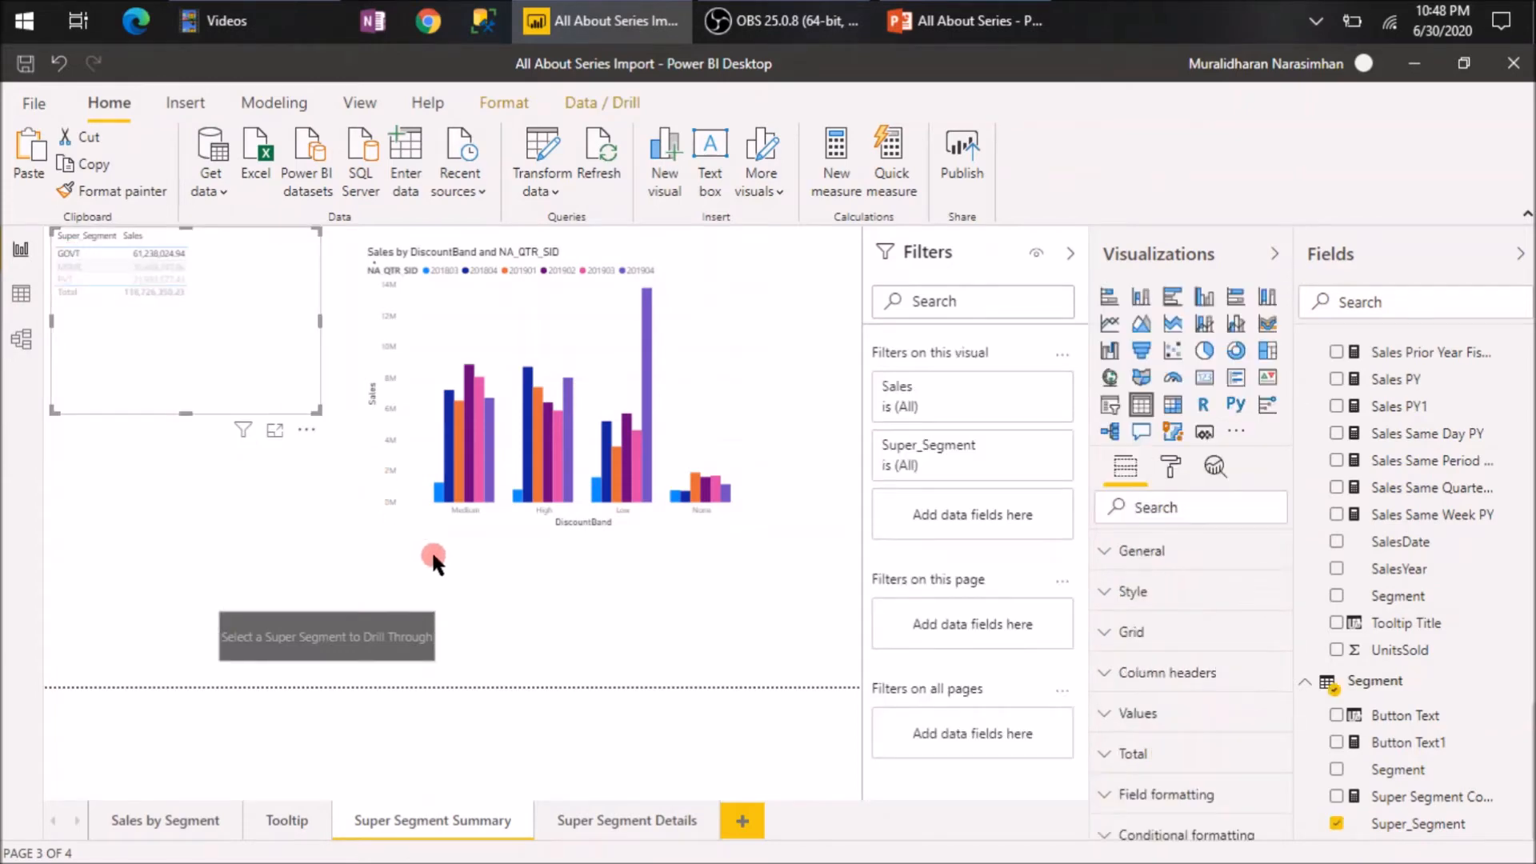
pyautogui.click(405, 665)
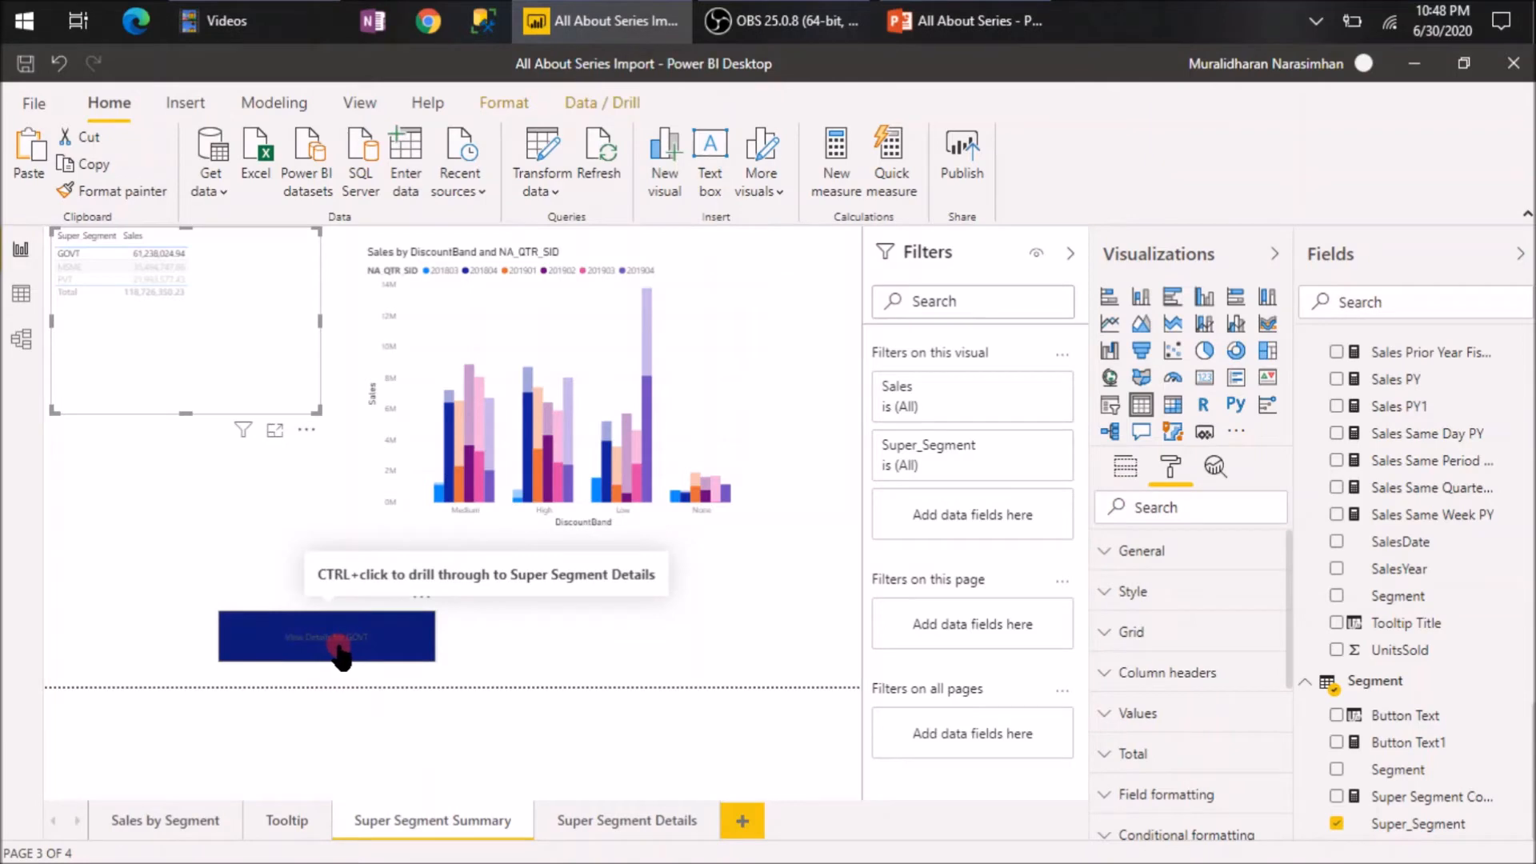
pyautogui.click(122, 363)
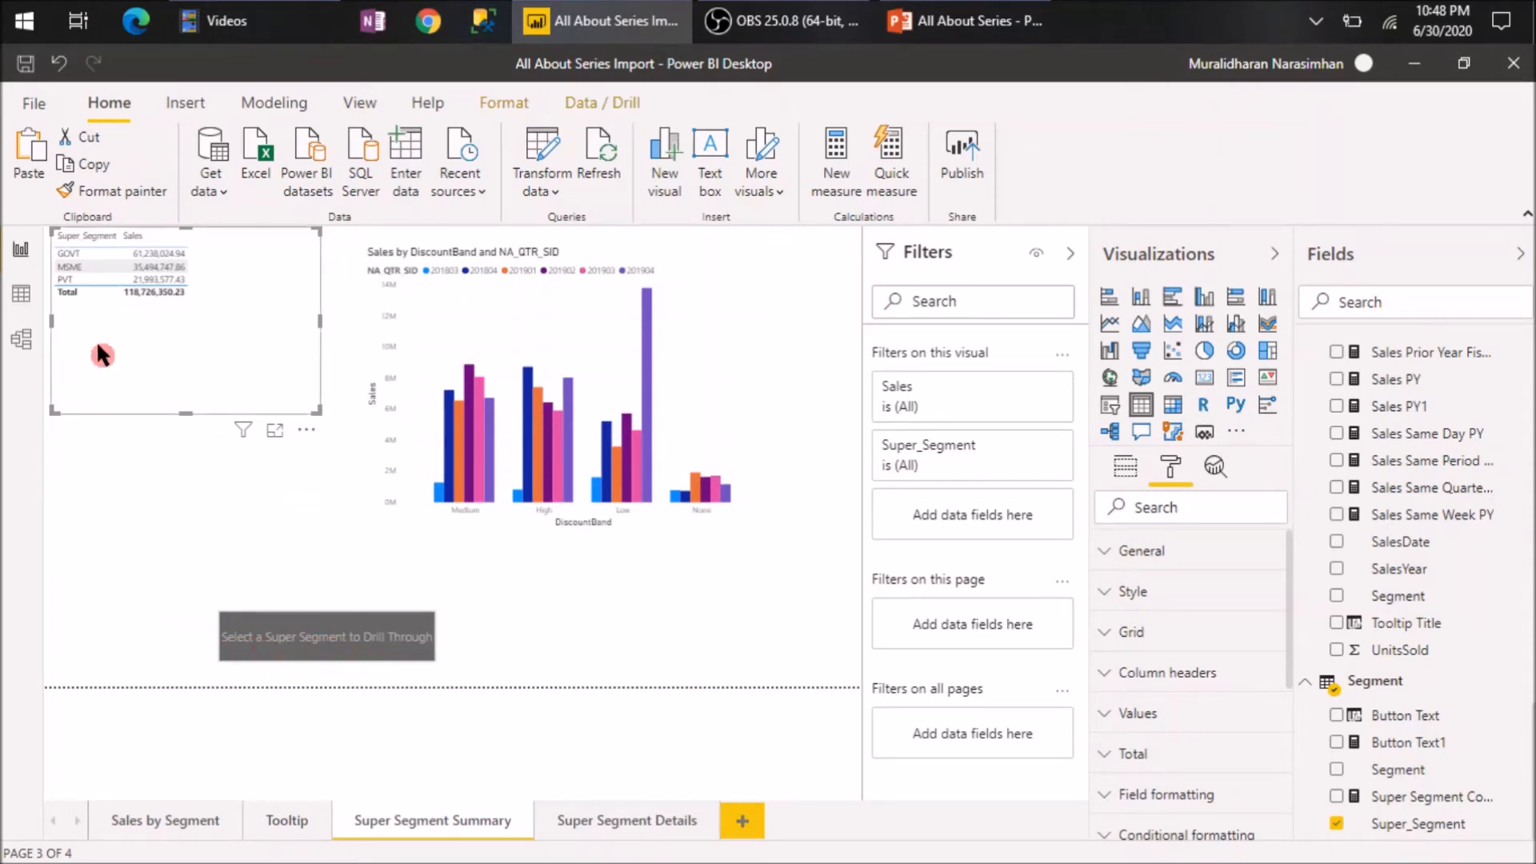
# Select PVT in the Super Segment table and test the button's drill-through to Super Segment Details, going back to the summary page.
pyautogui.click(74, 280)
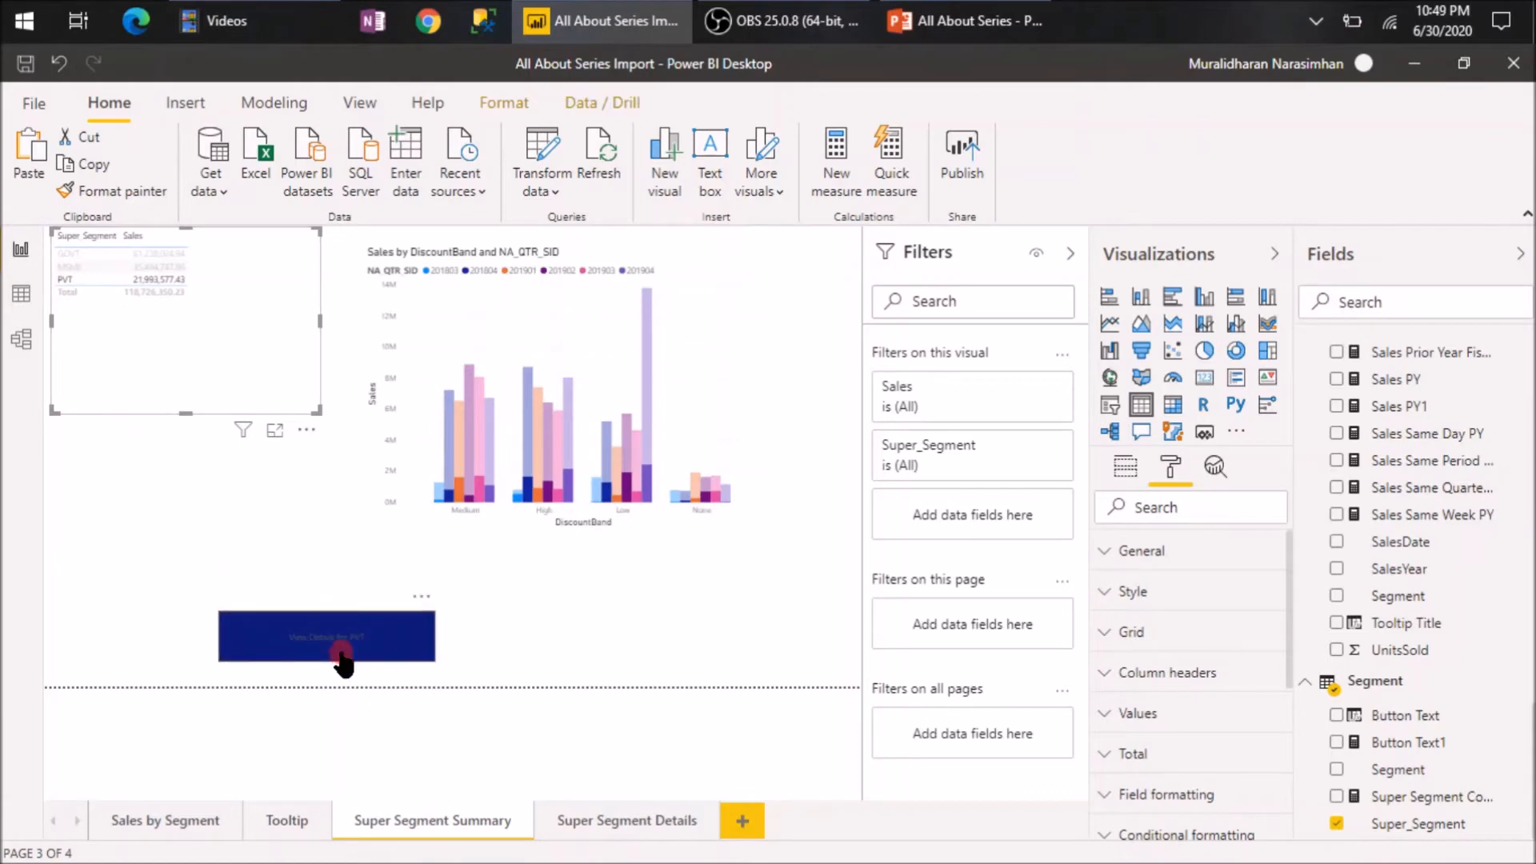
pyautogui.click(343, 650)
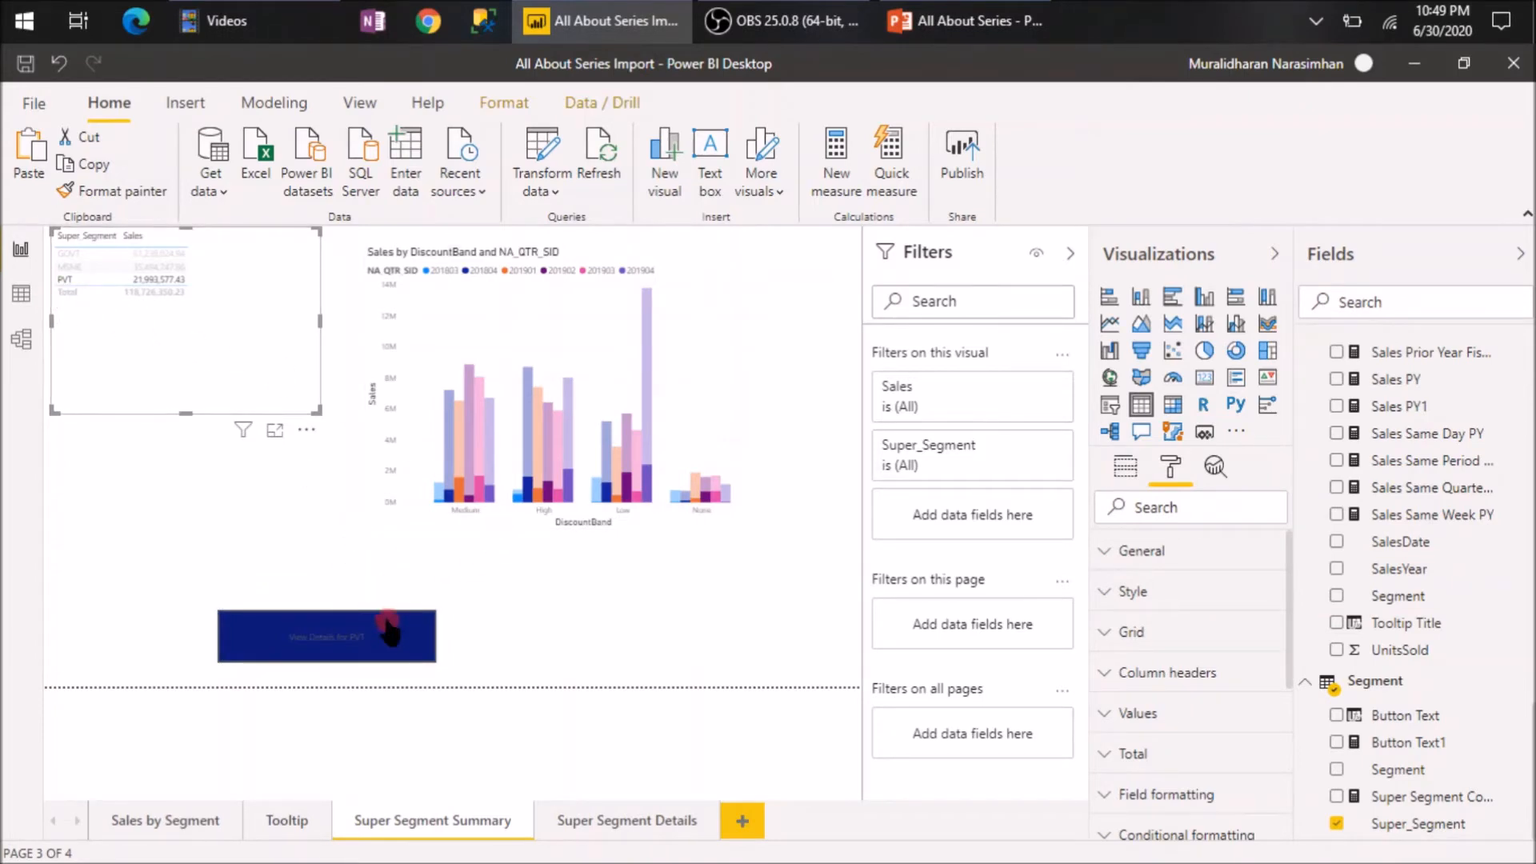
pyautogui.keyDown('ctrl'); pyautogui.click(324, 647); pyautogui.keyUp('ctrl')
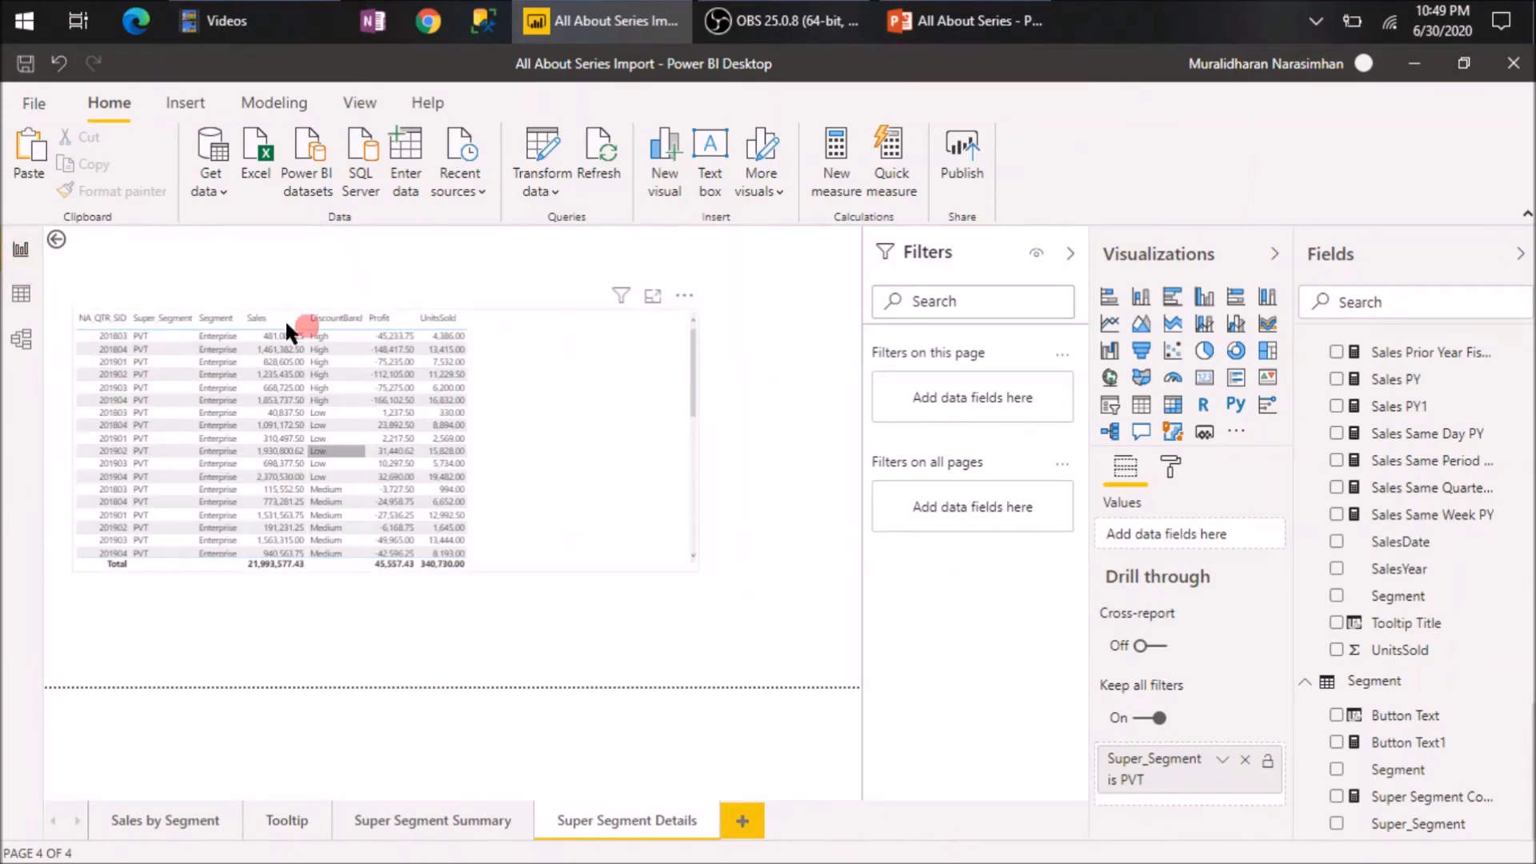
pyautogui.keyDown('ctrl'); pyautogui.click(56, 238); pyautogui.keyUp('ctrl')
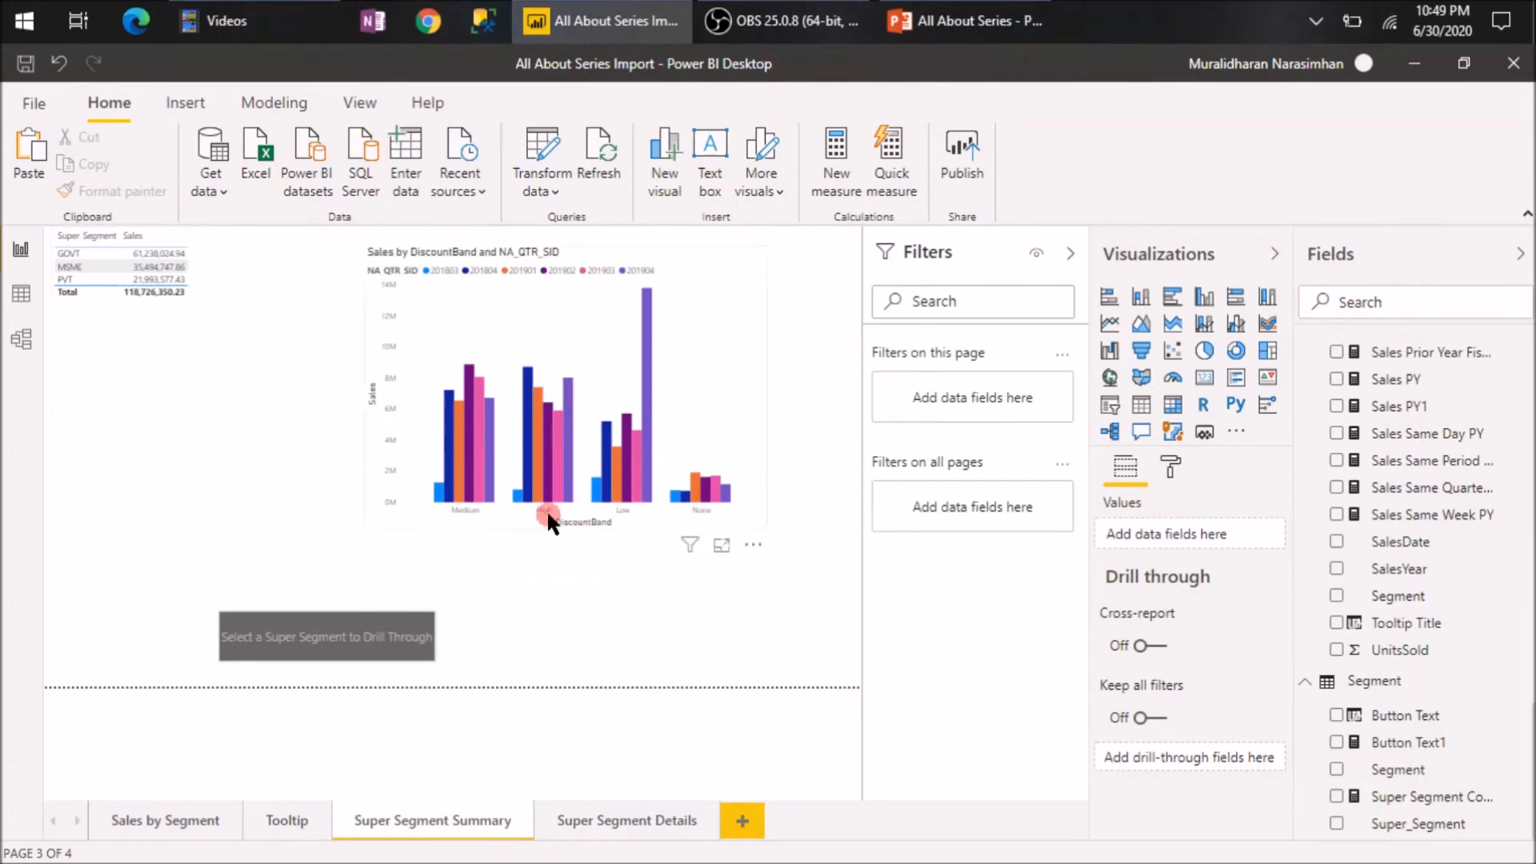
# Cross-filter the summary page by the 201901 column of the None discount band to check the button's state.
pyautogui.moveTo(480, 456)
pyautogui.moveTo(699, 502)
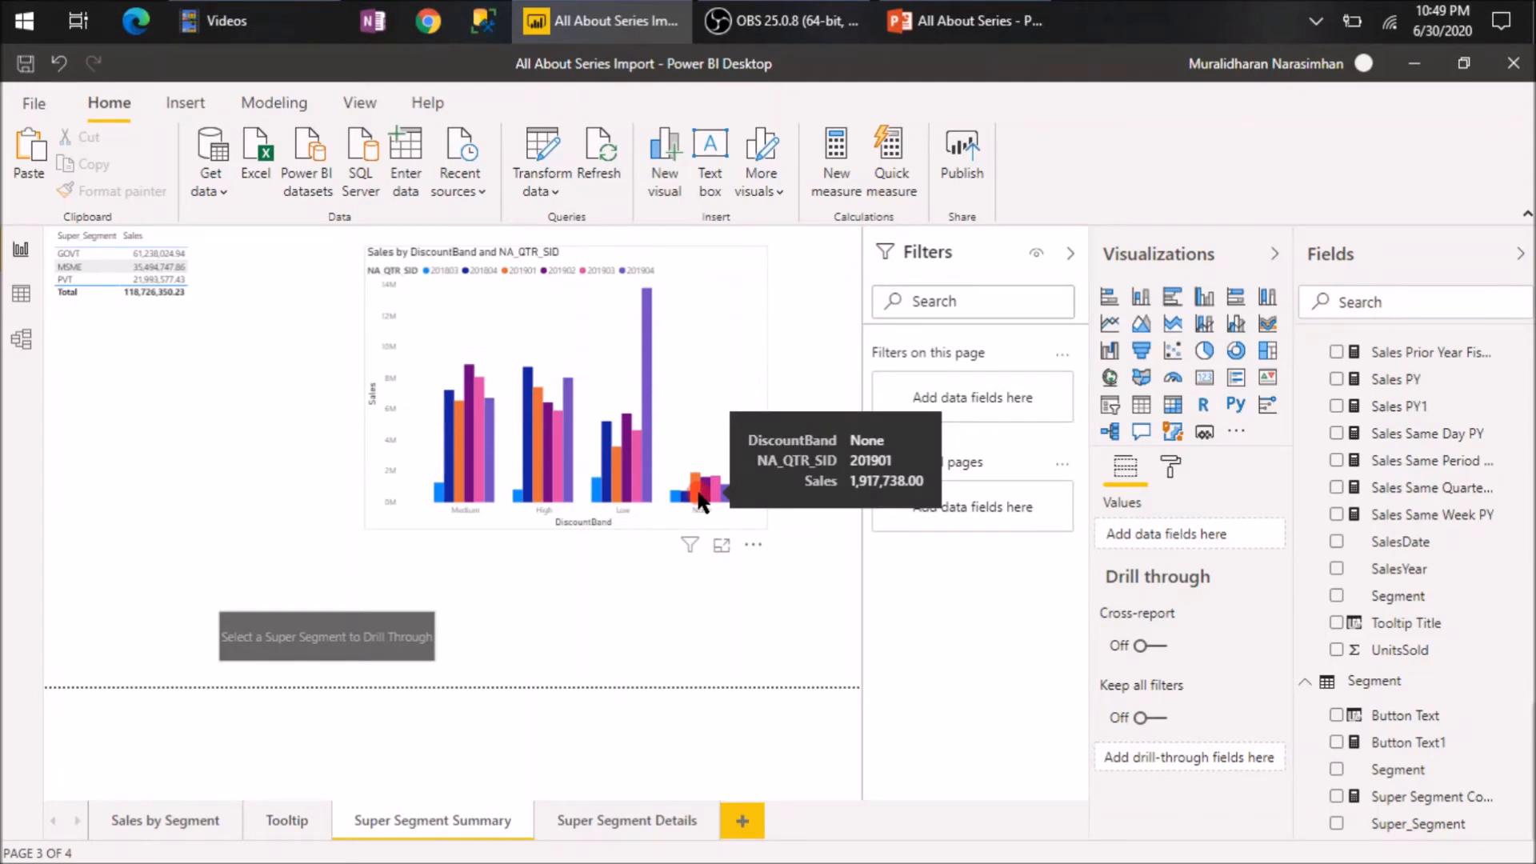
pyautogui.click(698, 501)
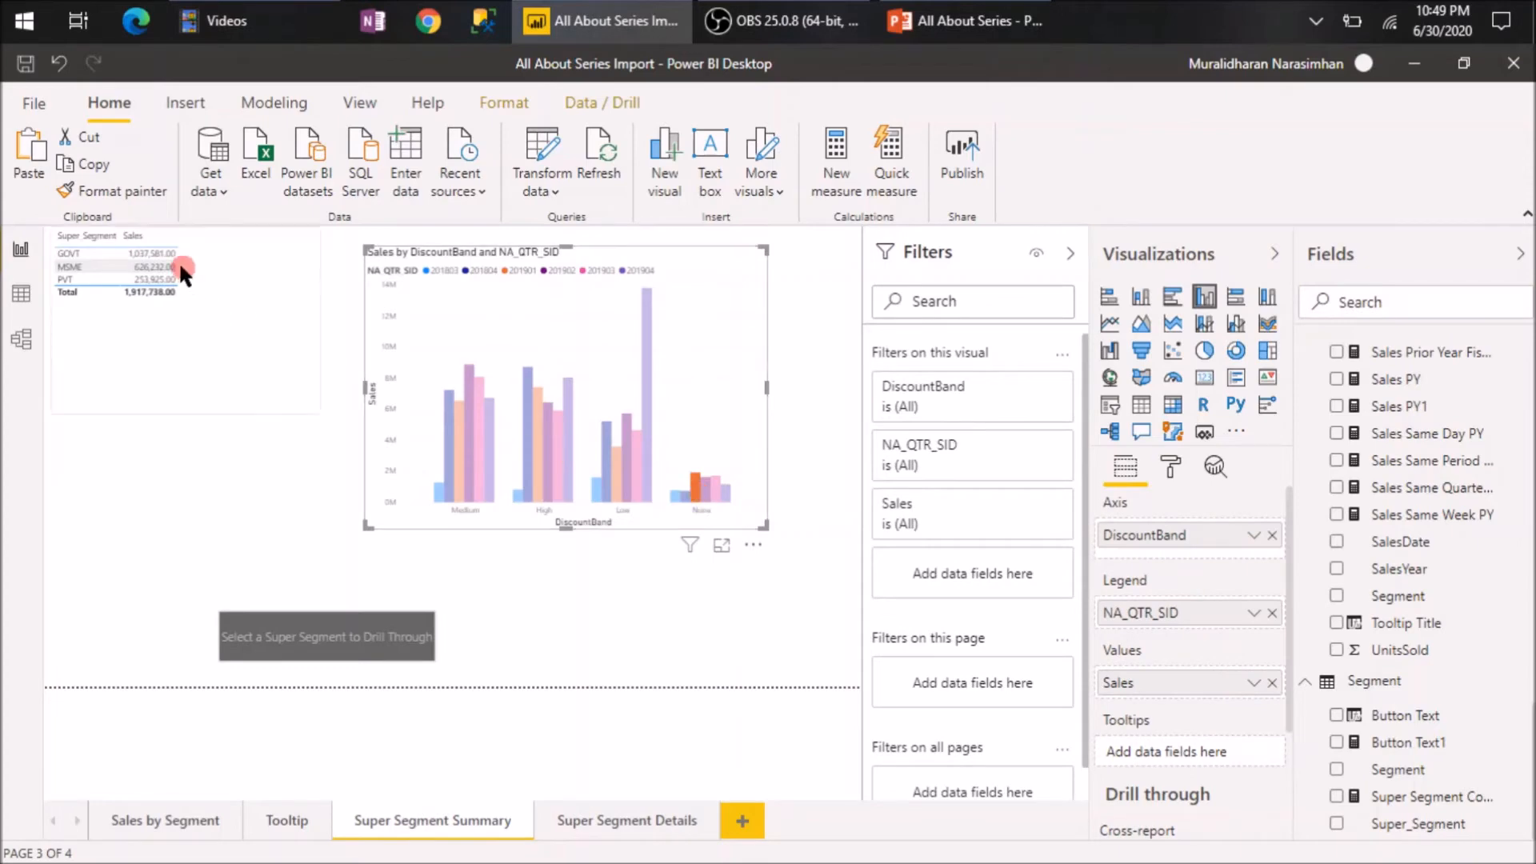
# Select MSME in the Super Segment table and test the button's drill-through, returning to the Super Segment Summary page.
pyautogui.click(79, 266)
pyautogui.click(326, 650)
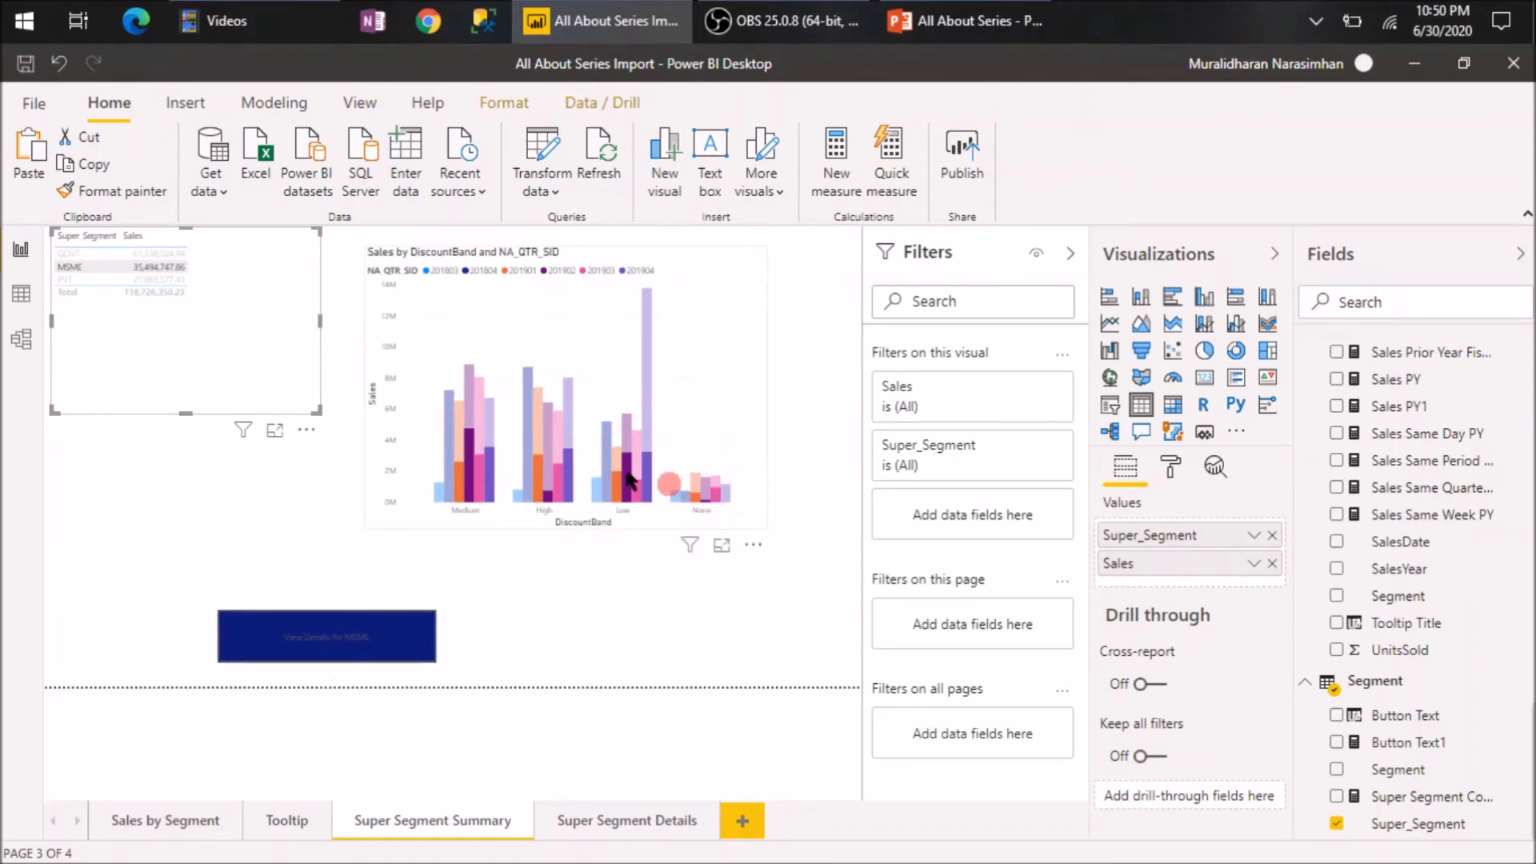
pyautogui.keyDown('ctrl'); pyautogui.click(304, 643); pyautogui.keyUp('ctrl')
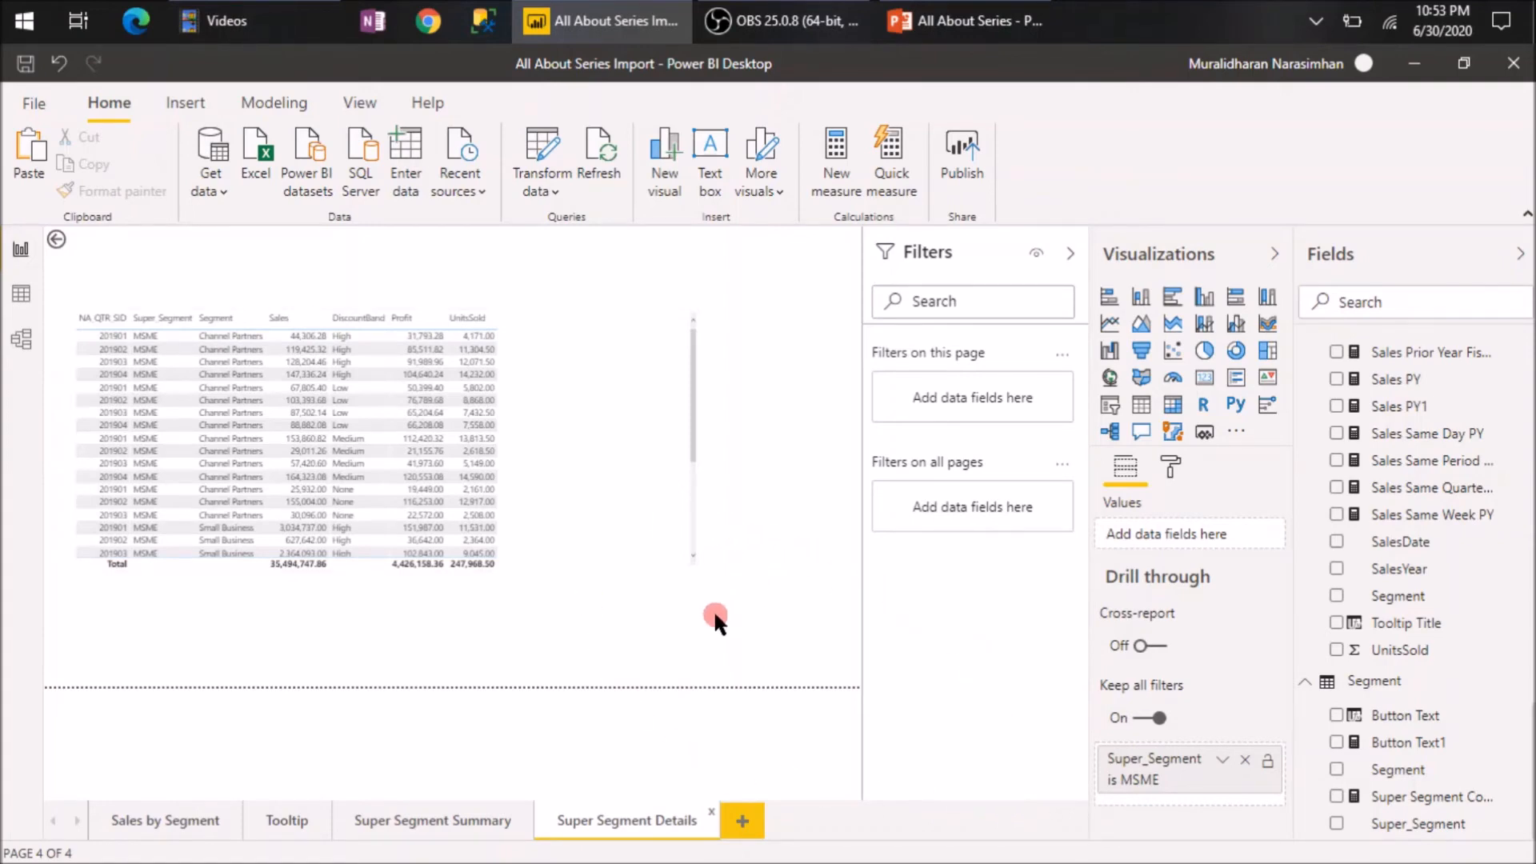
pyautogui.click(439, 810)
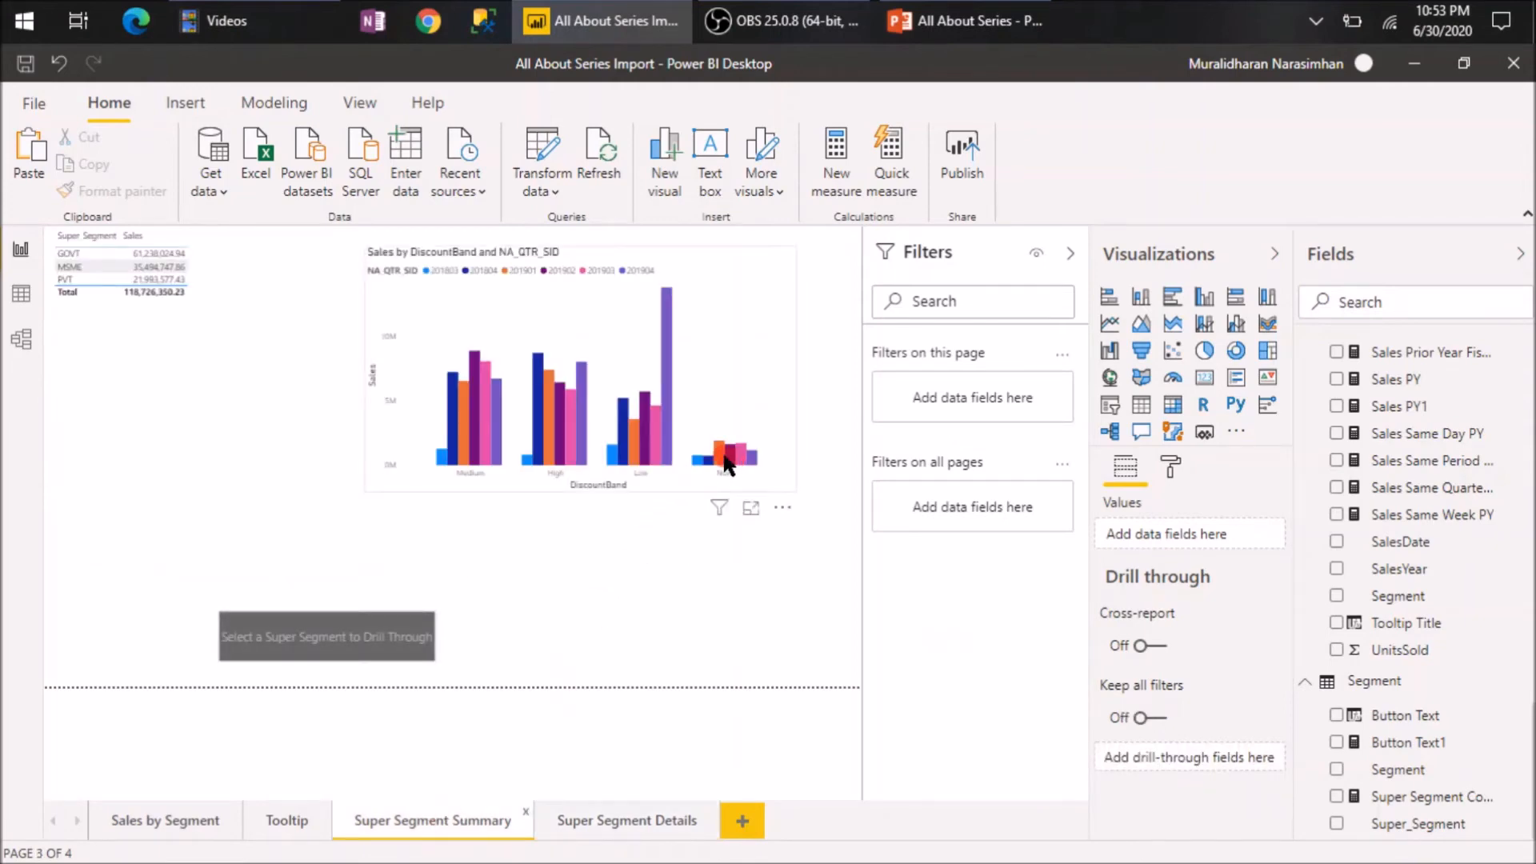
# Select the None band's 201901 column again, examine the drill-through options for the GOVT row, and dismiss them.
pyautogui.click(722, 462)
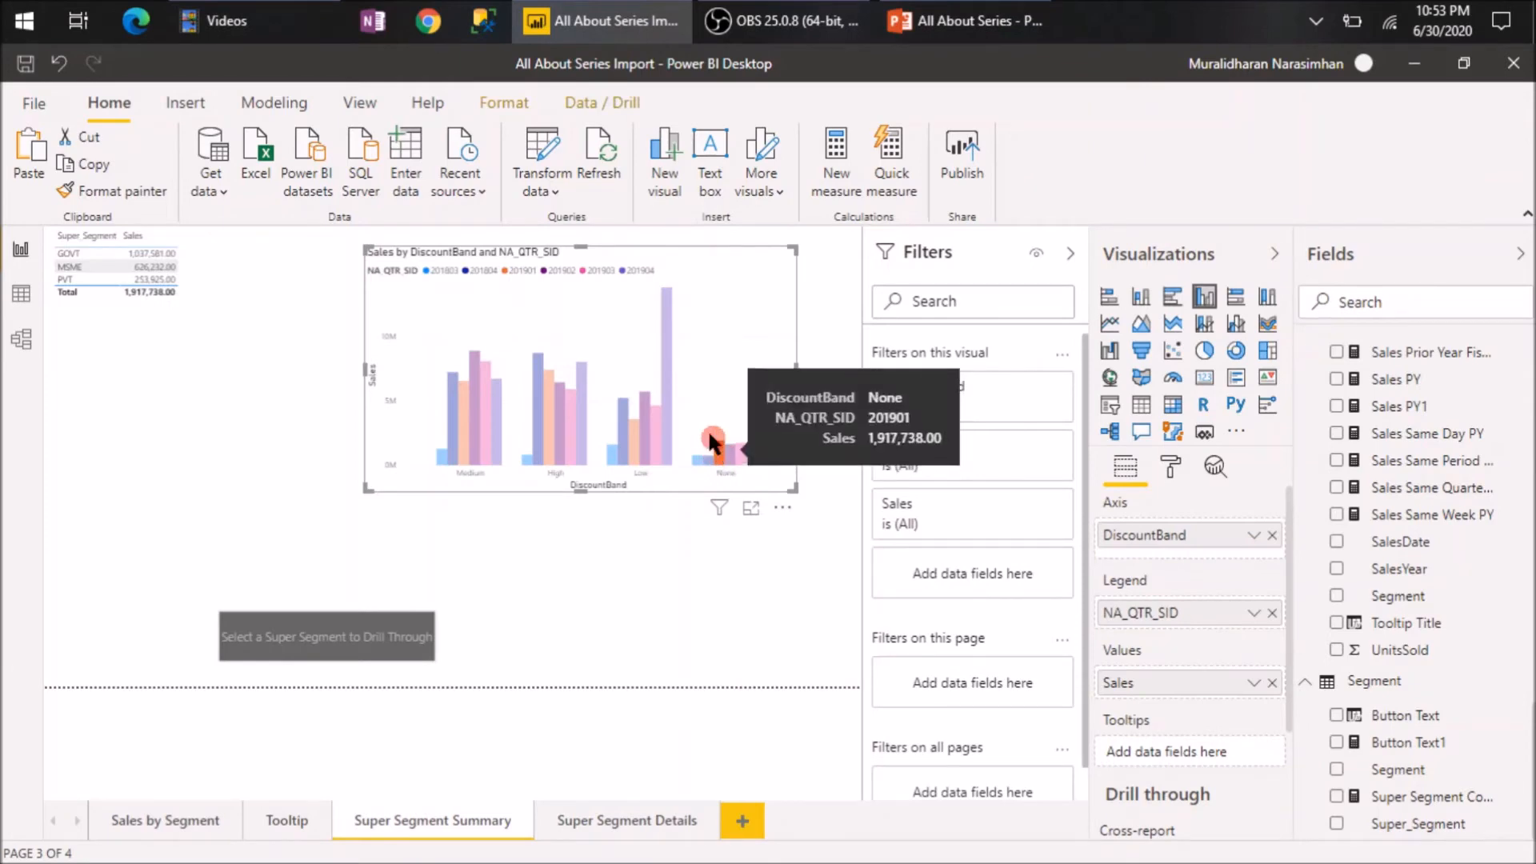
pyautogui.click(89, 255)
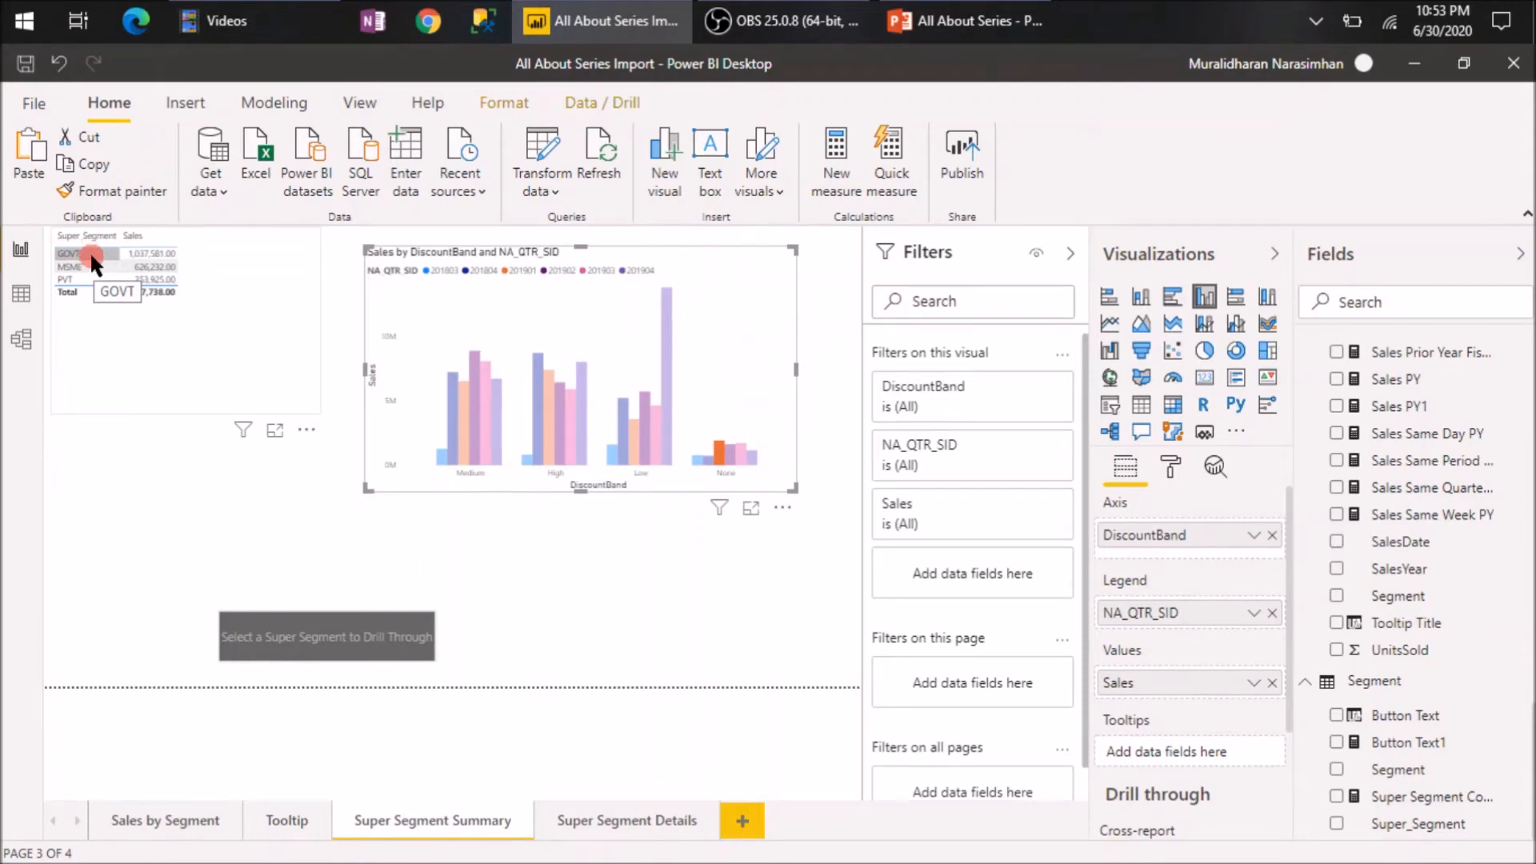
pyautogui.rightClick(94, 251)
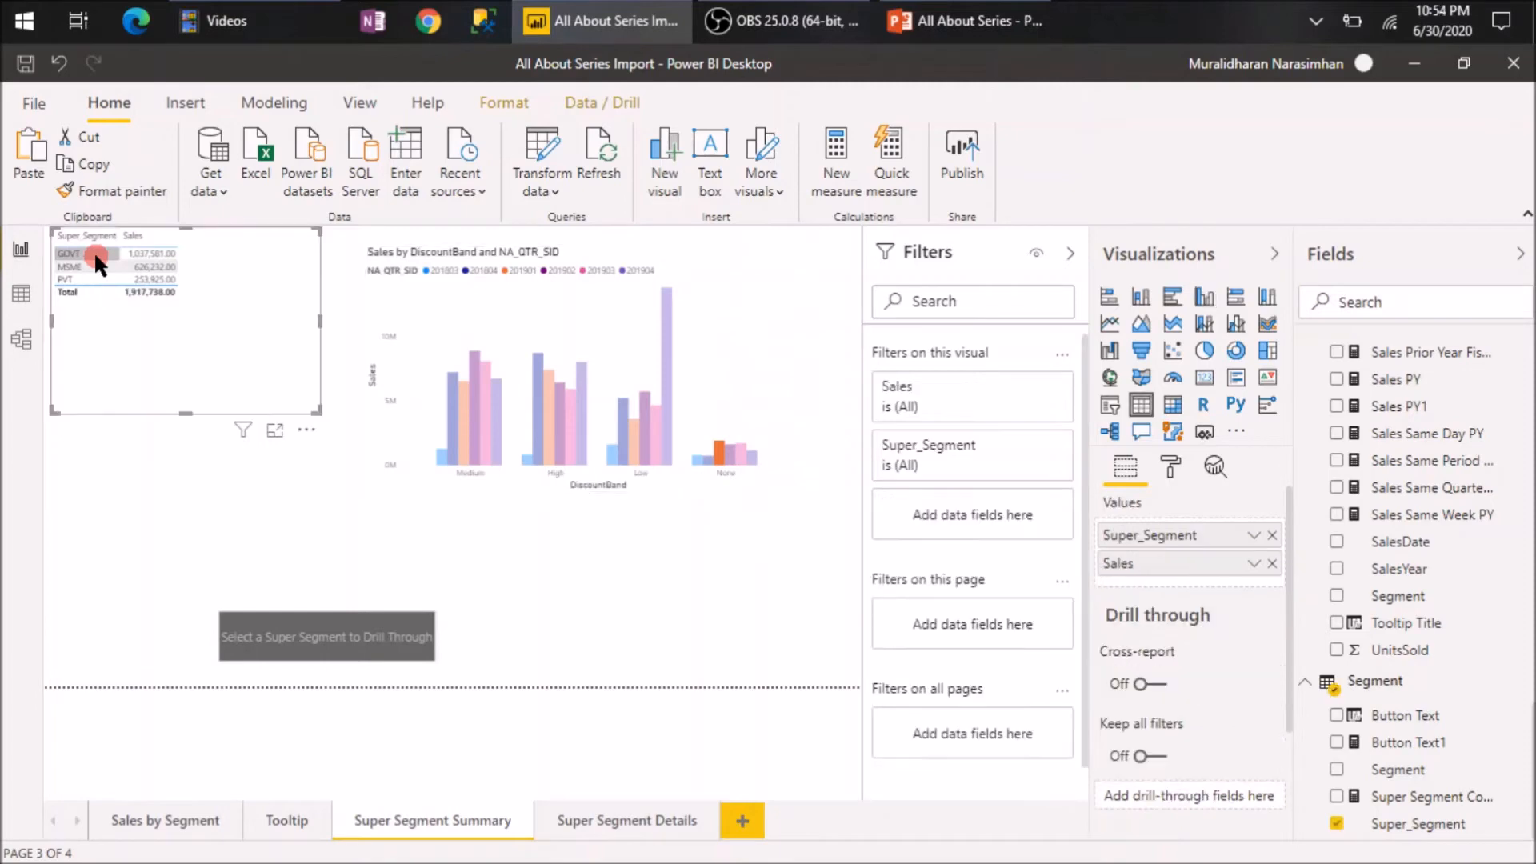
pyautogui.moveTo(177, 354)
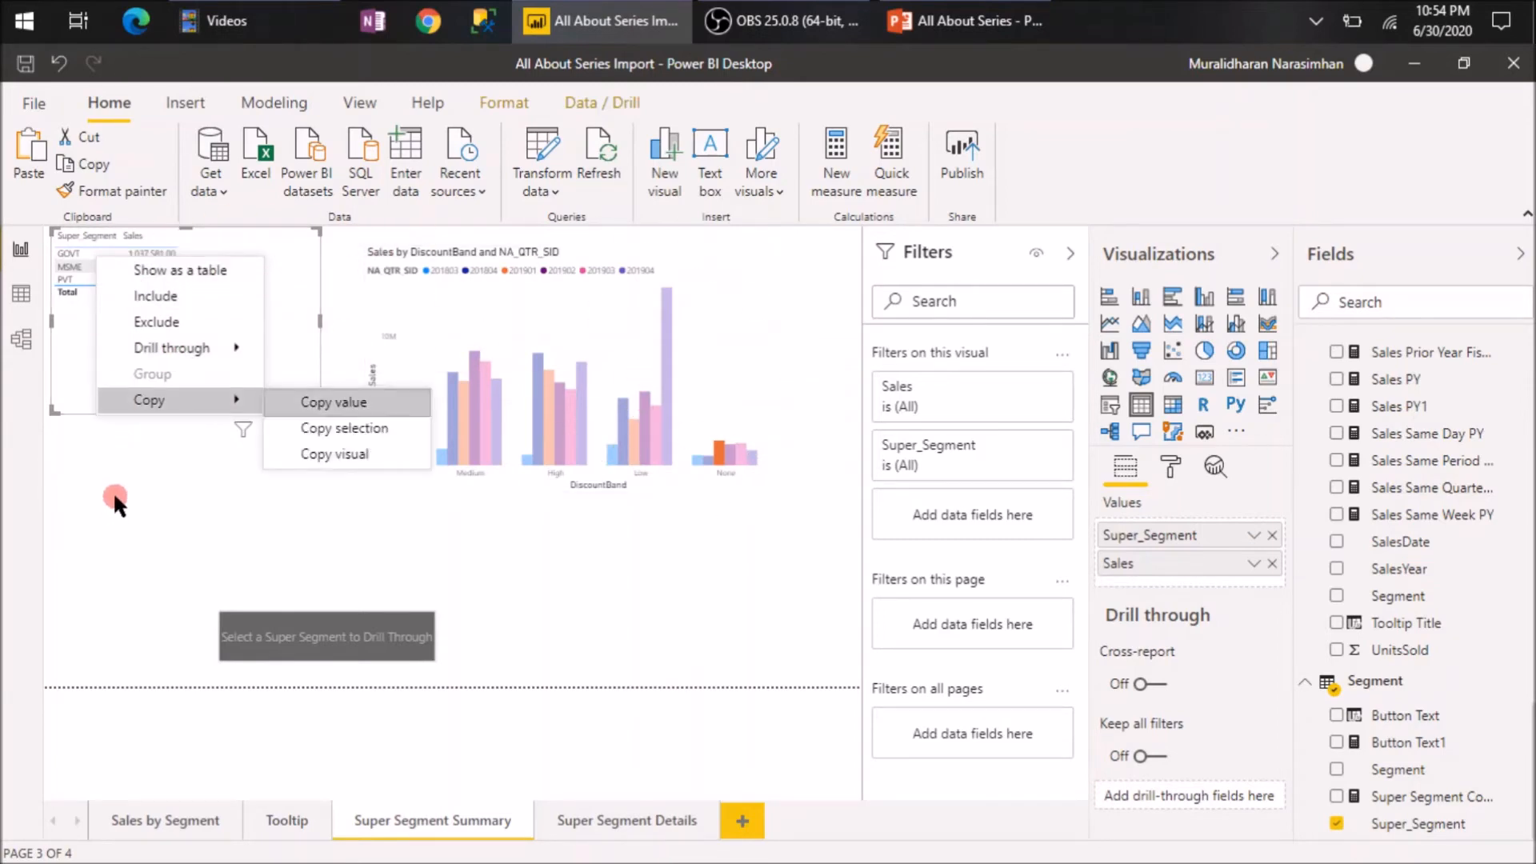
pyautogui.click(147, 486)
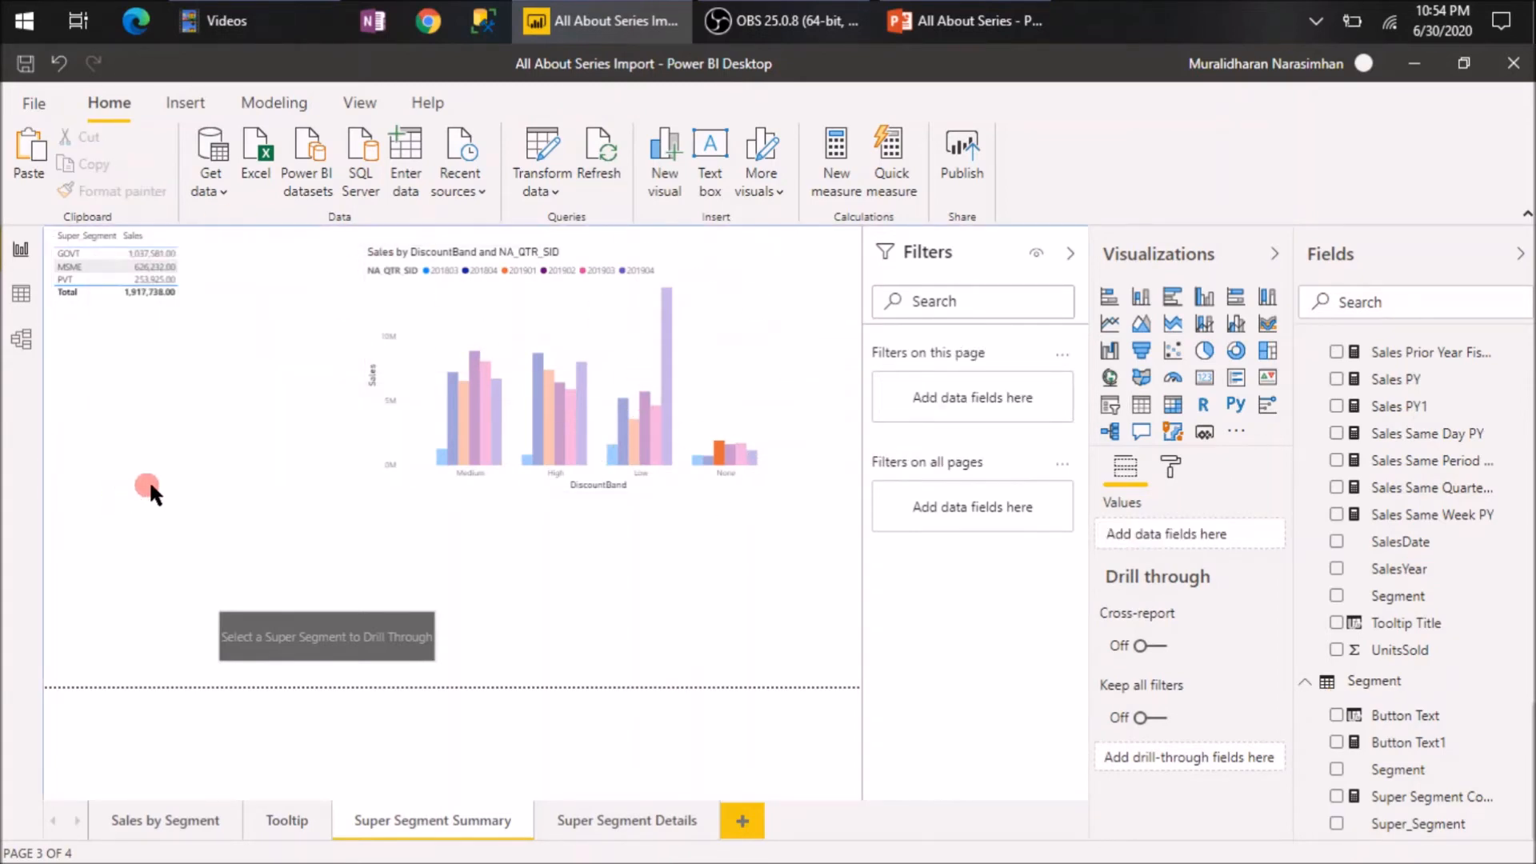
# Select MSME in the Super Segment table to check how the button responds.
pyautogui.click(91, 268)
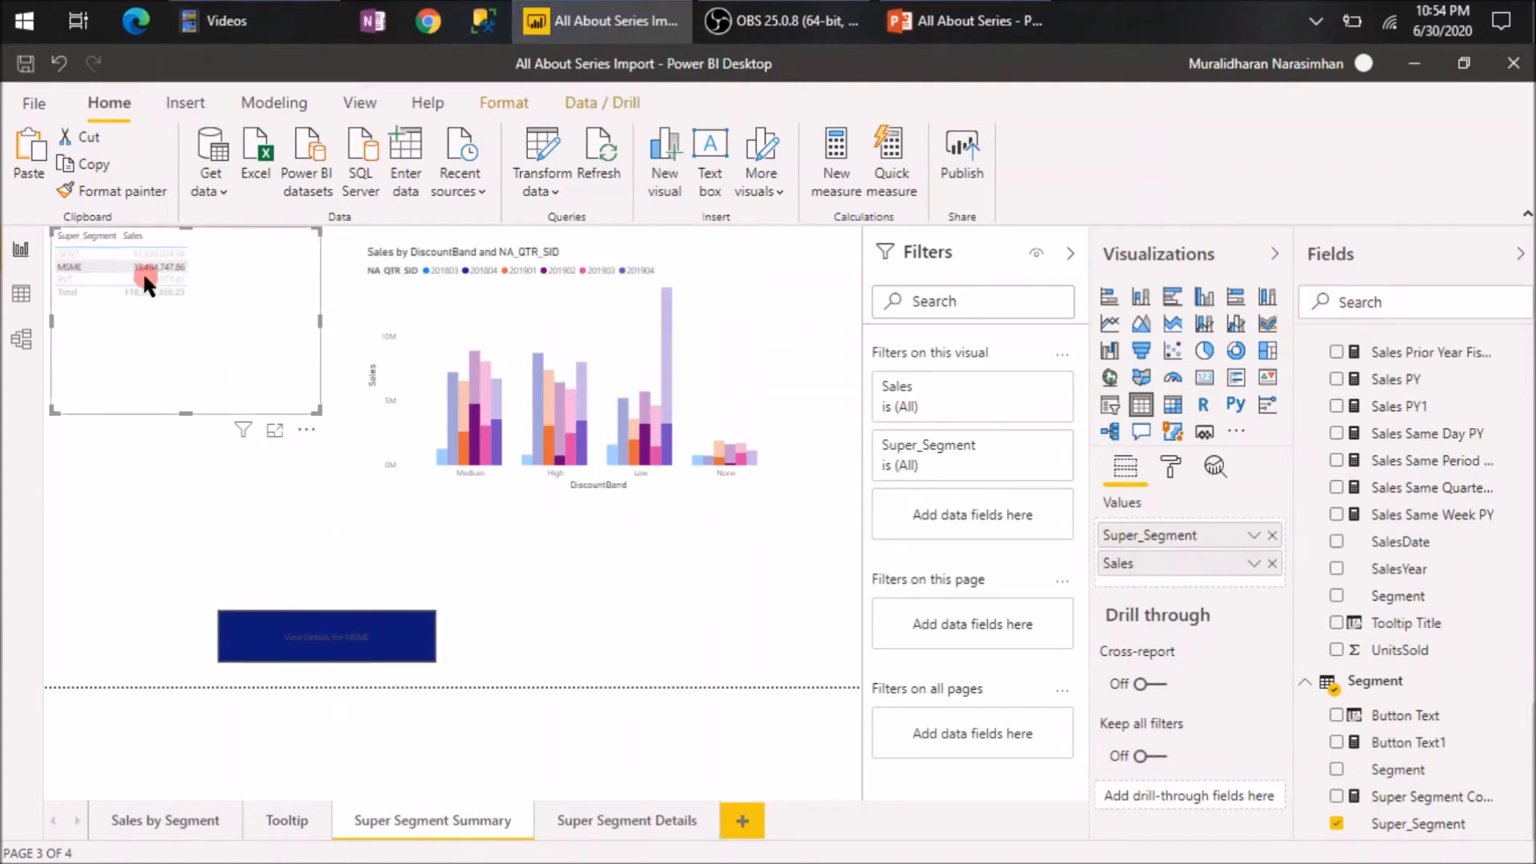
# Clear the Super Segment table selection and place Super_Segment above DiscountBand on the sales column chart's axis.
pyautogui.click(254, 340)
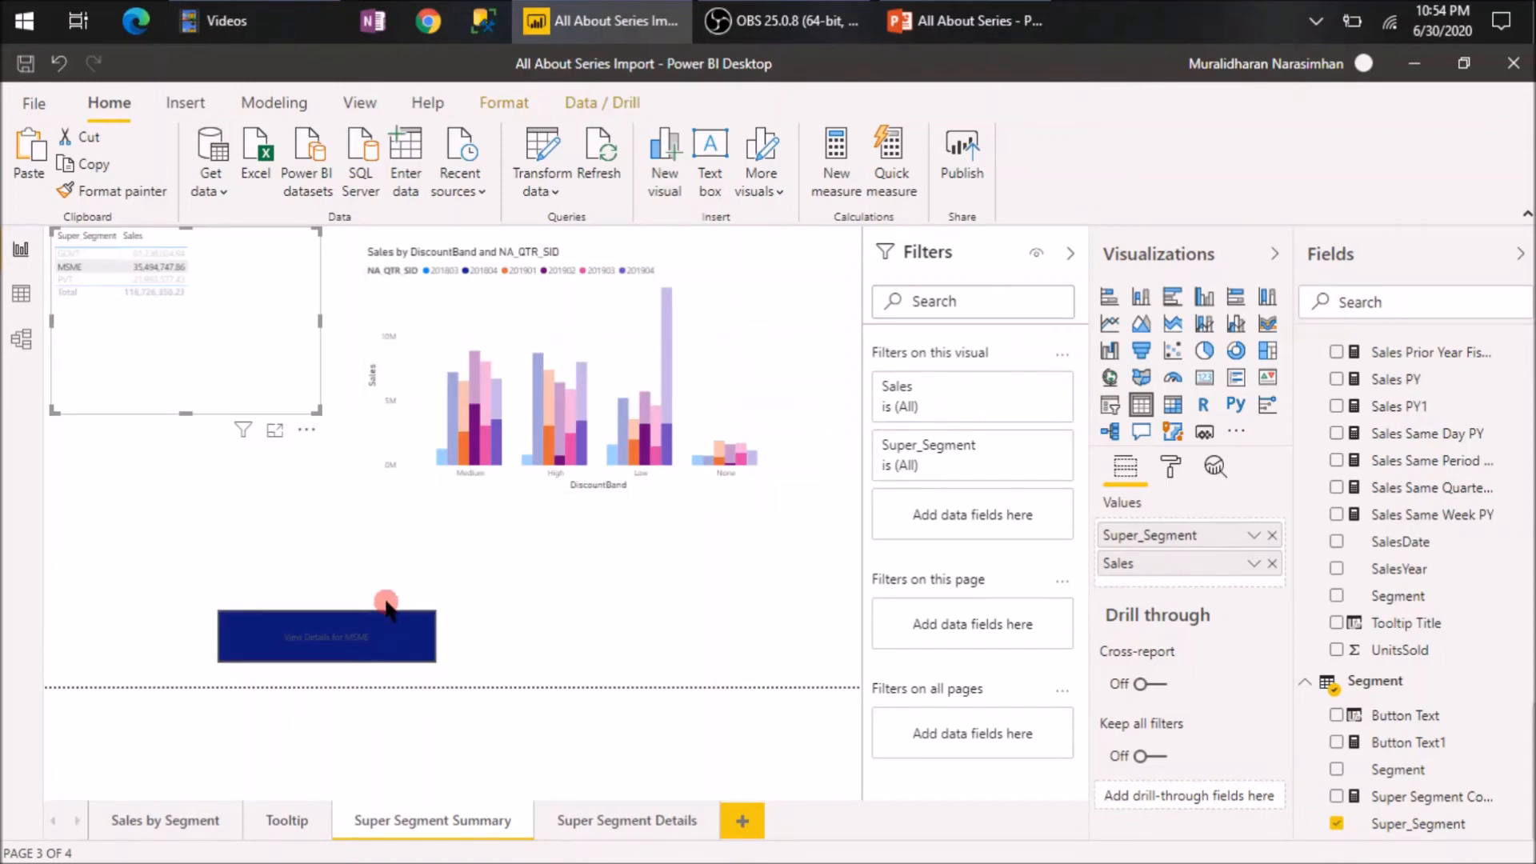
pyautogui.click(251, 381)
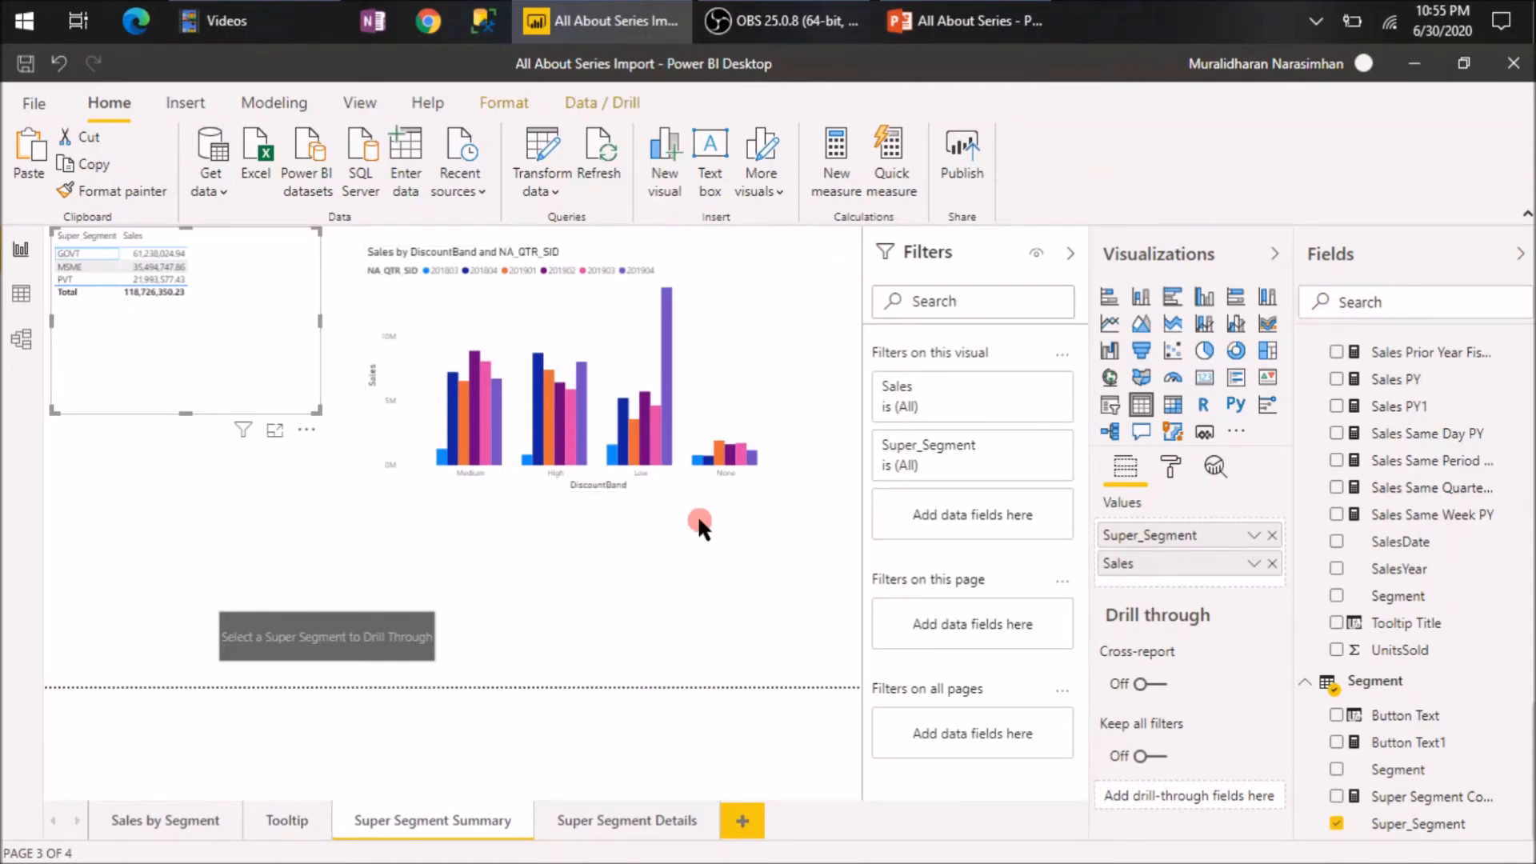
pyautogui.click(755, 260)
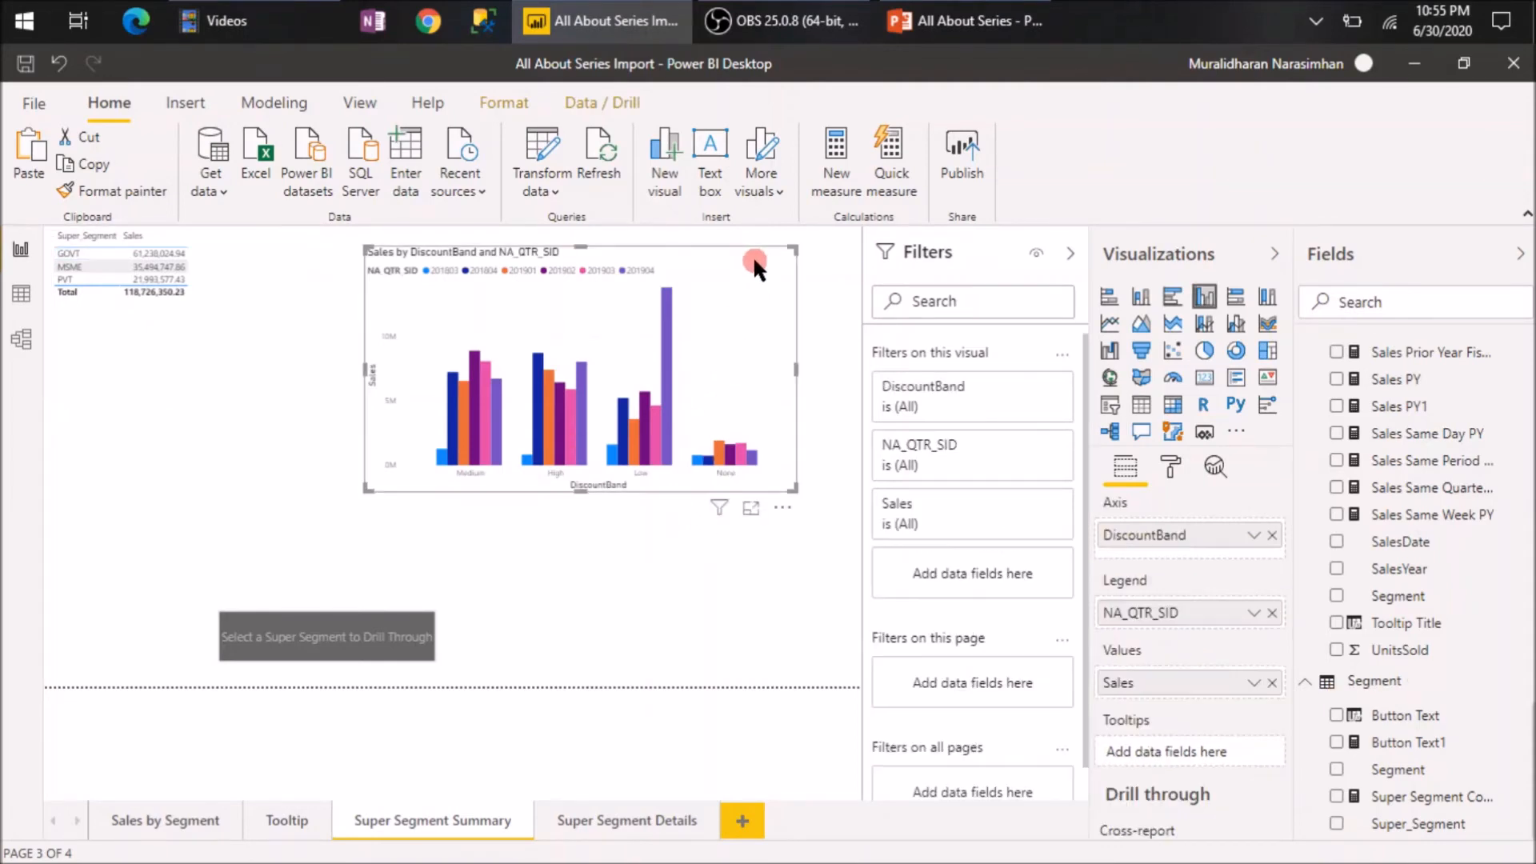
pyautogui.moveTo(1456, 825); pyautogui.dragTo(1191, 531)
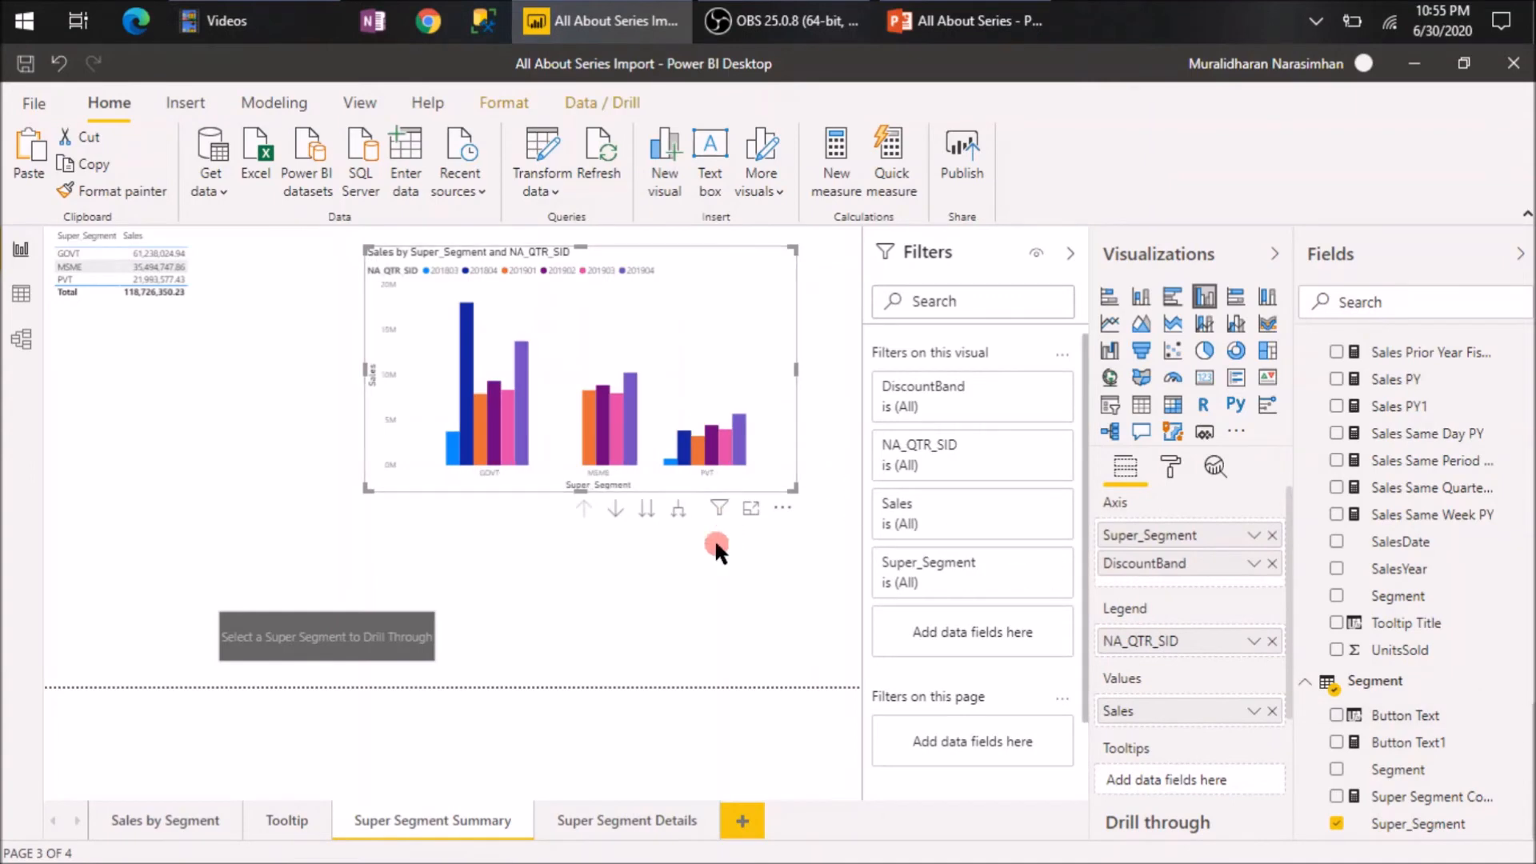
# Expand the sales column chart all down one level in the hierarchy and enlarge the chart.
pyautogui.click(680, 516)
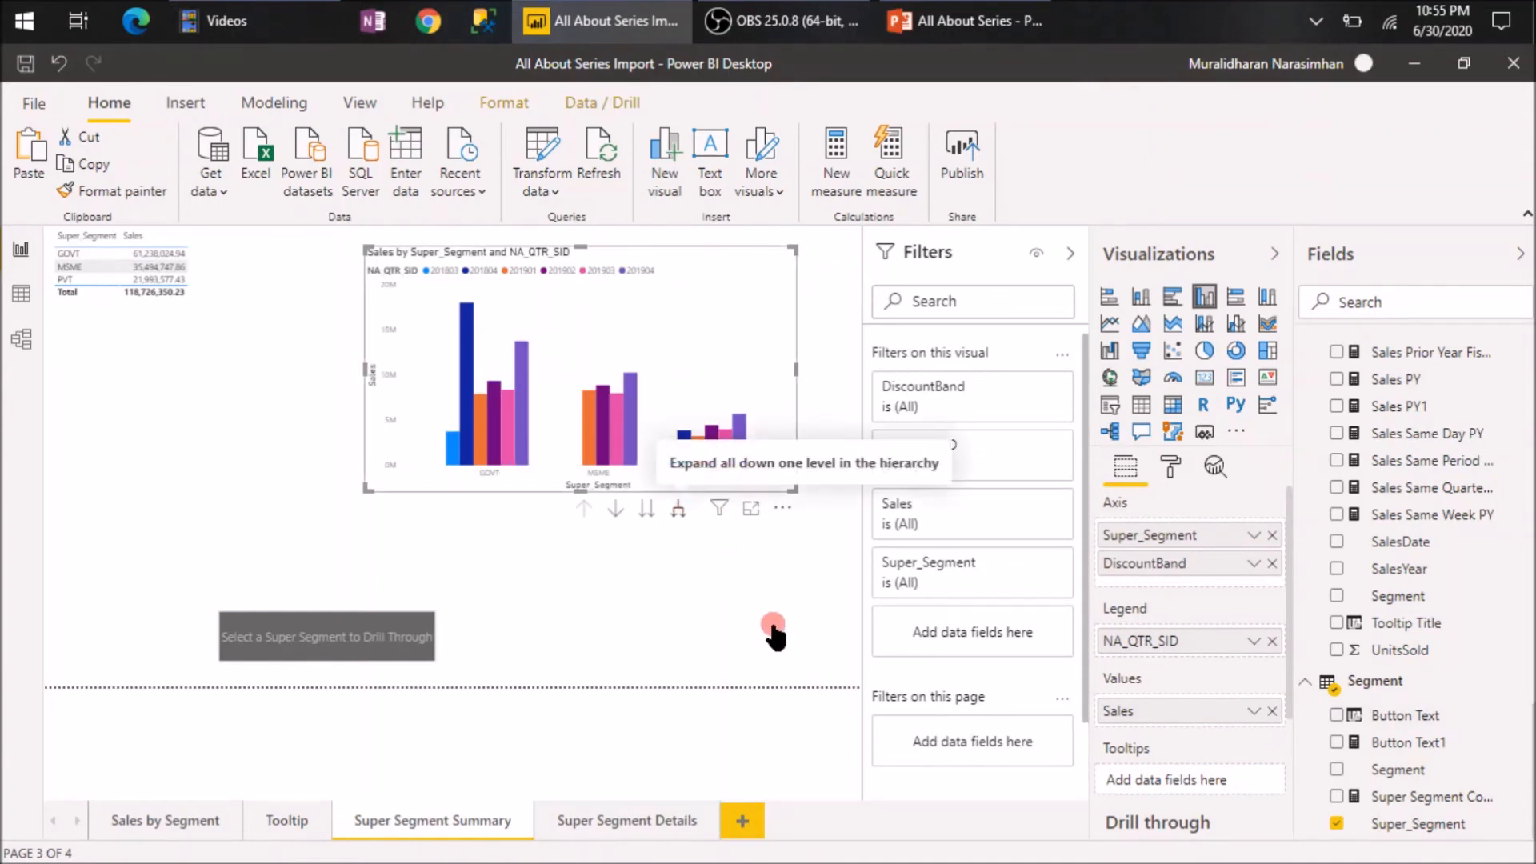
pyautogui.moveTo(795, 484); pyautogui.dragTo(848, 570)
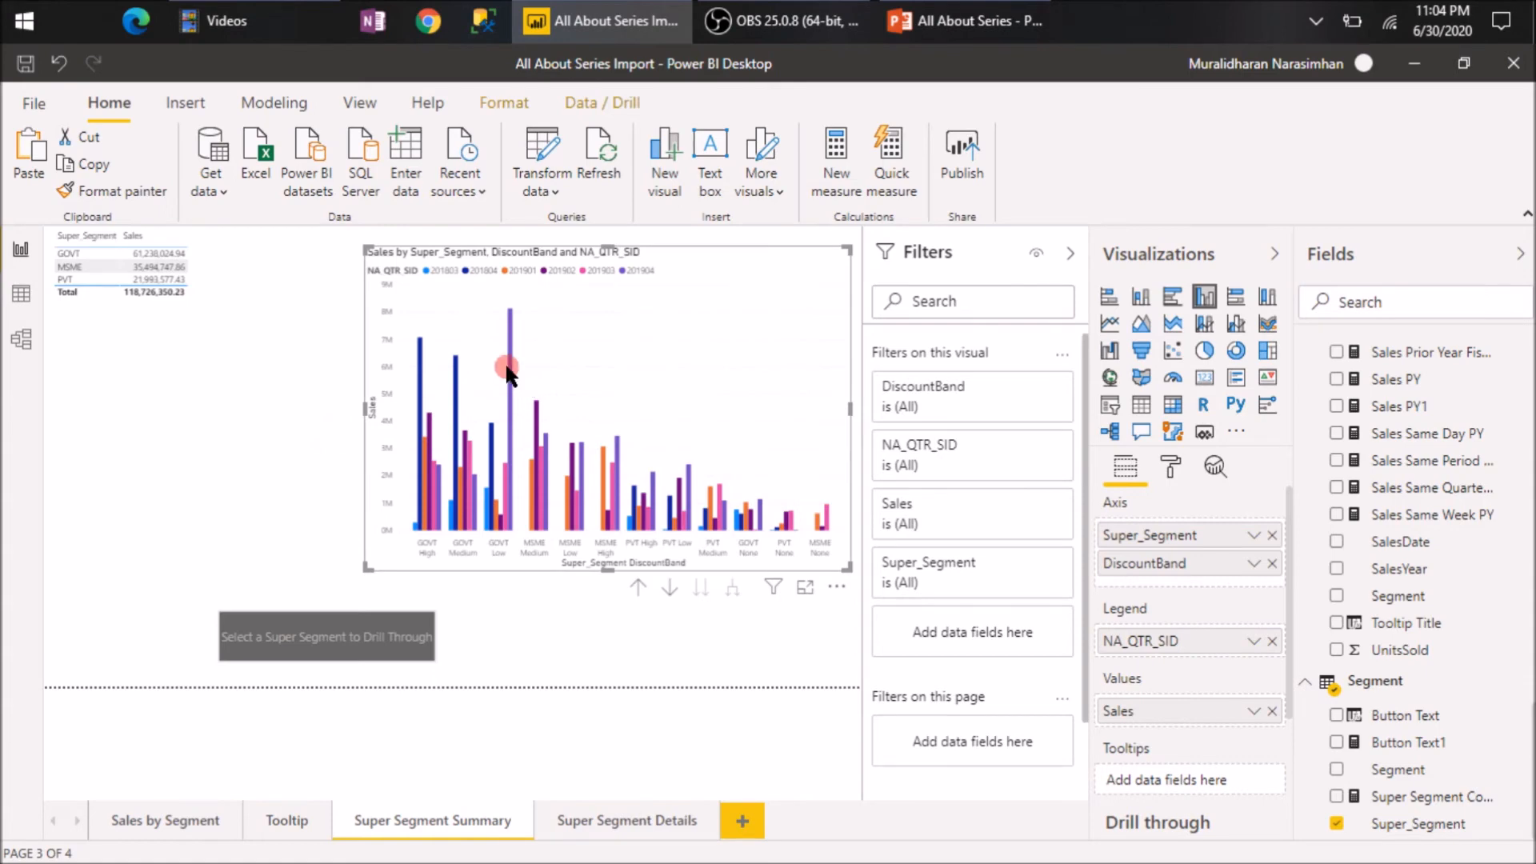
# Select the GOVT Low 201904 column, drill through with the button, and check the drill-through filters on Super Segment Details.
pyautogui.moveTo(510, 369)
pyautogui.click(511, 373)
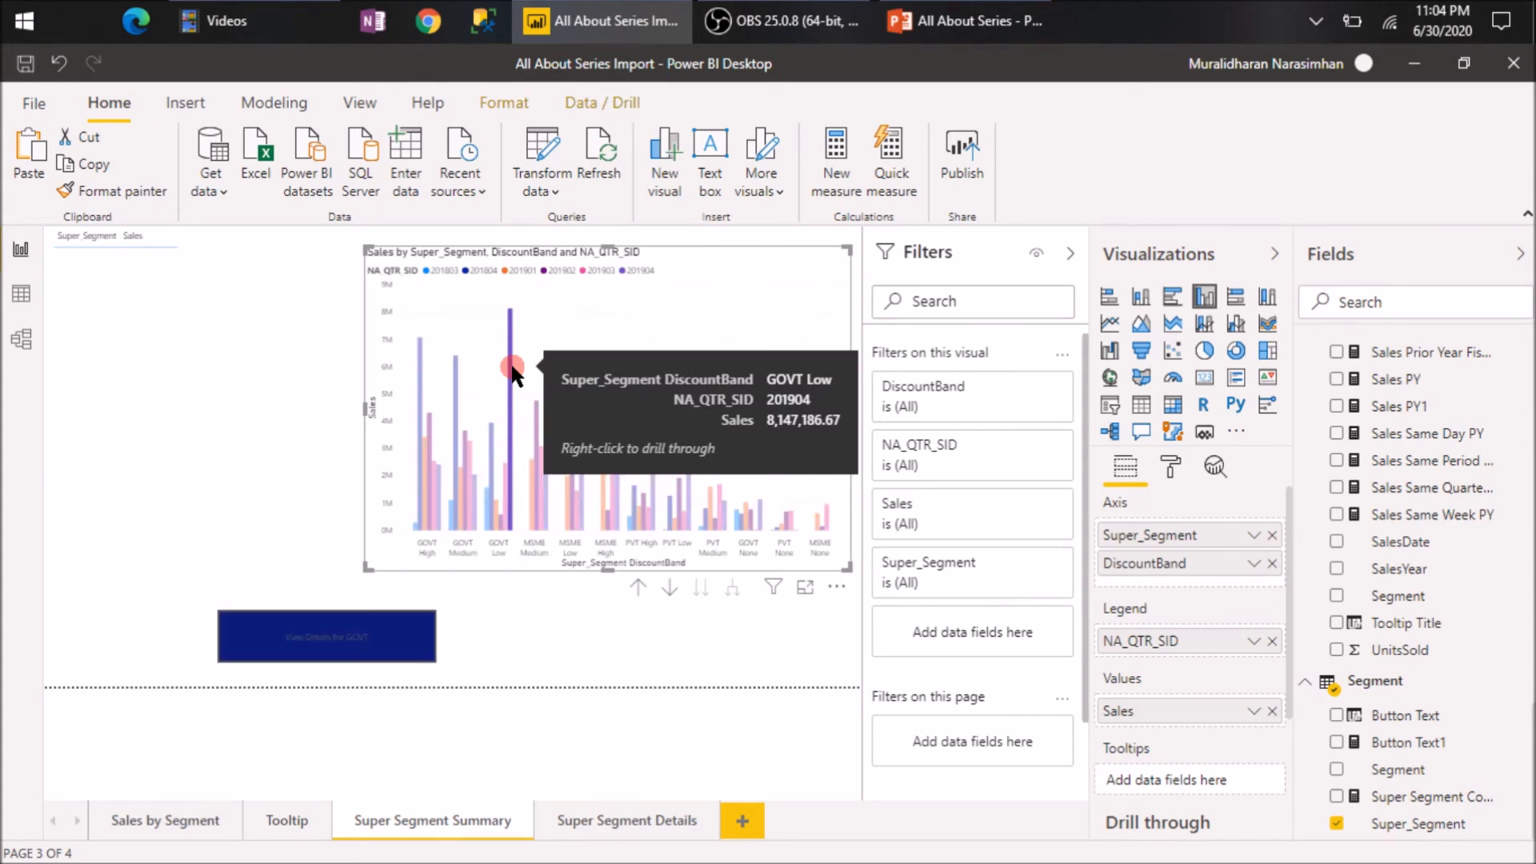
pyautogui.click(306, 630)
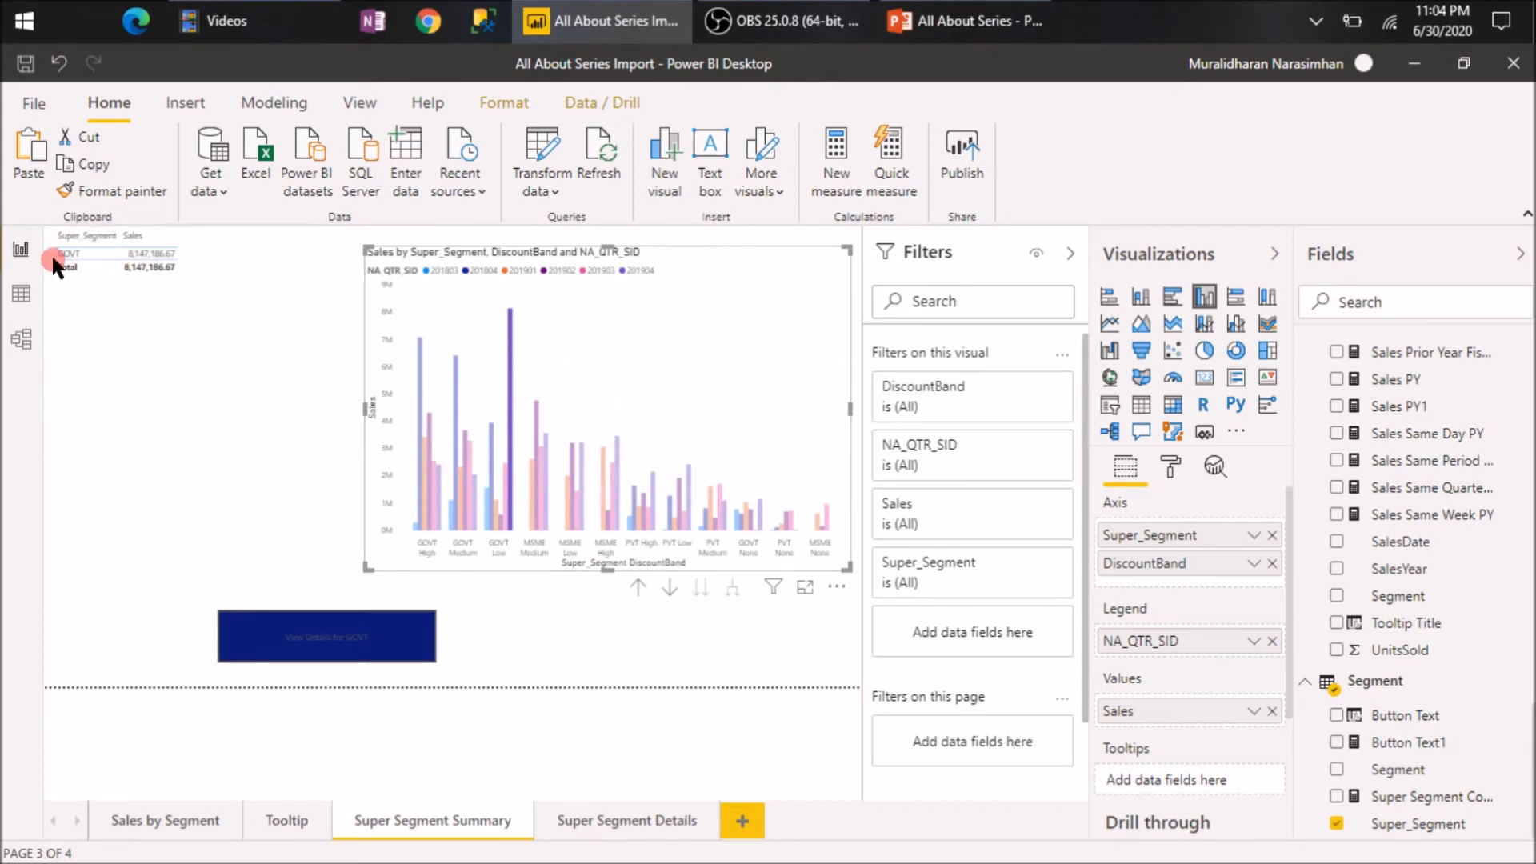
pyautogui.keyDown('ctrl'); pyautogui.click(334, 644); pyautogui.keyUp('ctrl')
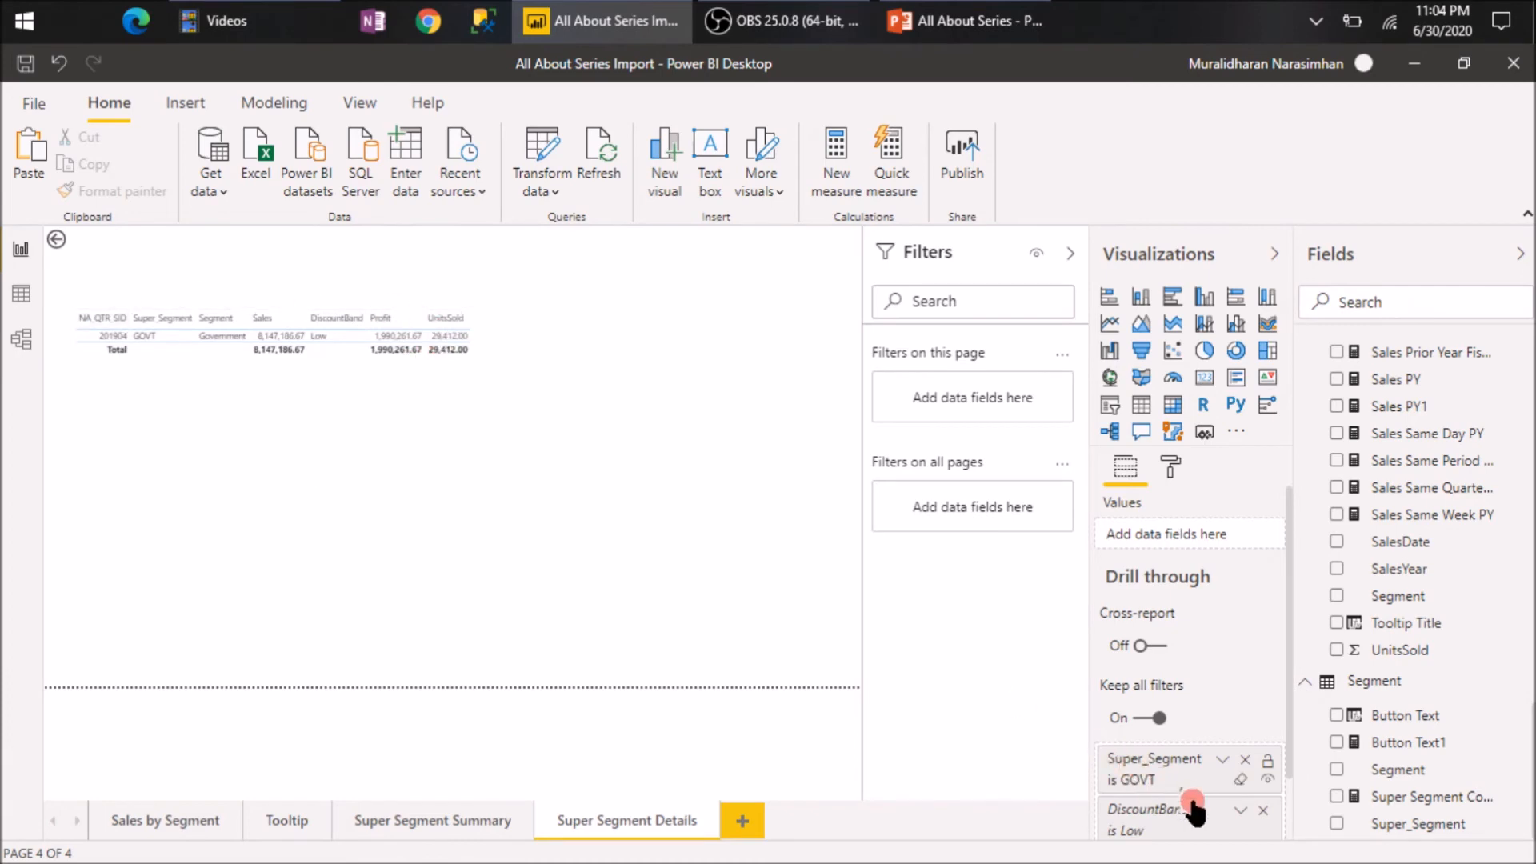
pyautogui.scroll(-1, 1192, 776)
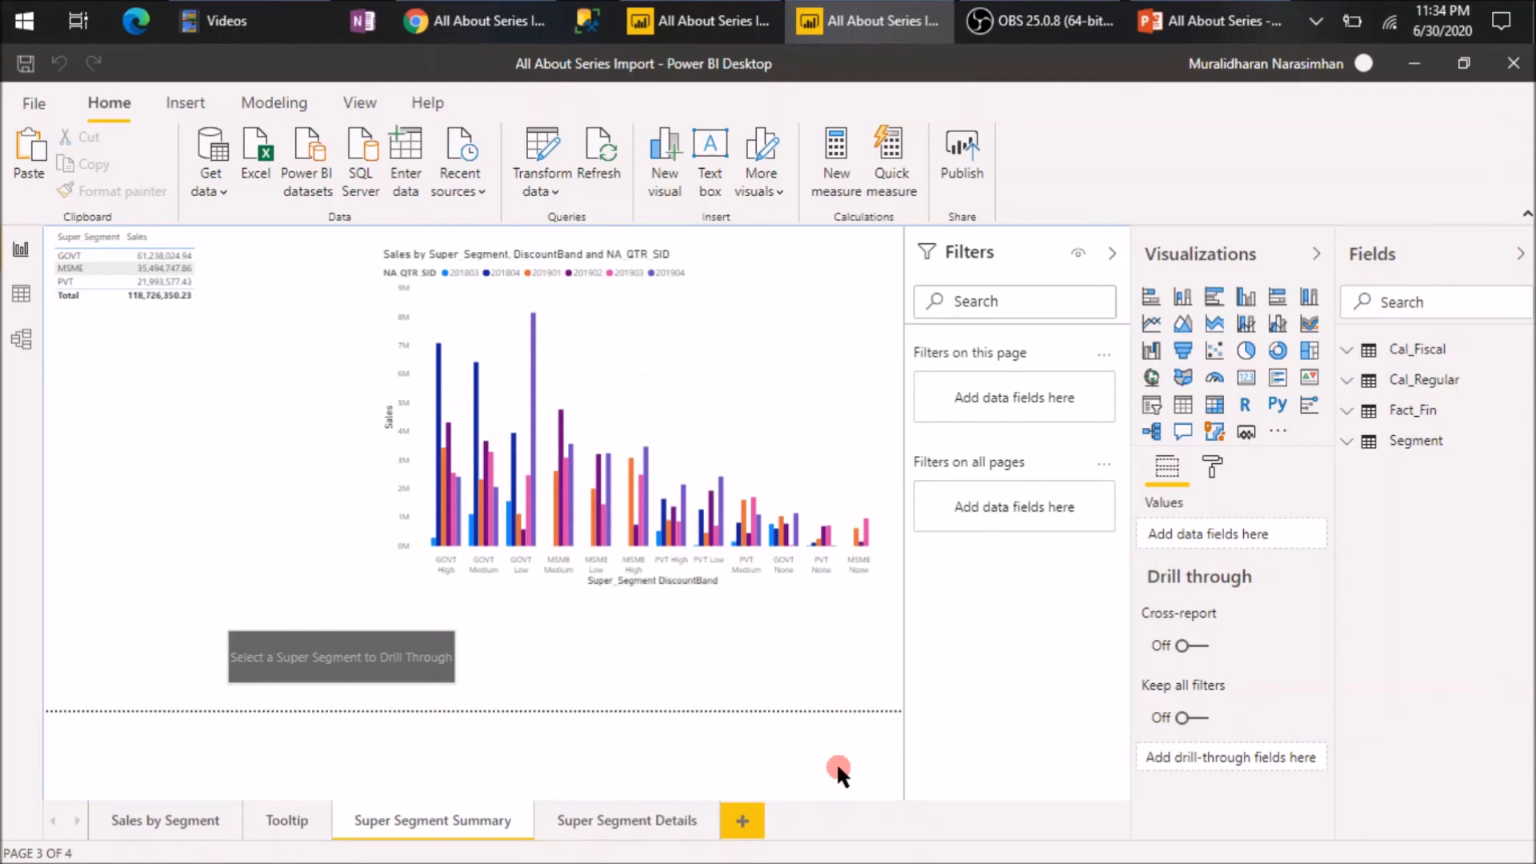
# Check the cross-report drill-through setting of the Super Segment Details page and return to Super Segment Summary.
pyautogui.click(664, 815)
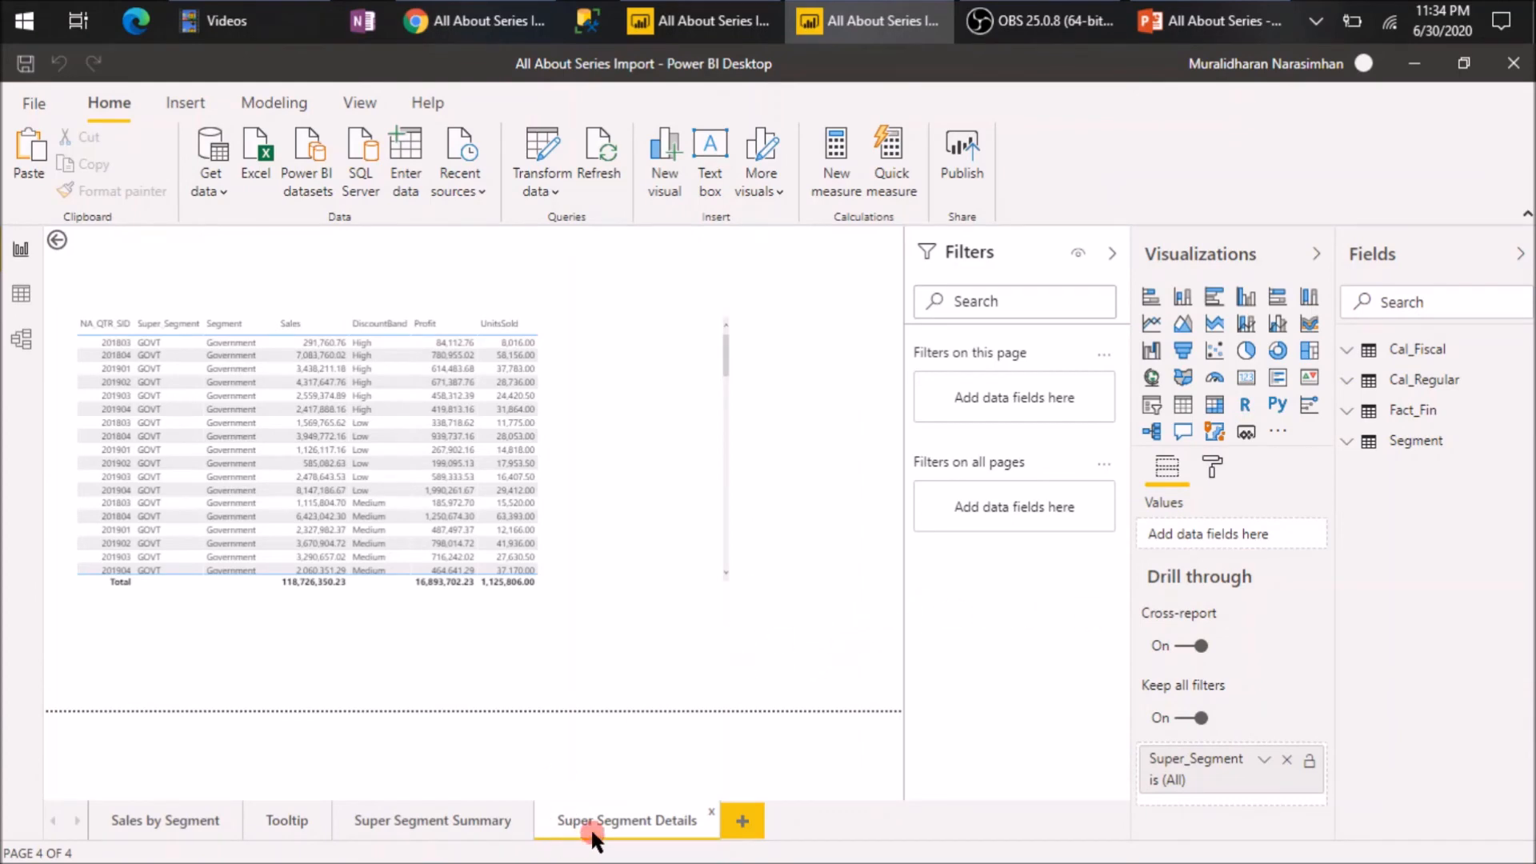
pyautogui.click(435, 819)
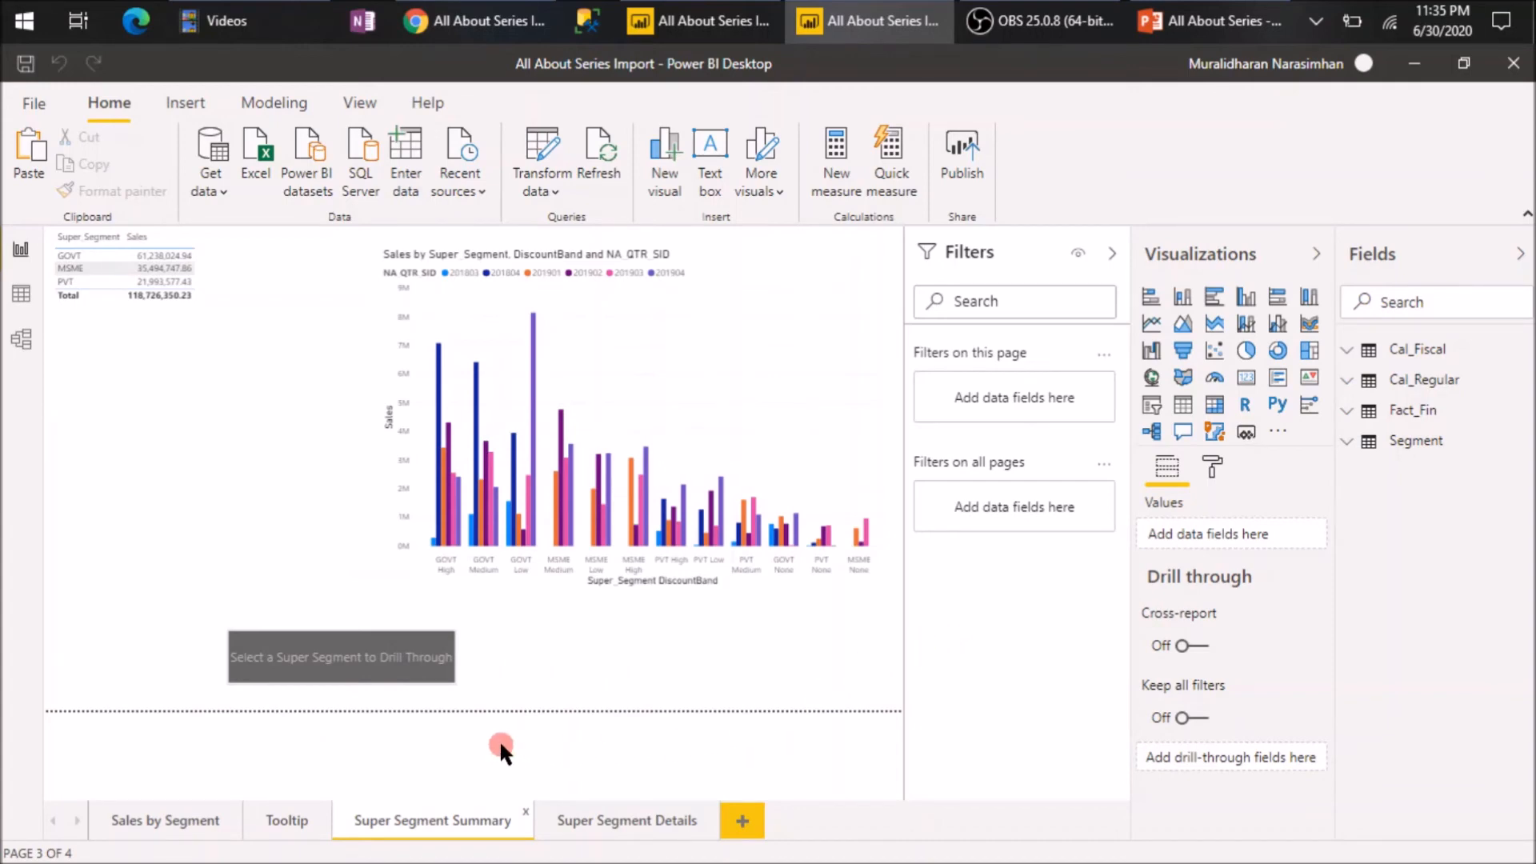
# Examine the drill-through button's disabled tooltip and the destinations offered by its Action settings, leaving them as they are.
pyautogui.moveTo(382, 668)
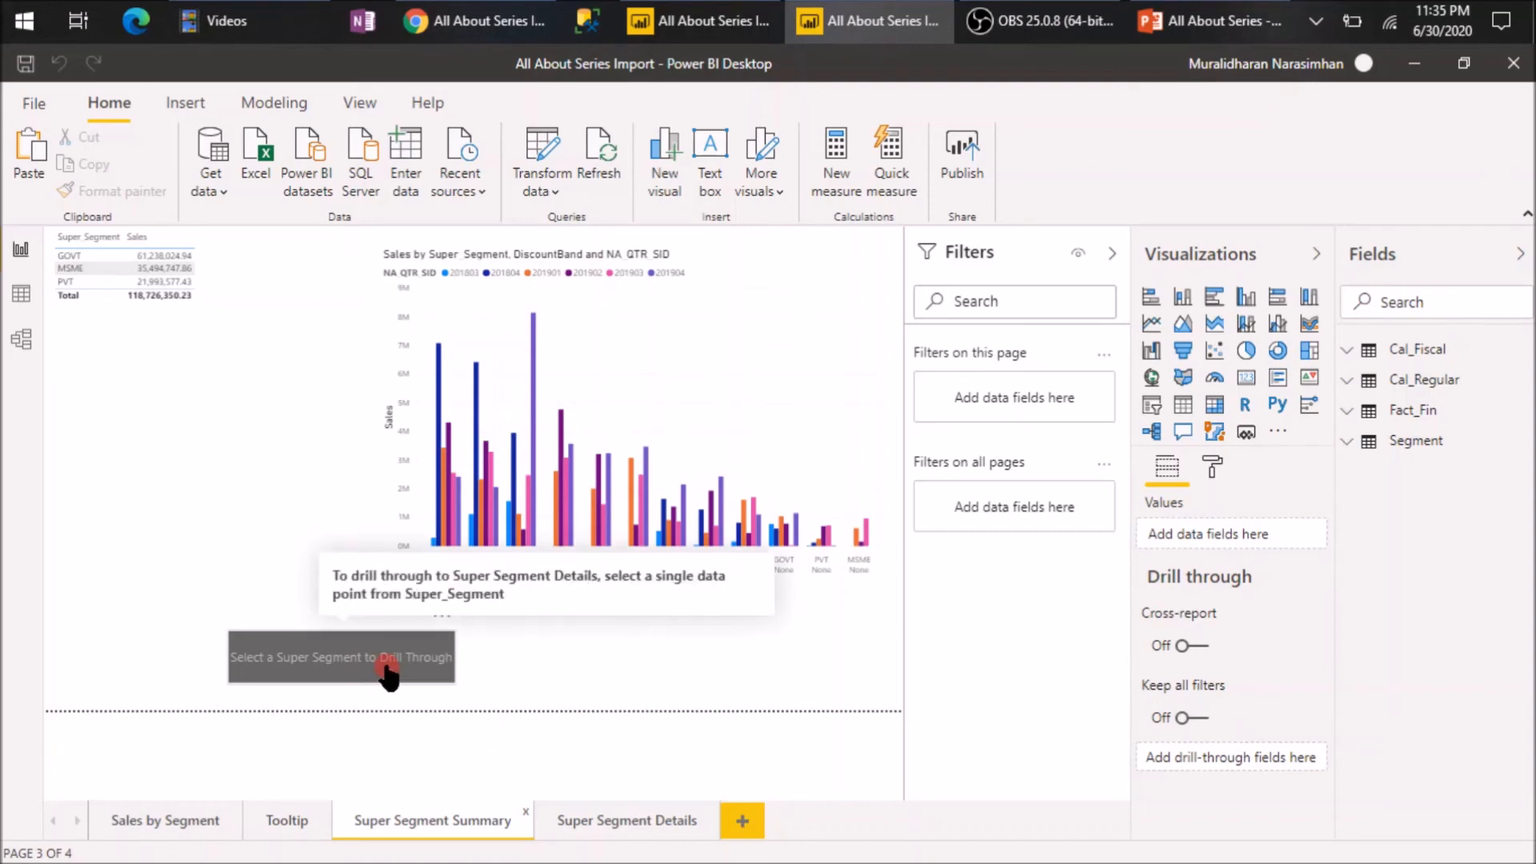
pyautogui.click(382, 672)
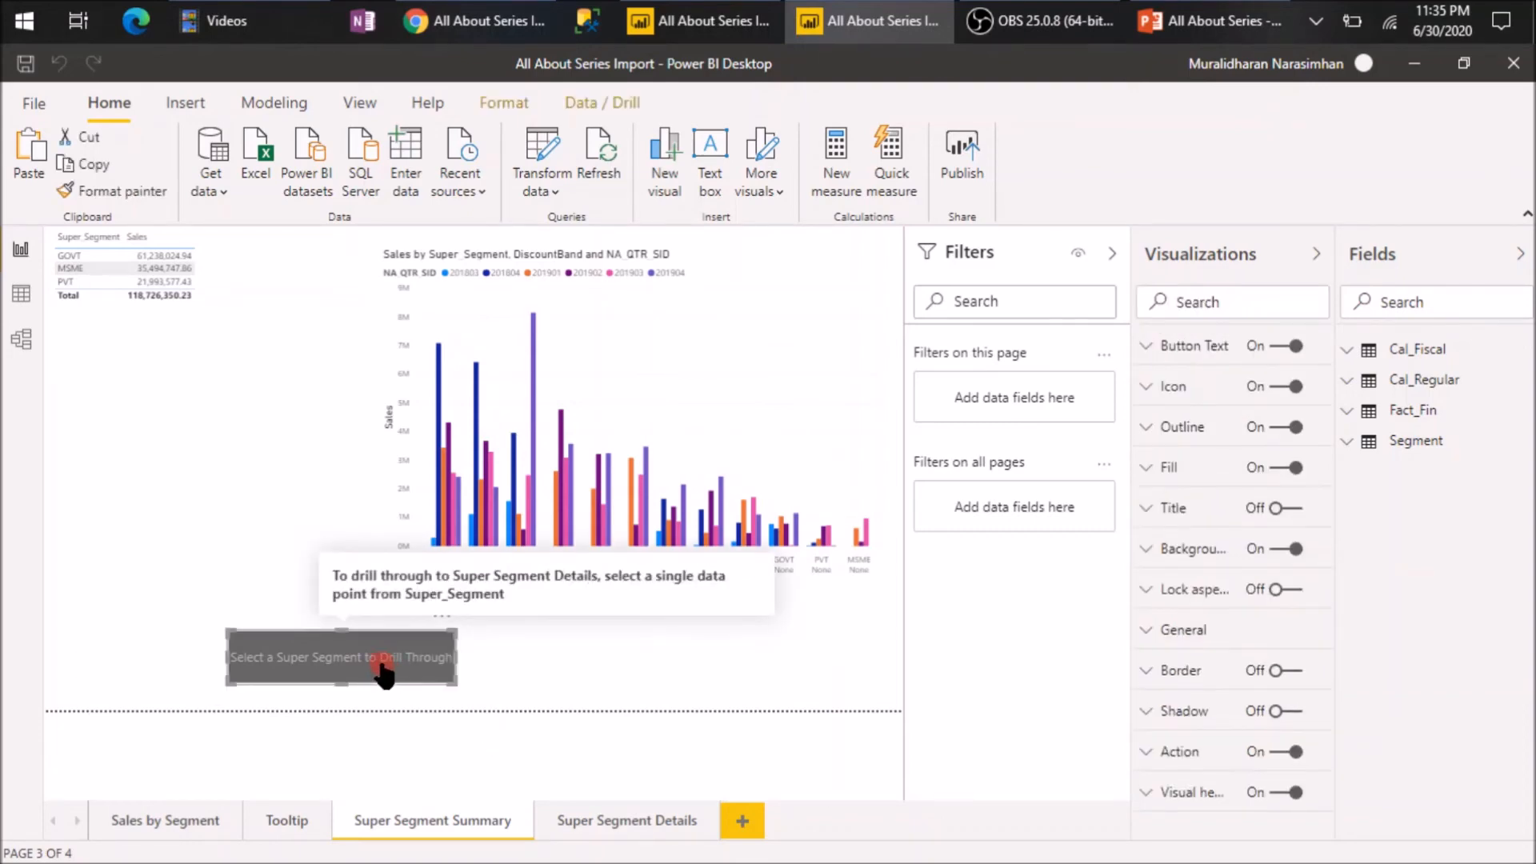
pyautogui.click(1156, 752)
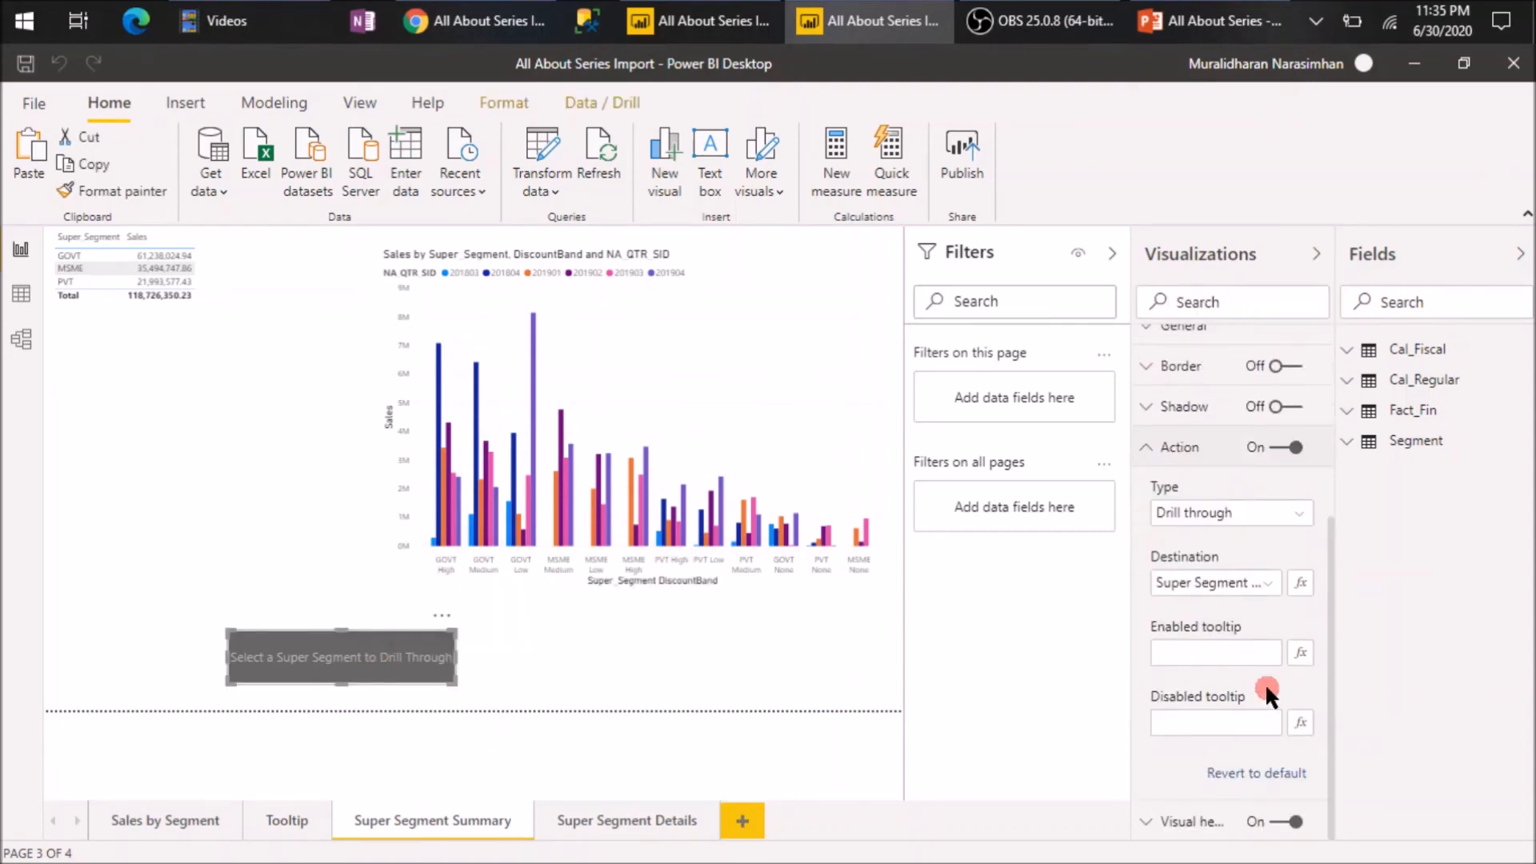
pyautogui.click(1272, 588)
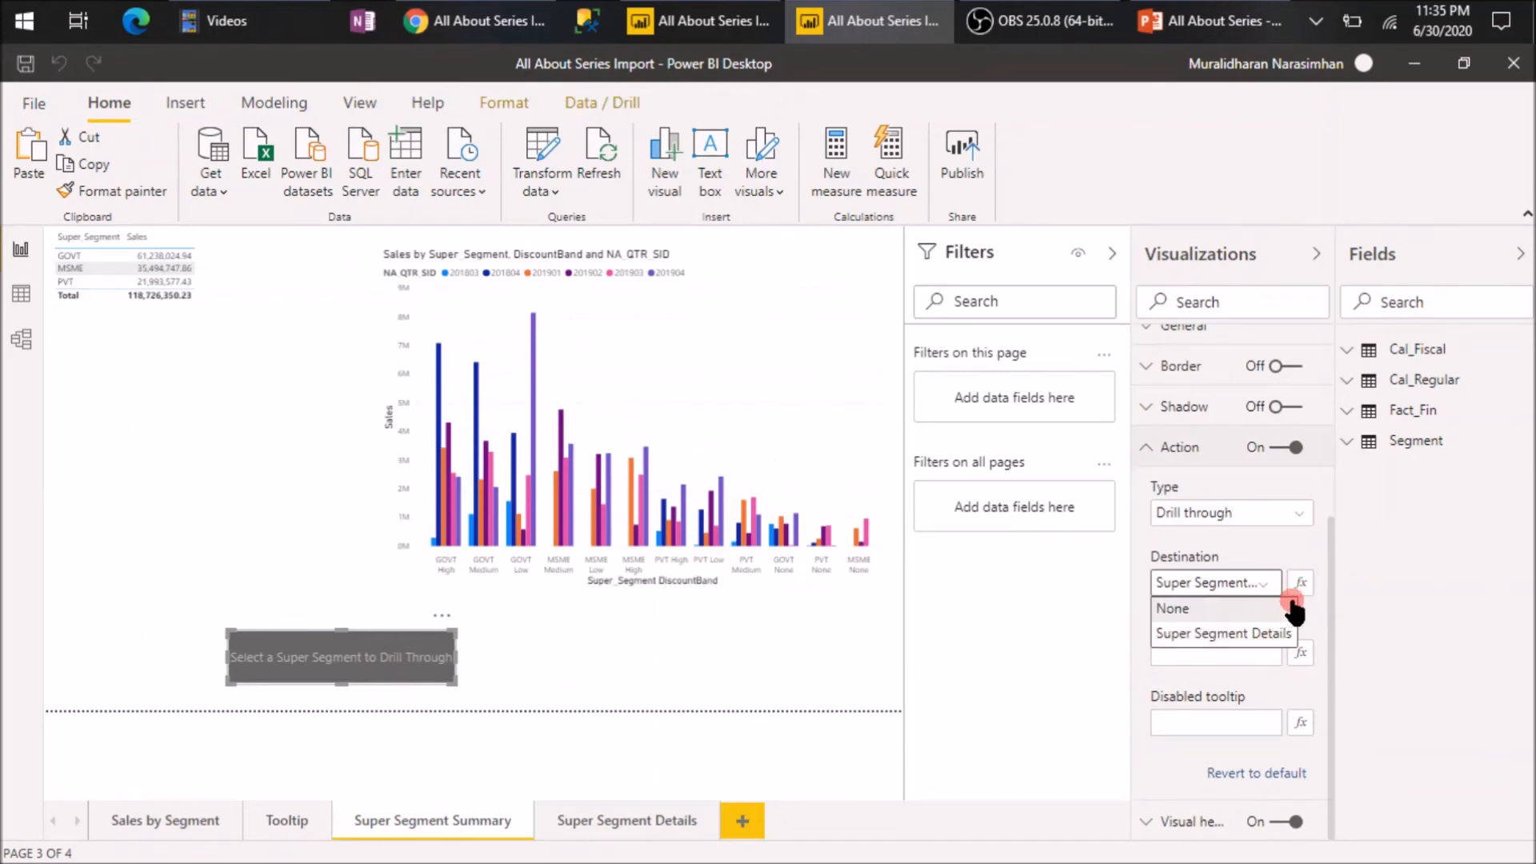
pyautogui.click(1271, 546)
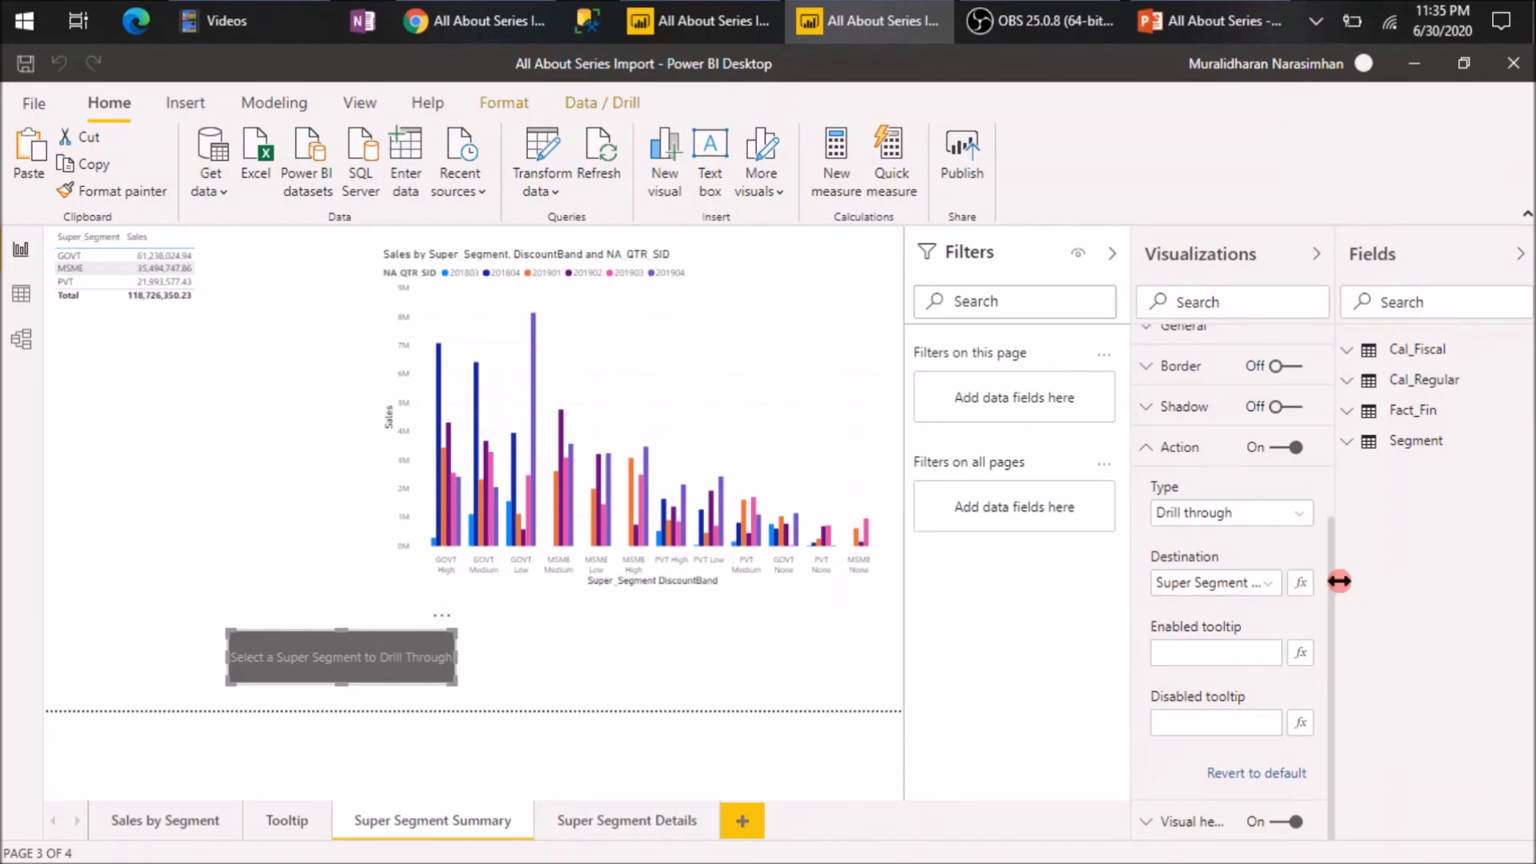
pyautogui.scroll(2, 1307, 472)
pyautogui.click(1152, 561)
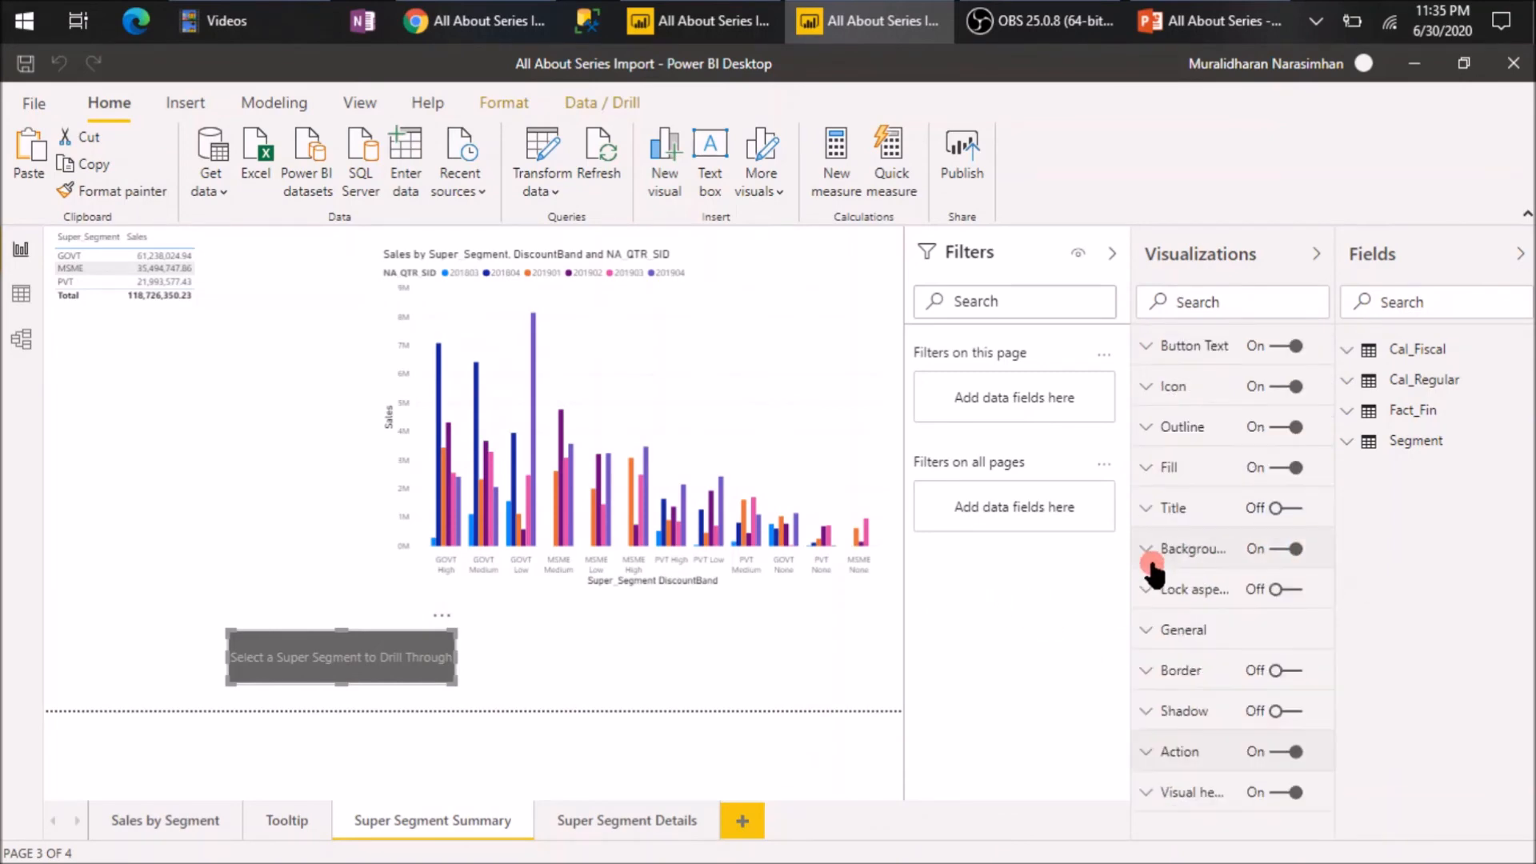
pyautogui.click(1271, 470)
pyautogui.click(1272, 590)
pyautogui.click(159, 393)
# Switch to the All About Series Import Target report and check the cross-report setting on its Super Segment Details page.
pyautogui.click(709, 19)
pyautogui.click(441, 832)
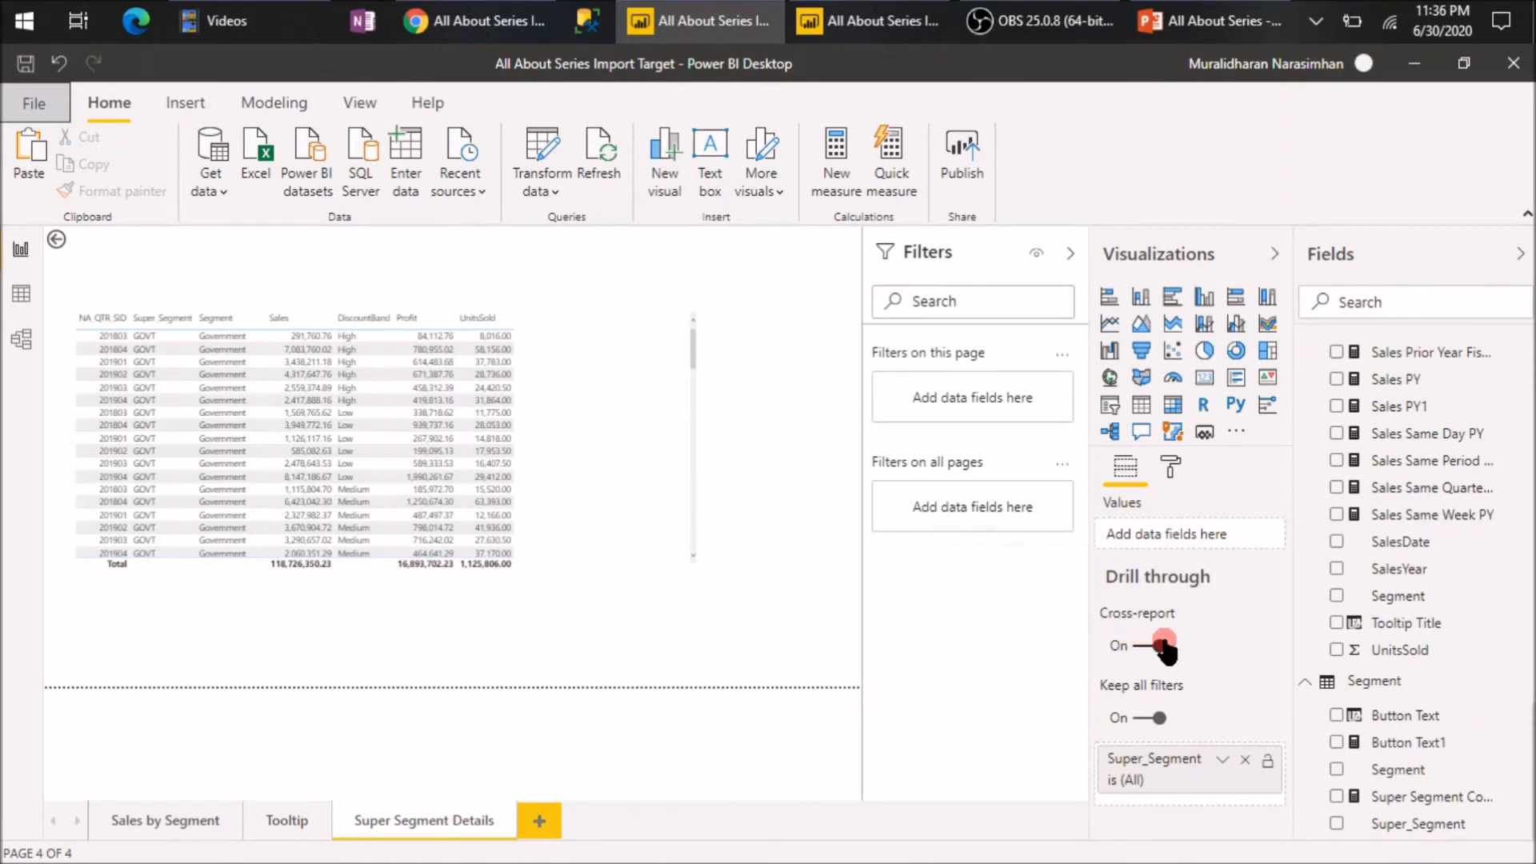
# Switch to the Power BI service in Chrome and open All About Series Import from My workspace at the Super Segment Summary page.
pyautogui.click(513, 34)
pyautogui.click(117, 283)
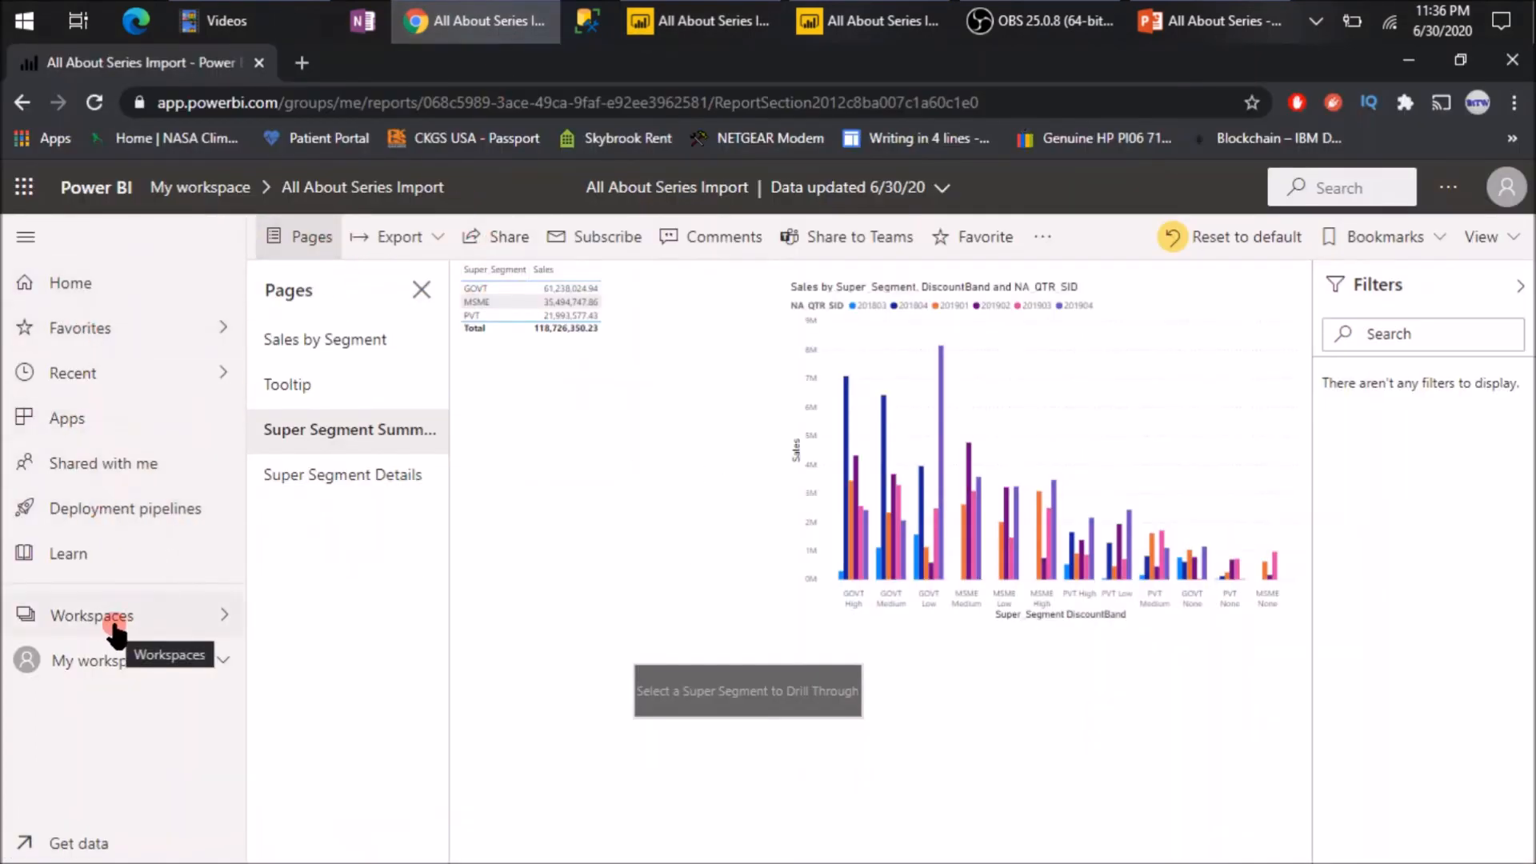
pyautogui.click(134, 661)
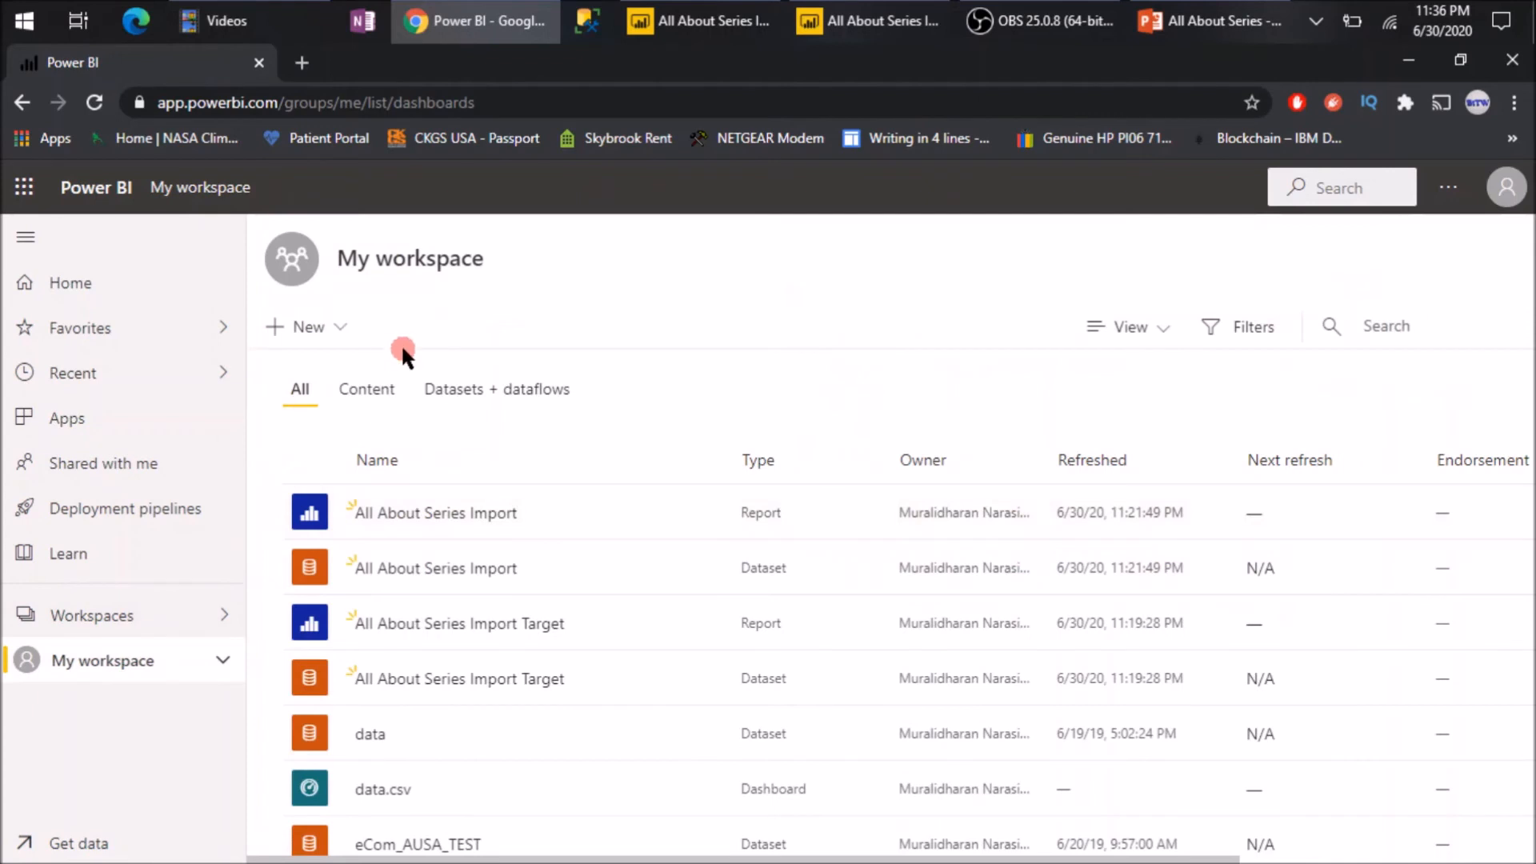
pyautogui.click(448, 516)
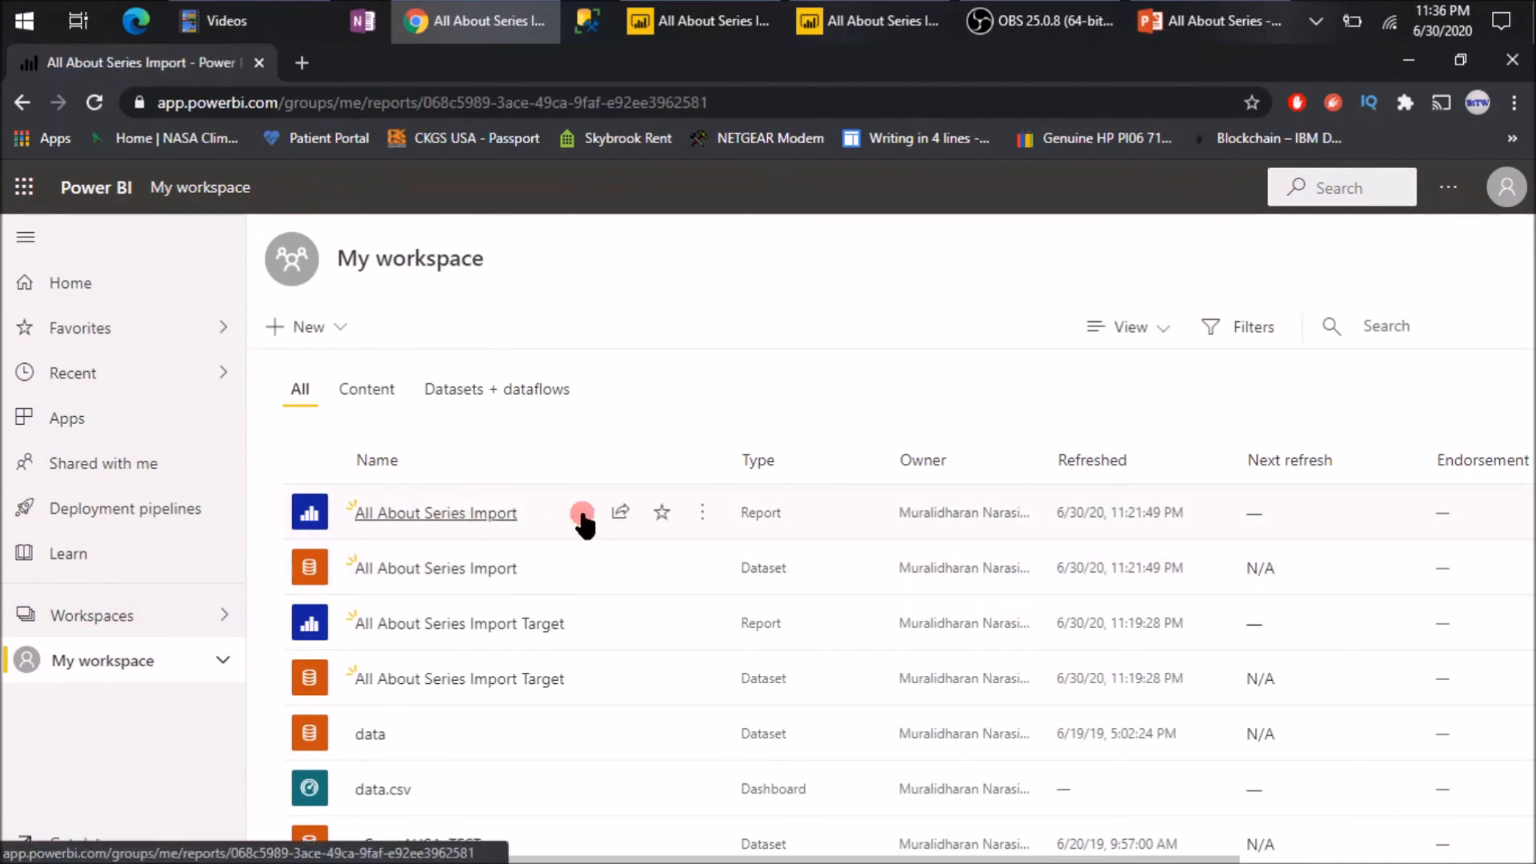
pyautogui.click(397, 446)
# Drill through from the MSME row of the table to Super Segment Details [All About Series Import Target].
pyautogui.click(469, 304)
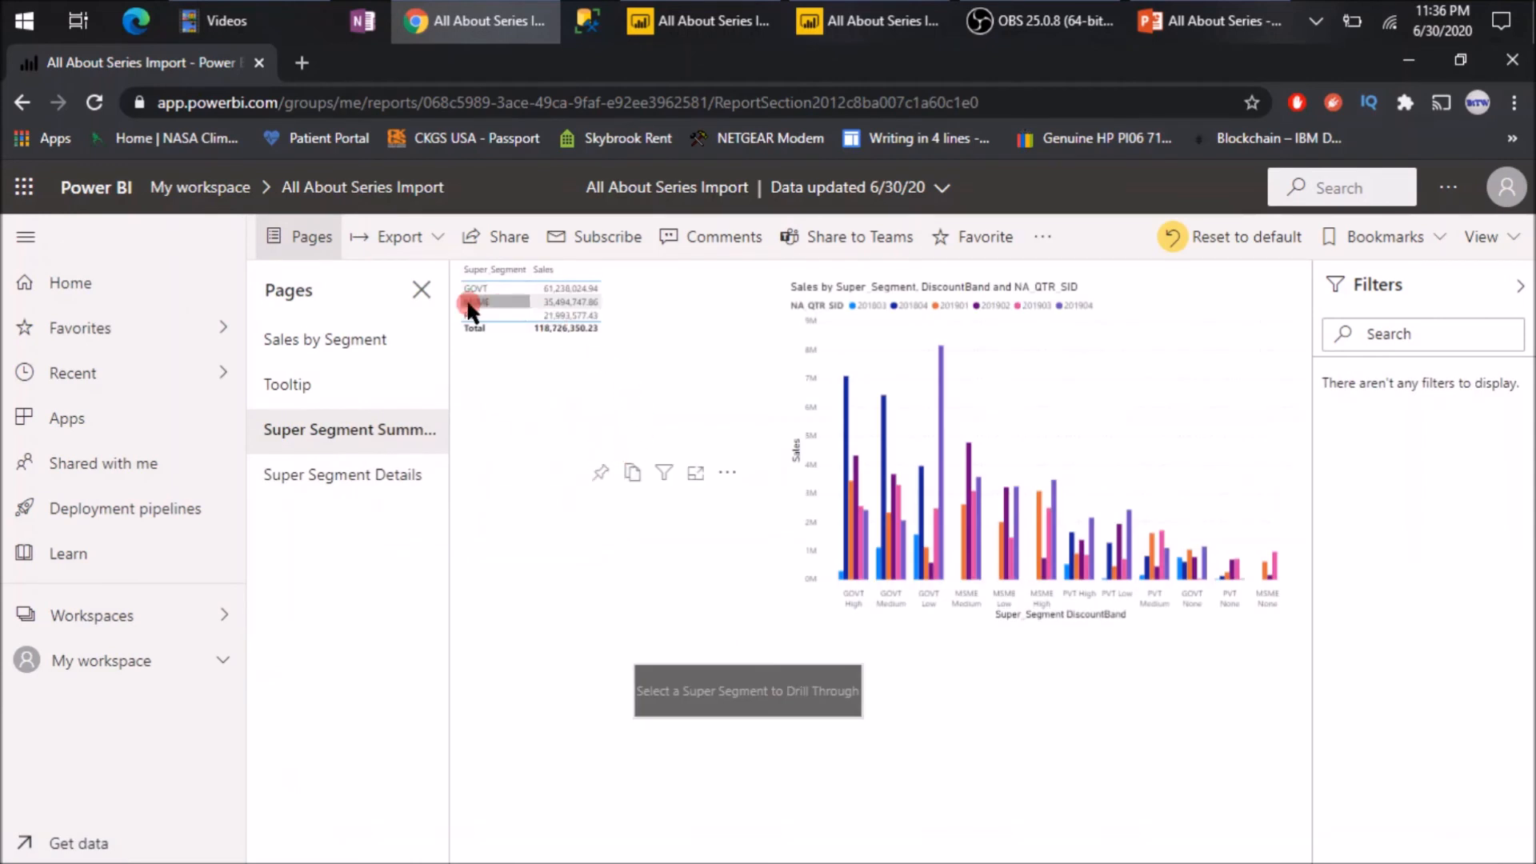
pyautogui.rightClick(489, 299)
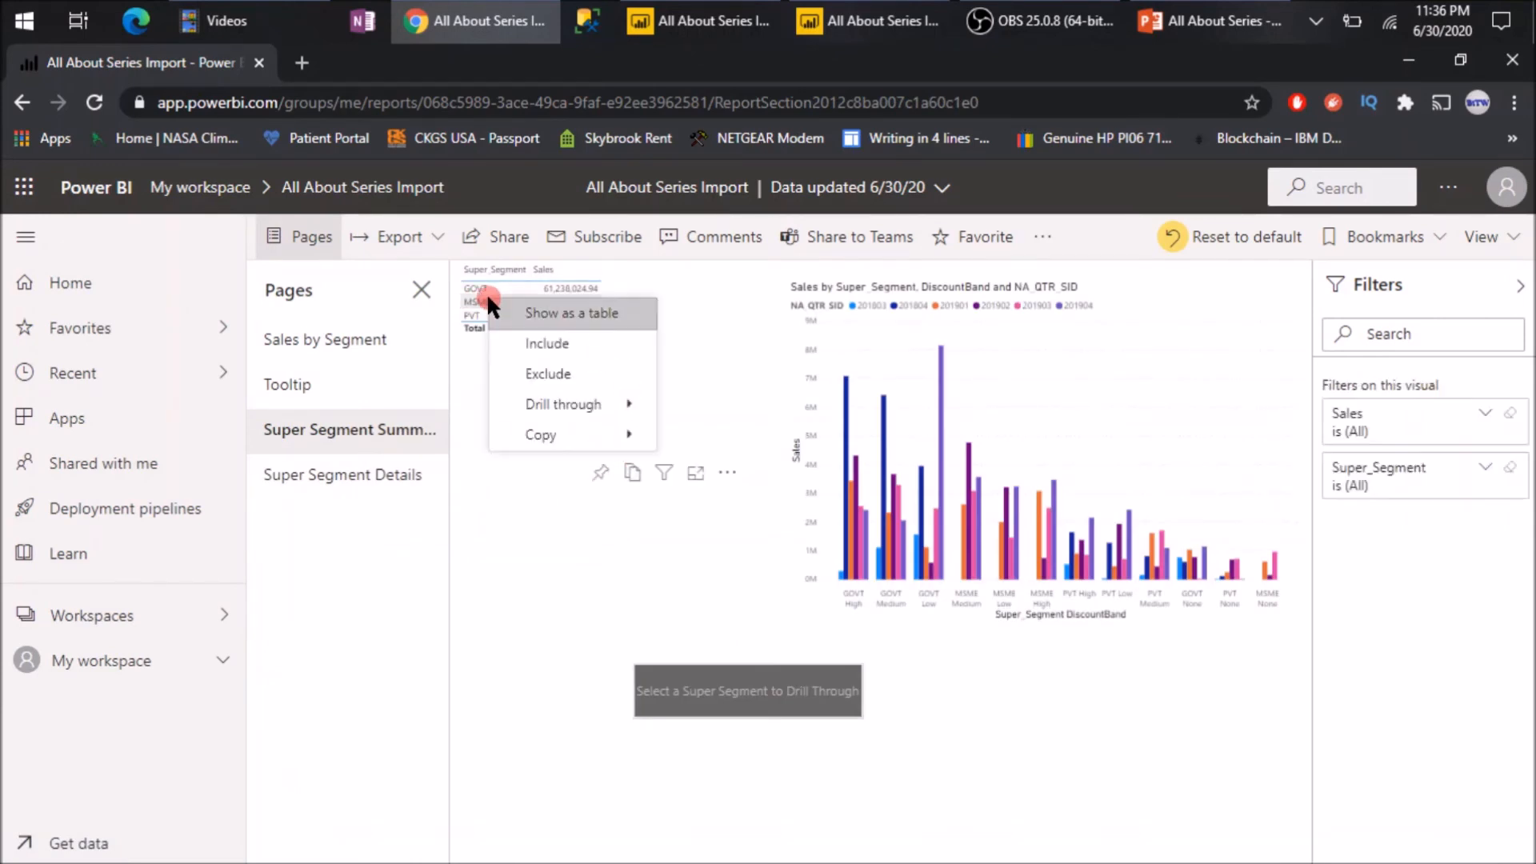
pyautogui.moveTo(560, 404)
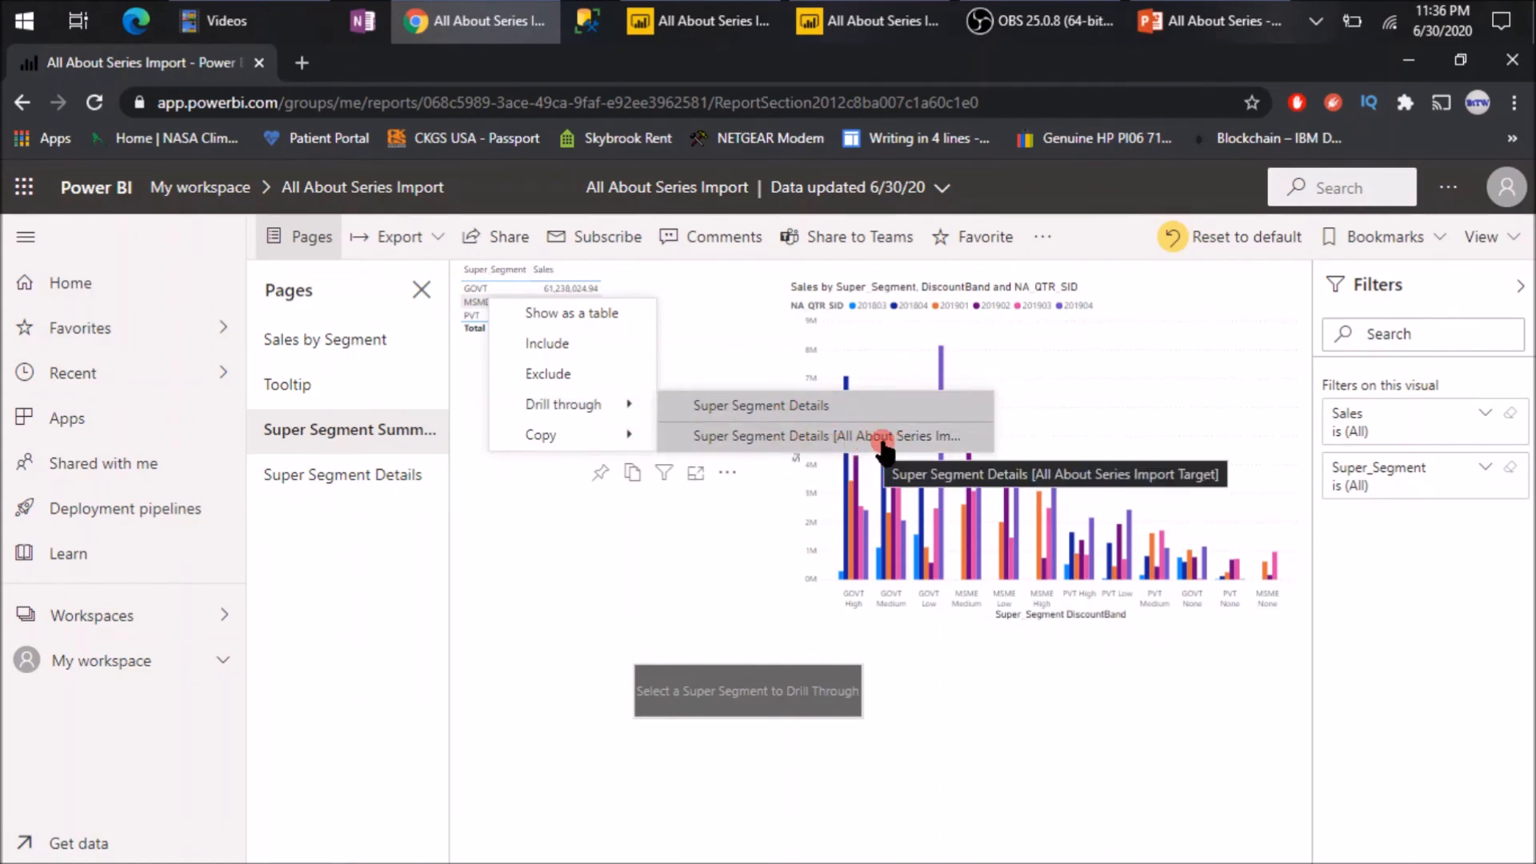
pyautogui.click(773, 437)
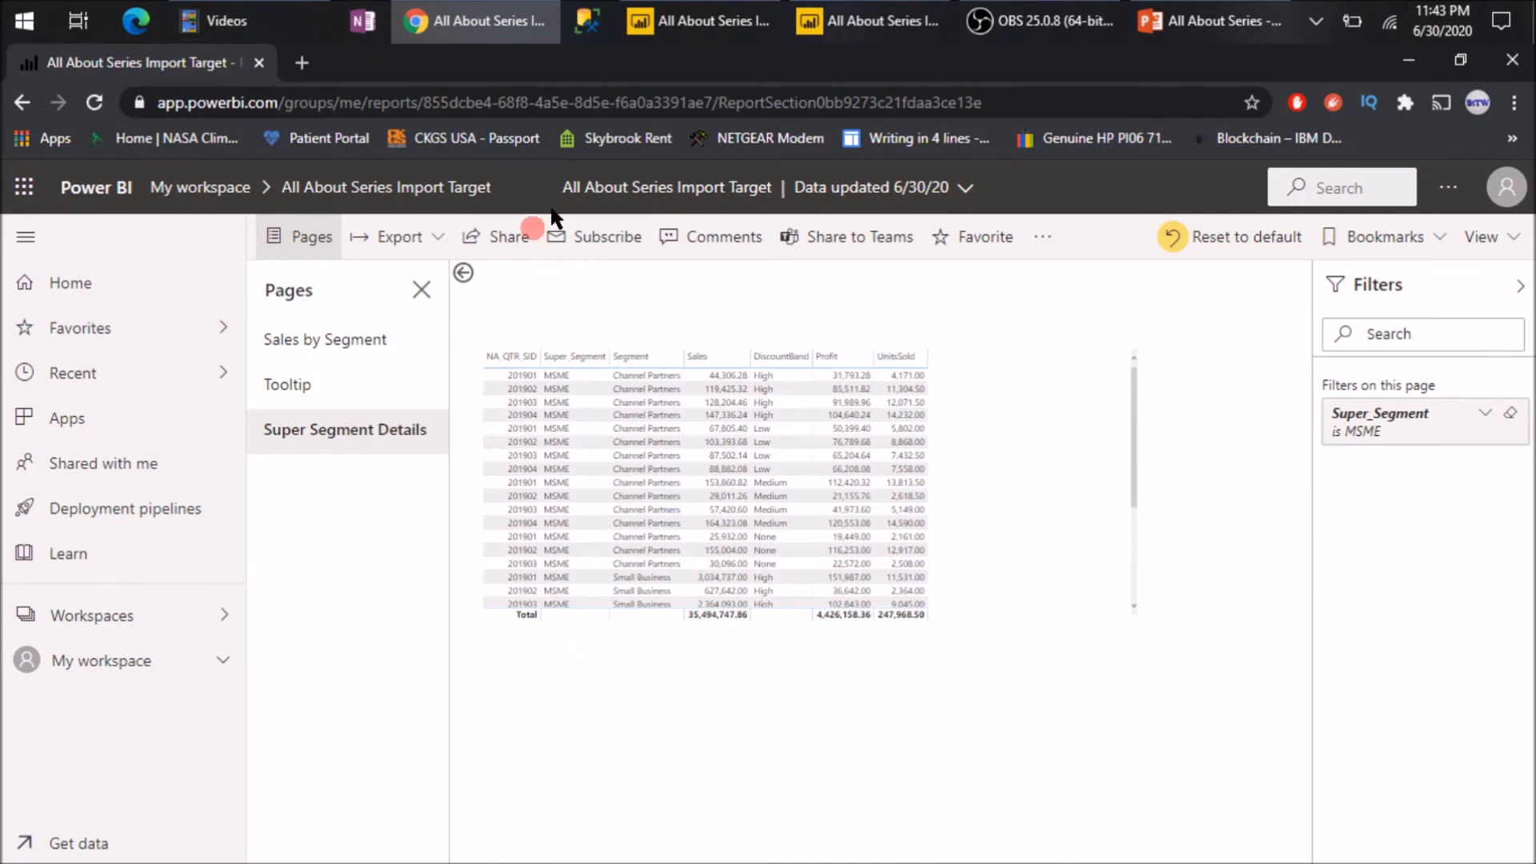
# Return to My workspace and reopen All About Series Import at the Super Segment Summary page.
pyautogui.click(245, 193)
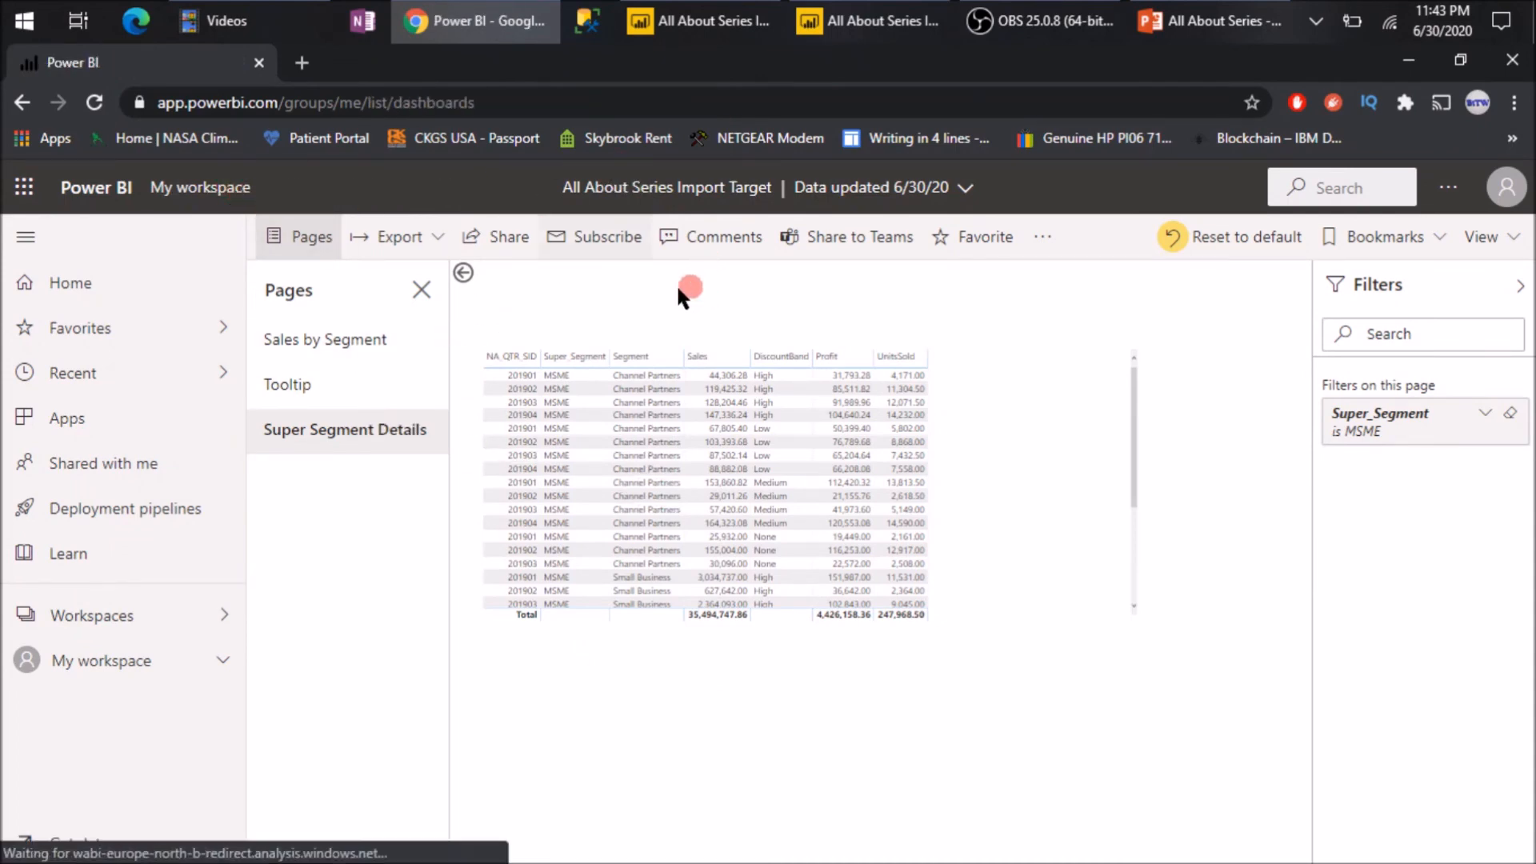
pyautogui.click(497, 516)
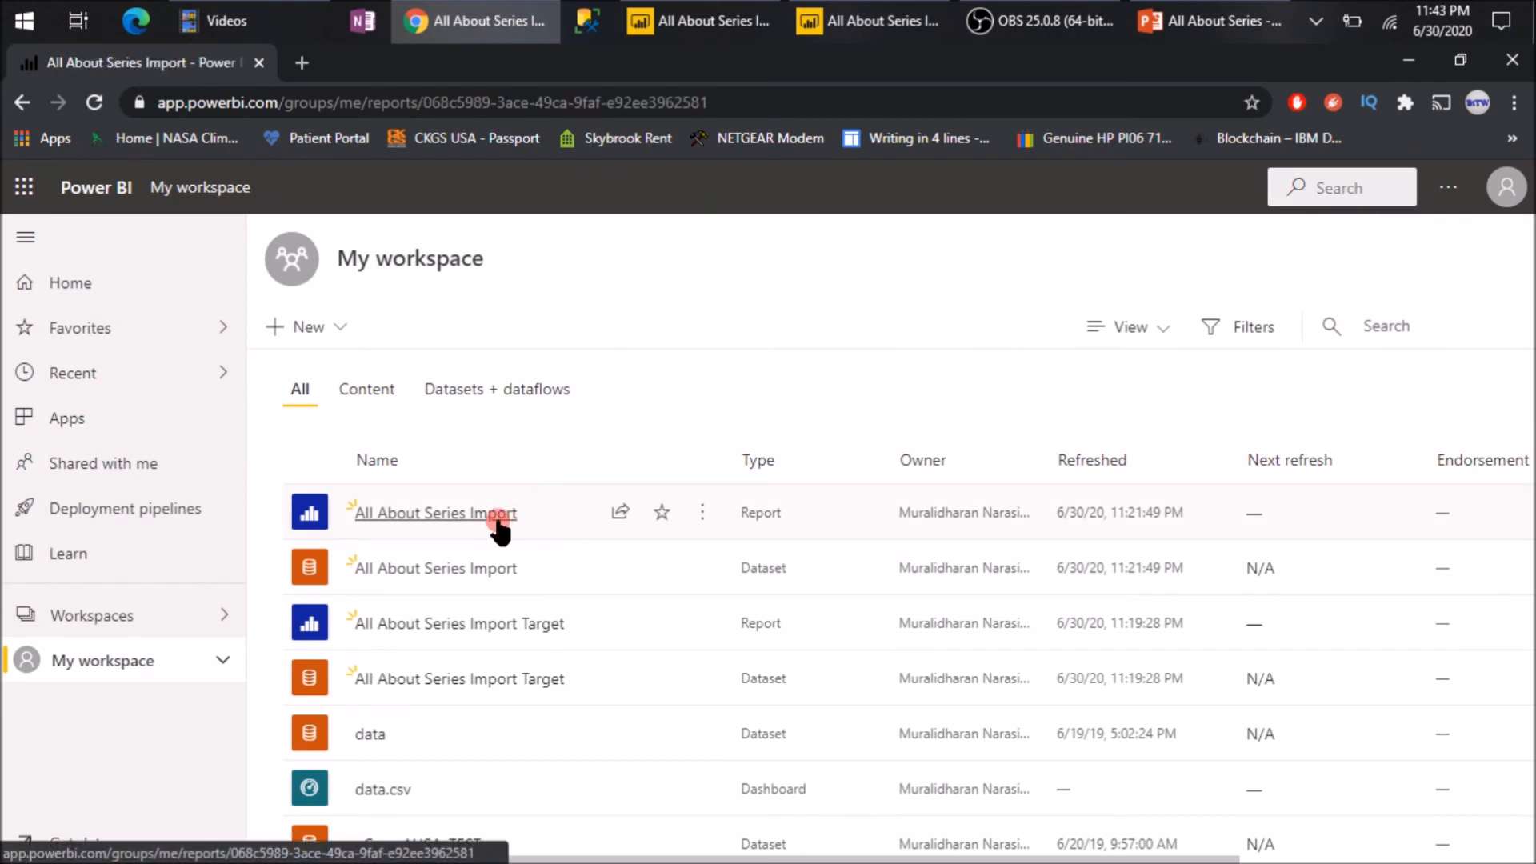
pyautogui.click(344, 431)
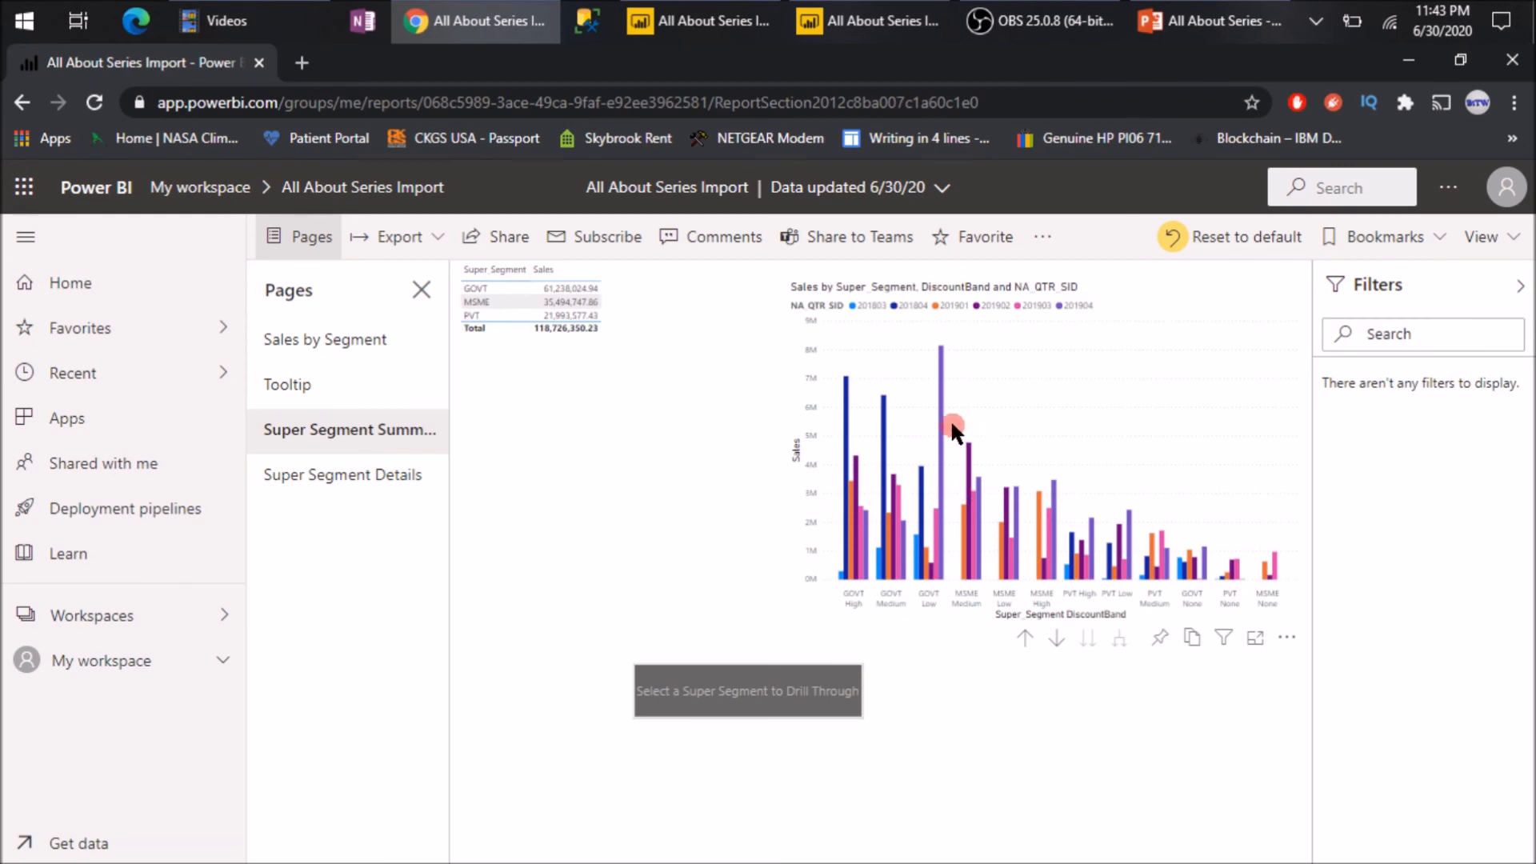
# Select the chart's GOVT Medium 201804 column and drill through to Super Segment Details [All About Series Import Target].
pyautogui.moveTo(883, 430)
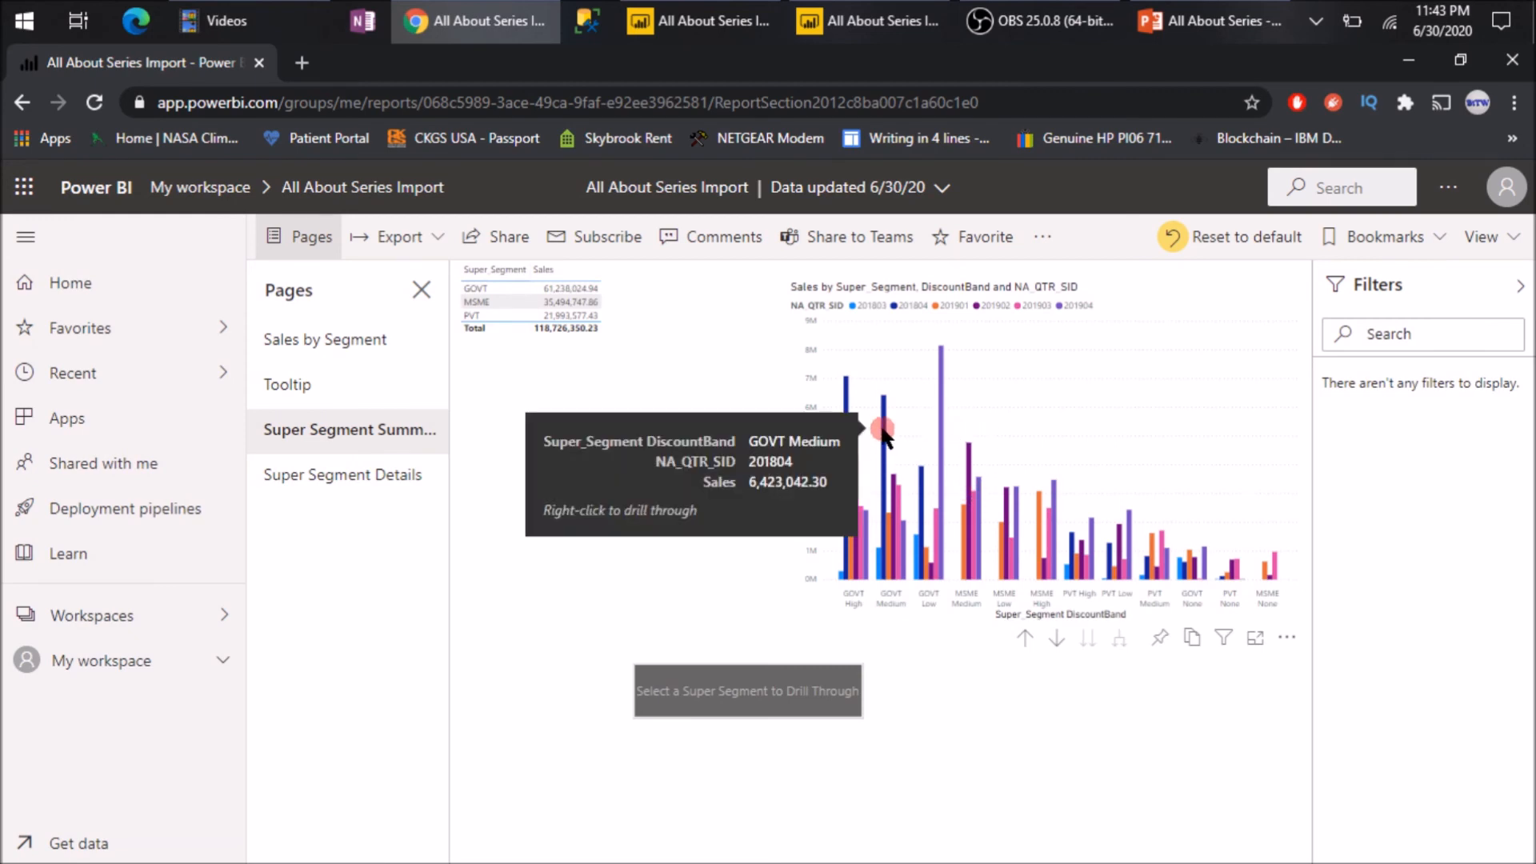
pyautogui.click(883, 430)
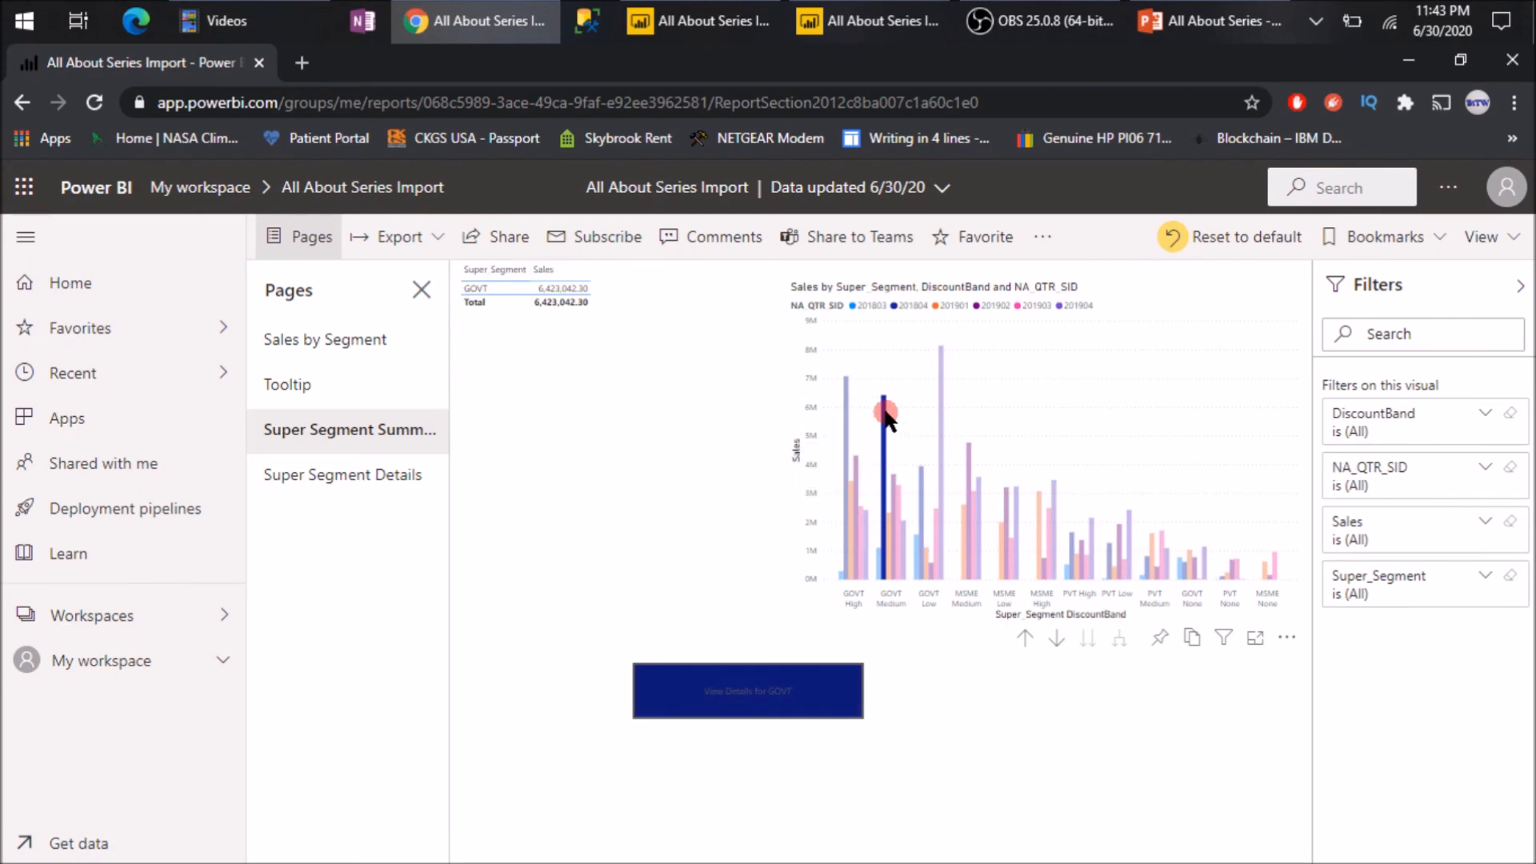
pyautogui.moveTo(886, 415)
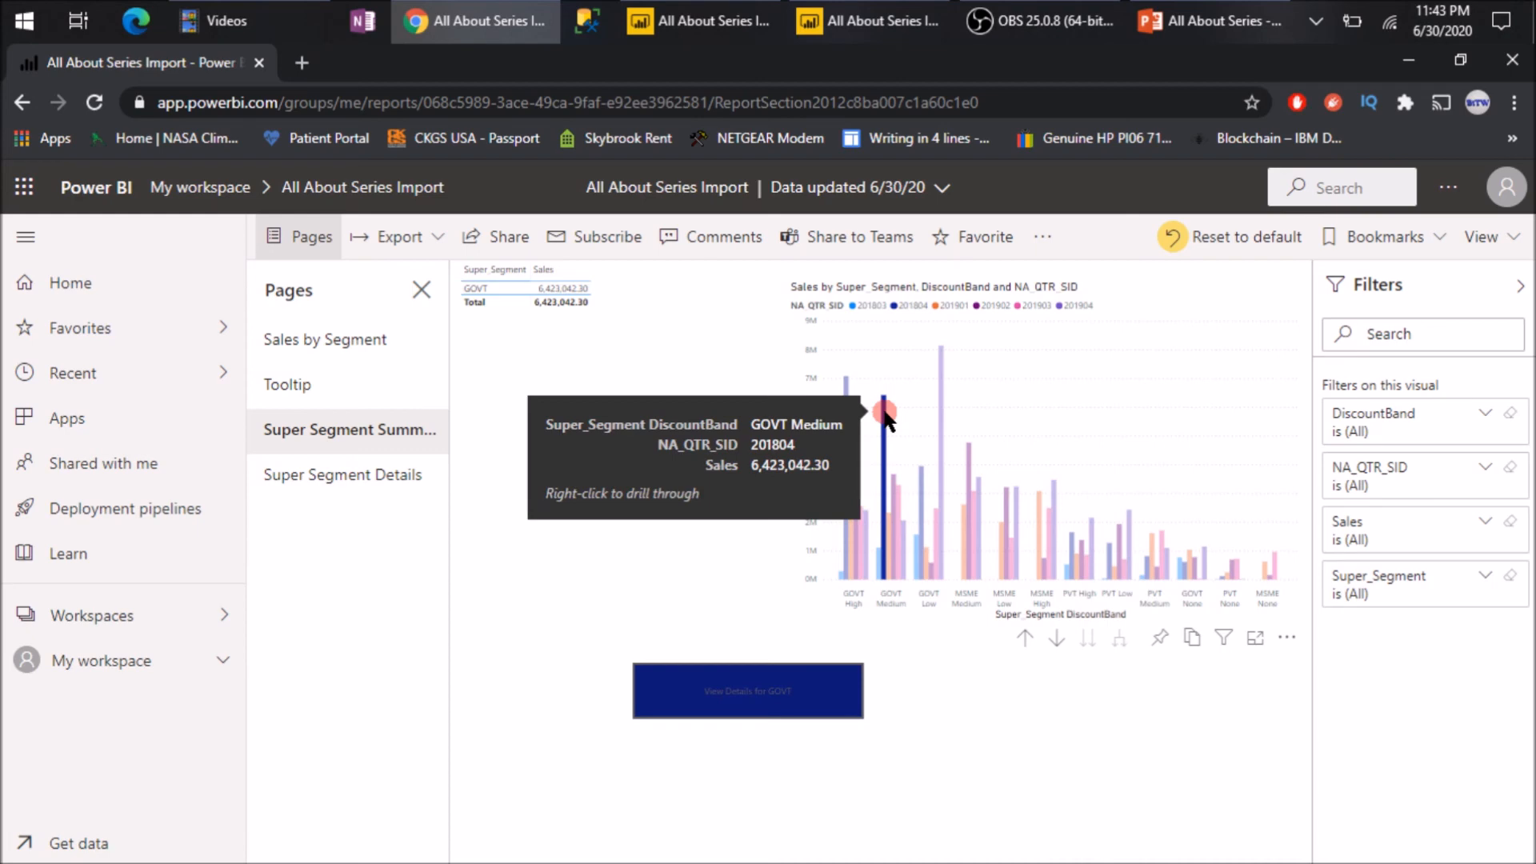
pyautogui.rightClick(886, 416)
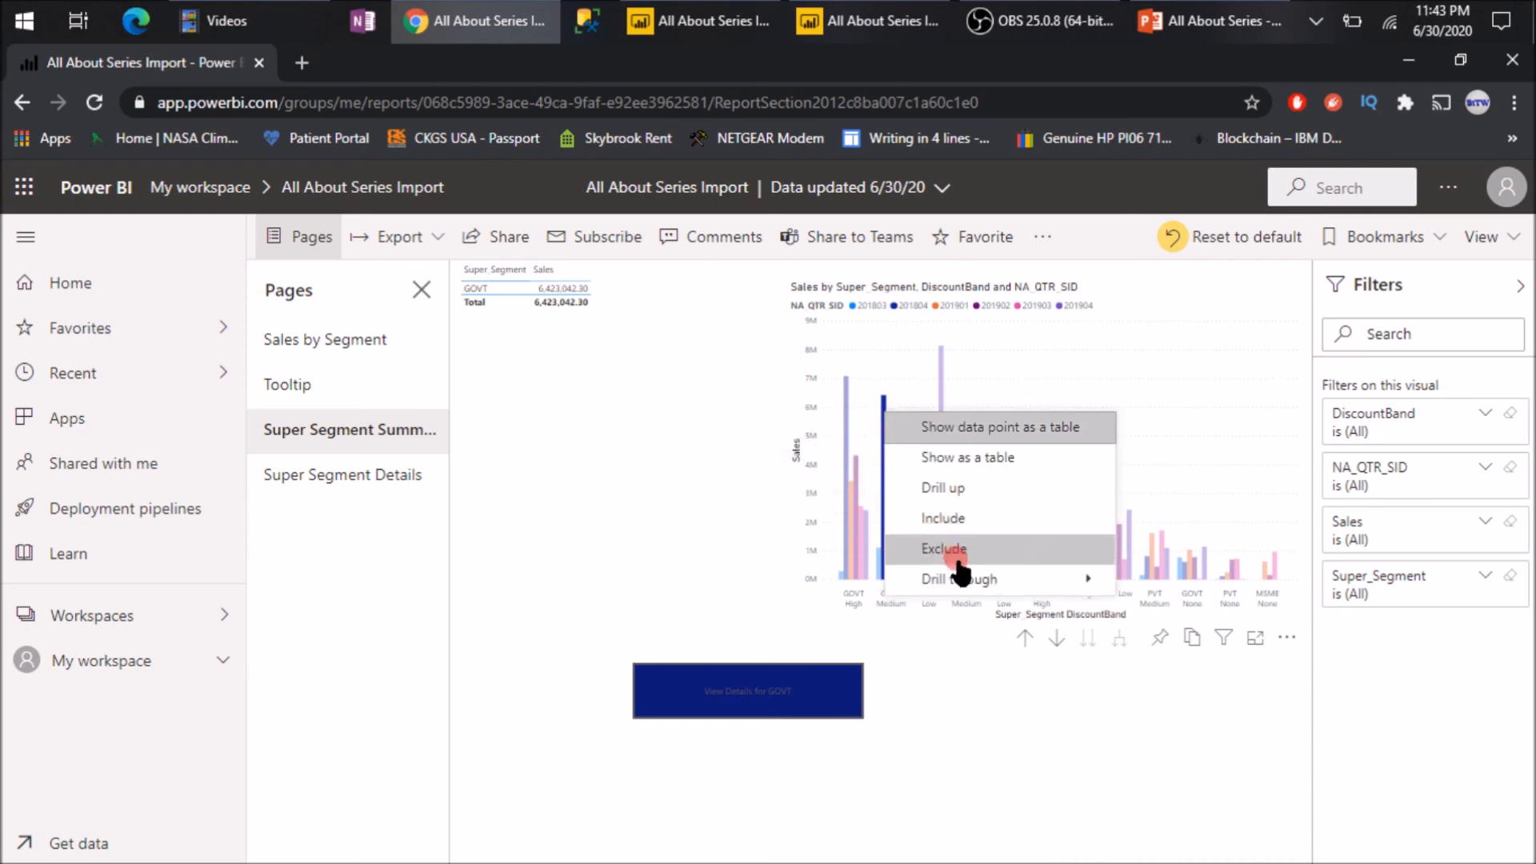
pyautogui.moveTo(960, 580)
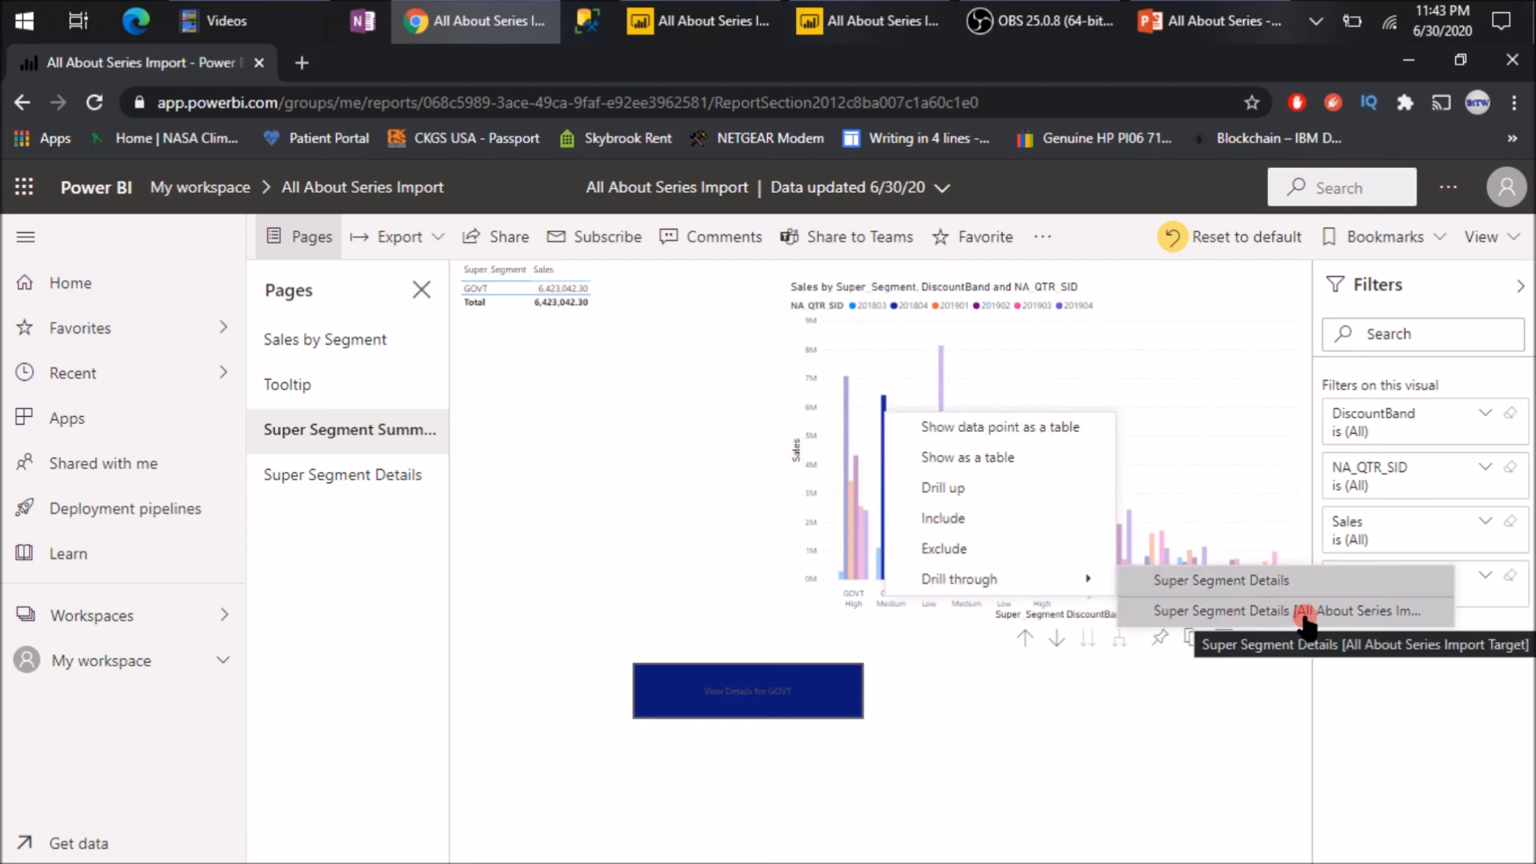
pyautogui.click(1236, 613)
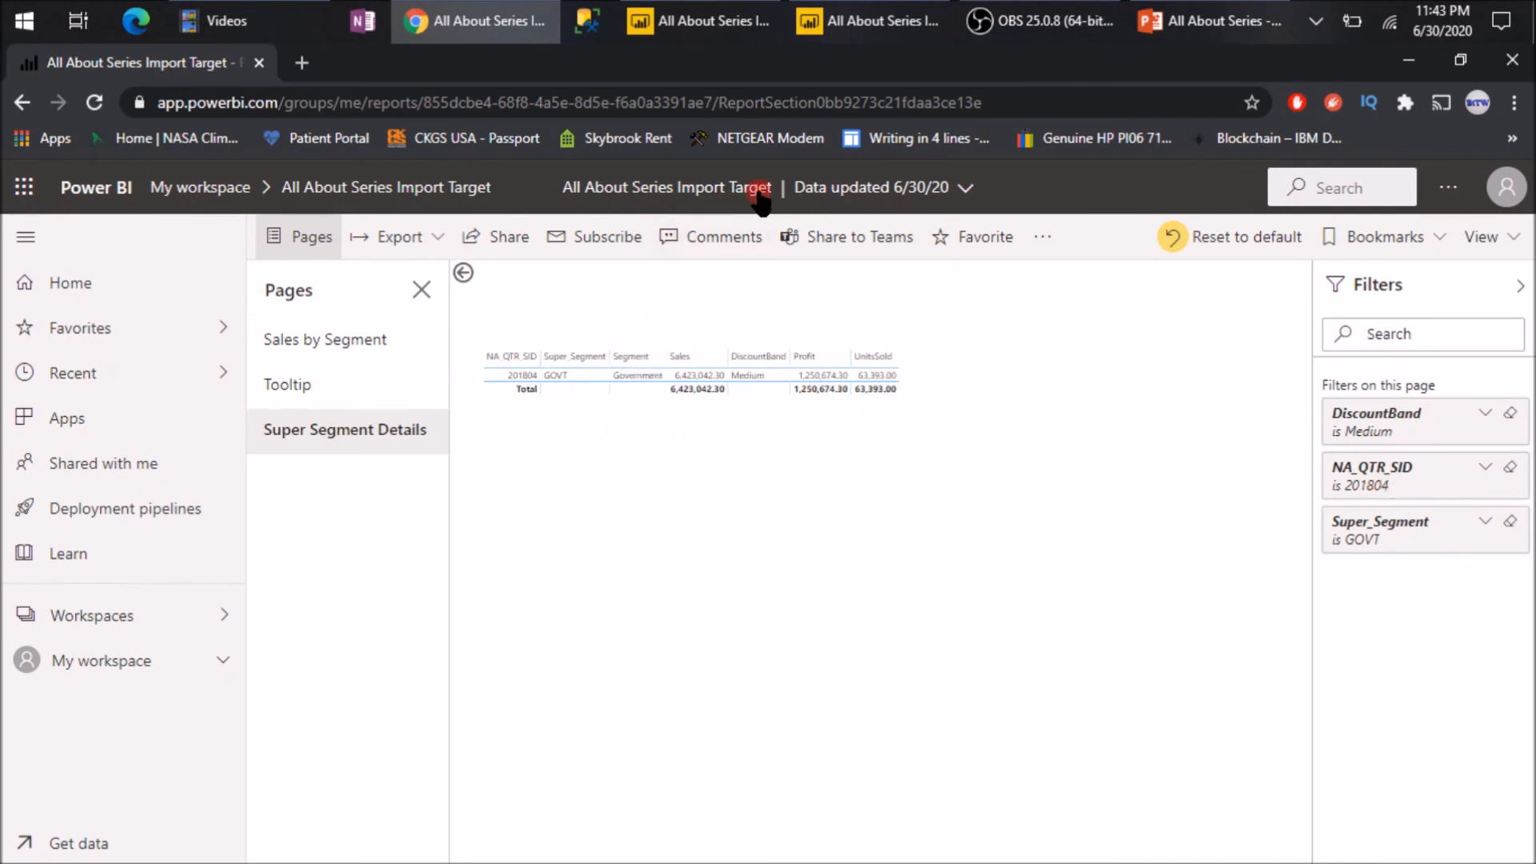
# Return to My workspace and reopen the All About Series Import report at the Super Segment Summary page.
pyautogui.click(190, 192)
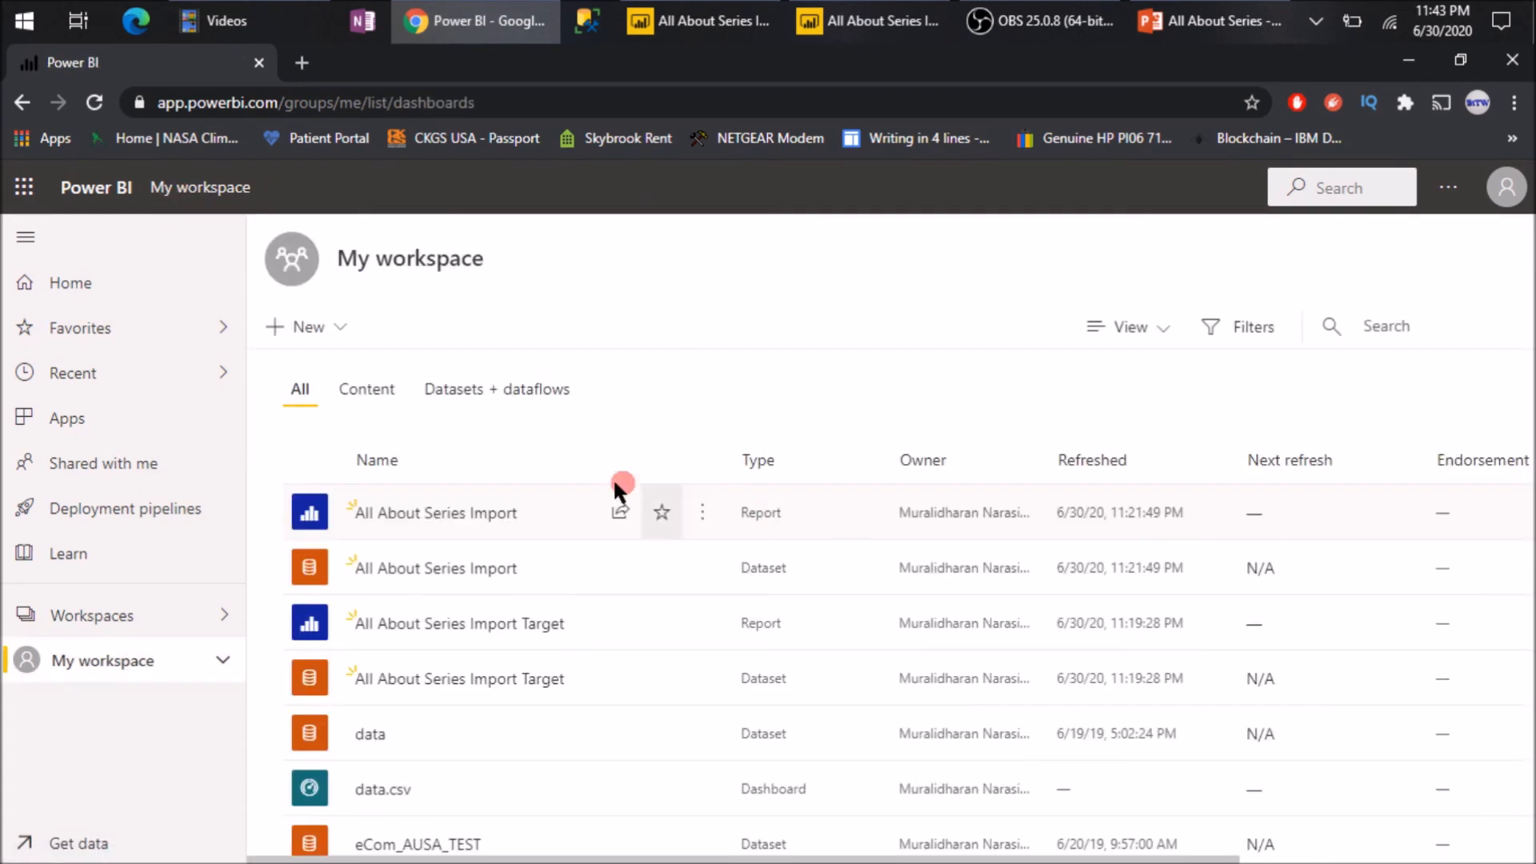
pyautogui.click(454, 516)
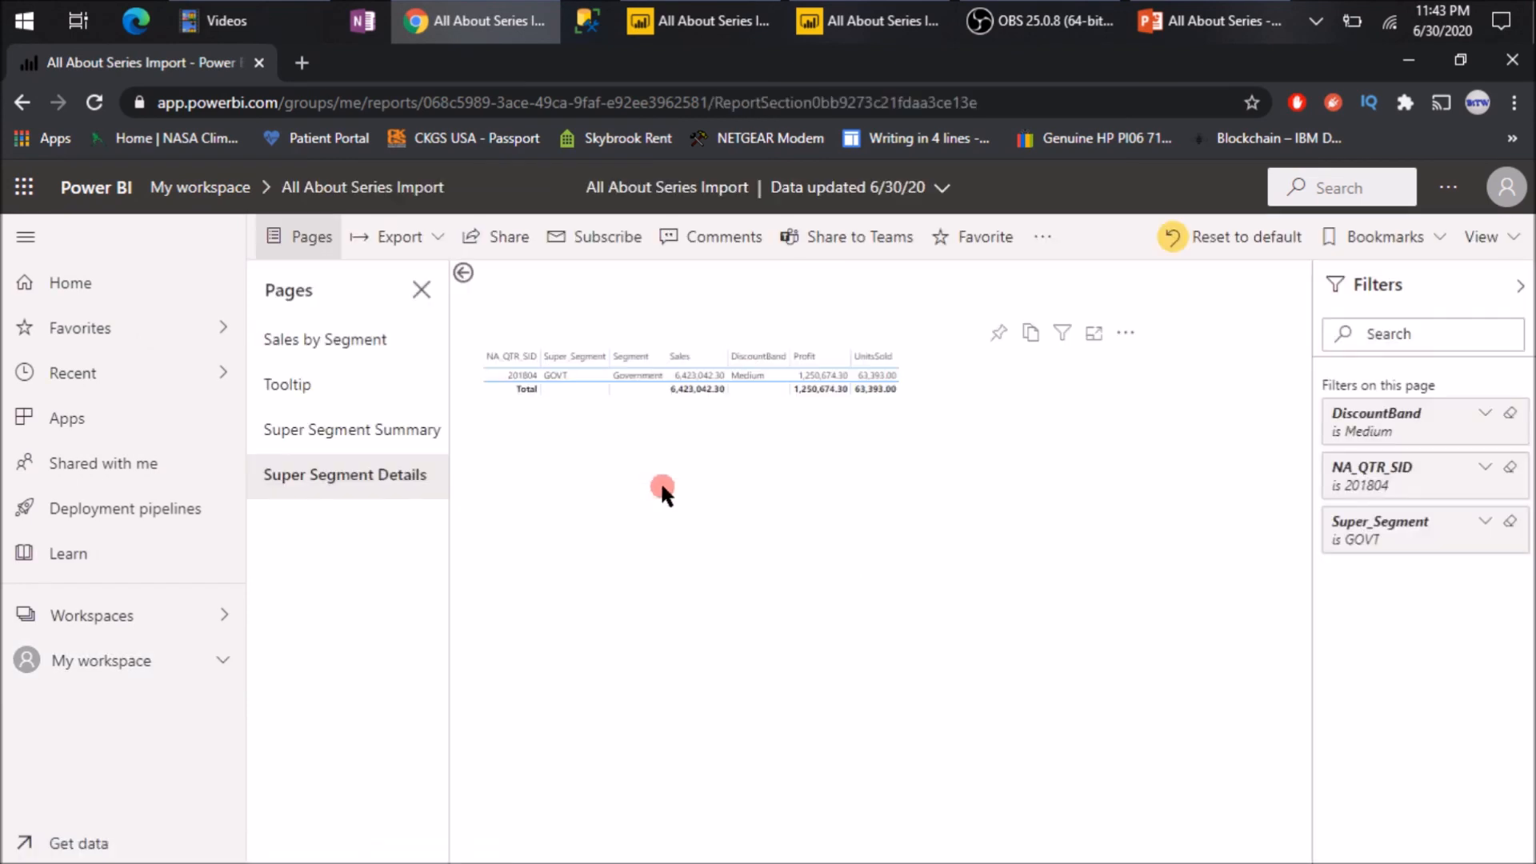
pyautogui.click(367, 436)
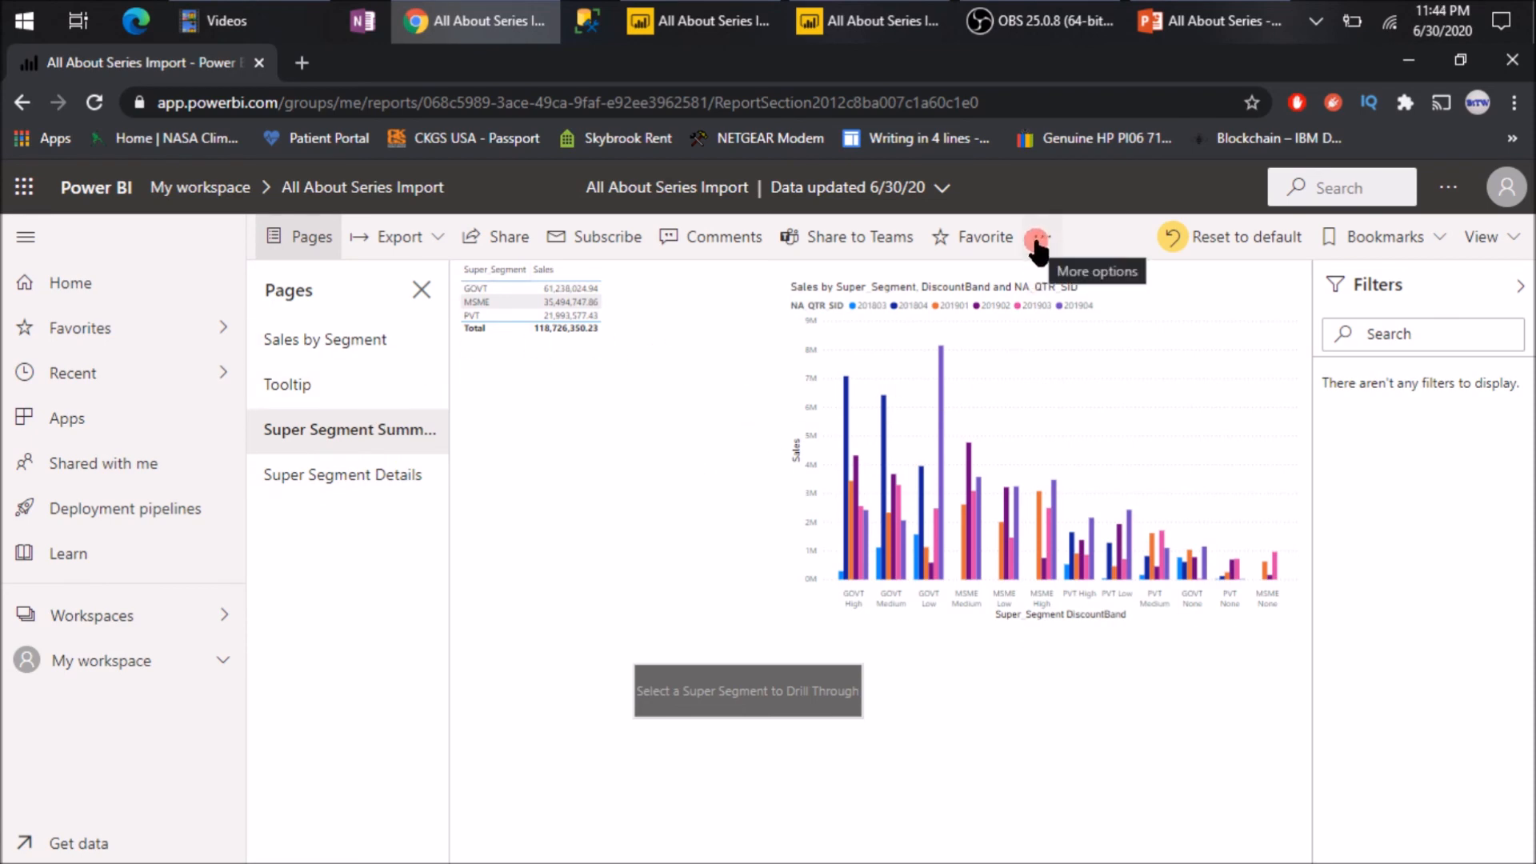
# Select the chart's GOVT High 201804 column, drill through with the page's drill-through button, and go back to the summary page.
pyautogui.click(847, 455)
pyautogui.click(749, 691)
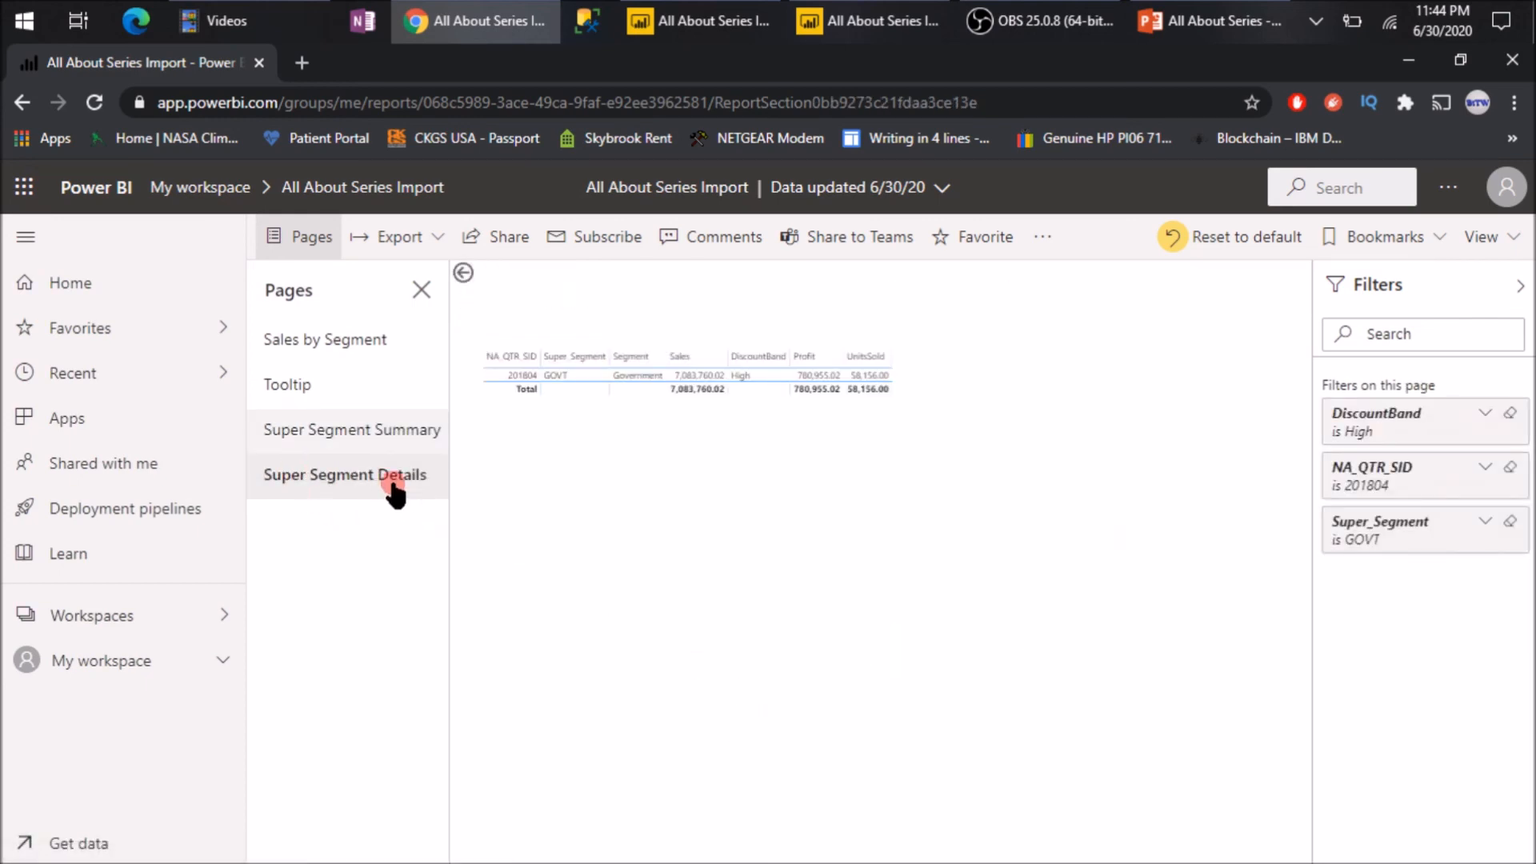
pyautogui.click(463, 273)
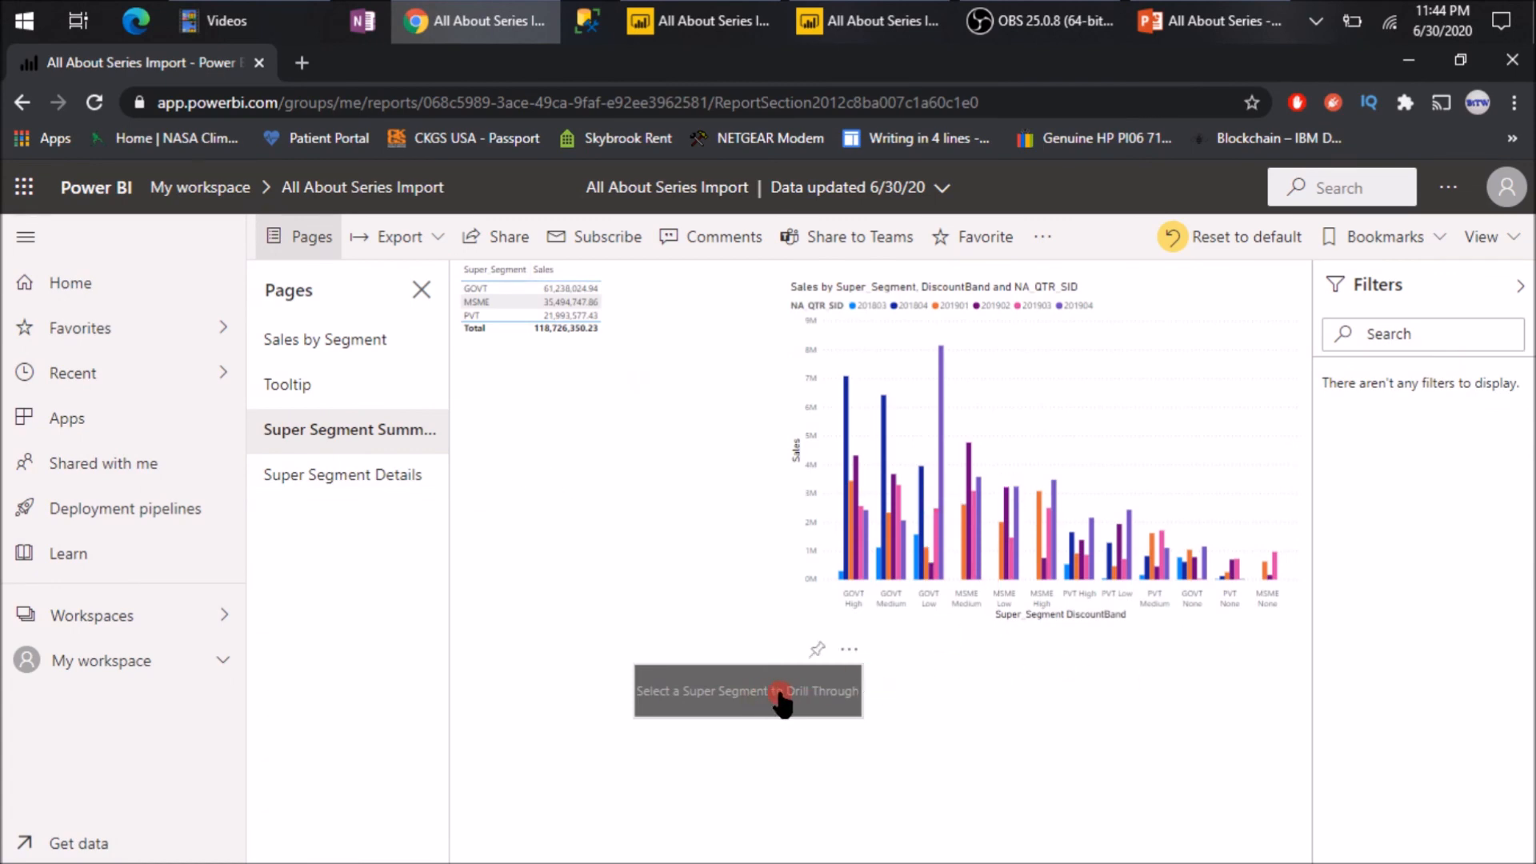
# Switch the report to edit mode and examine the destination options in the drill-through button's action settings.
pyautogui.click(1043, 237)
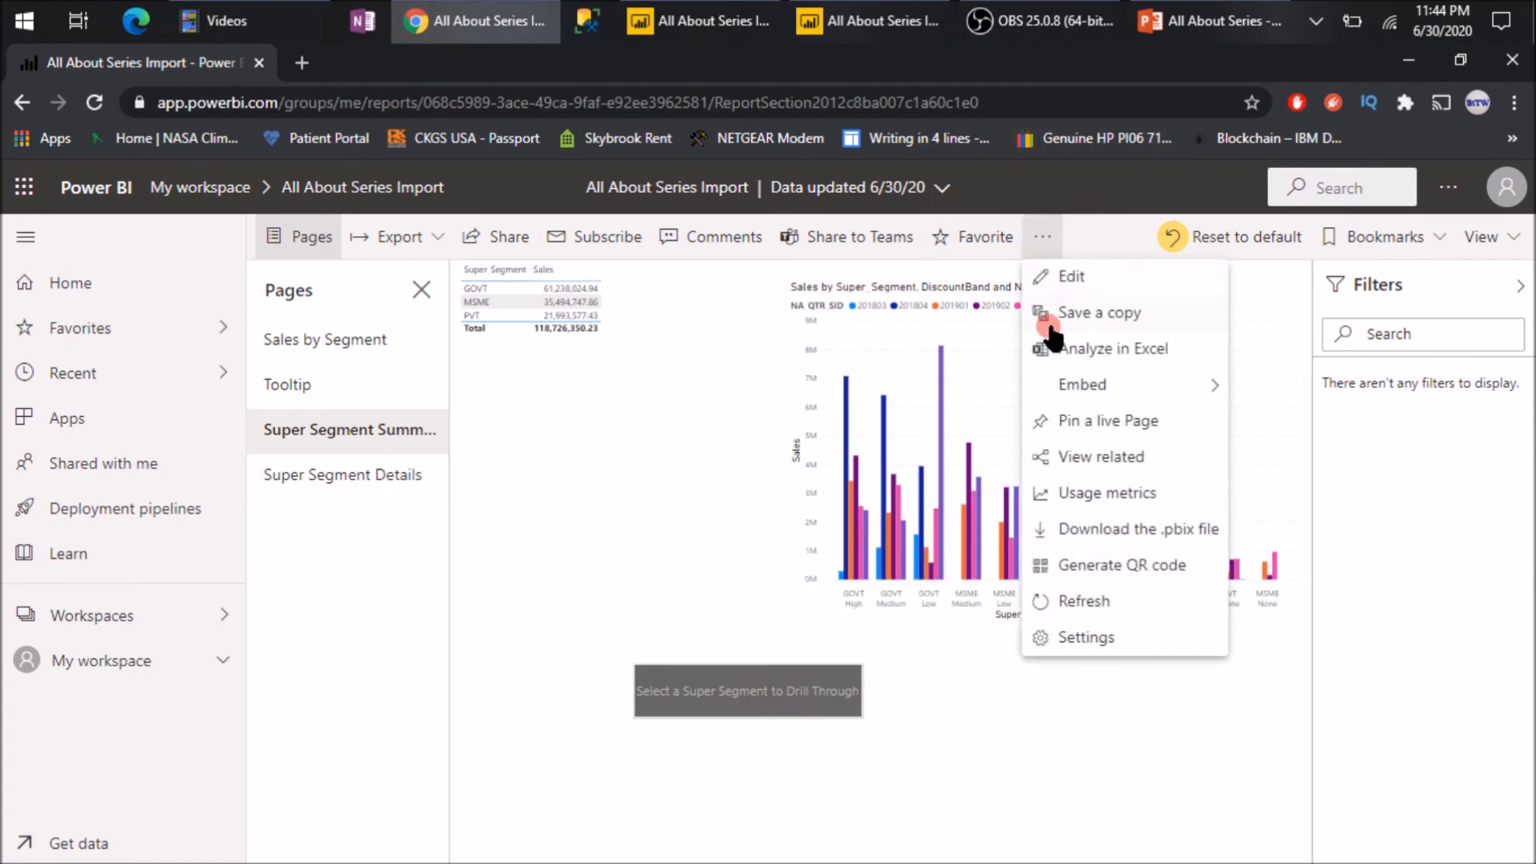
pyautogui.click(1072, 276)
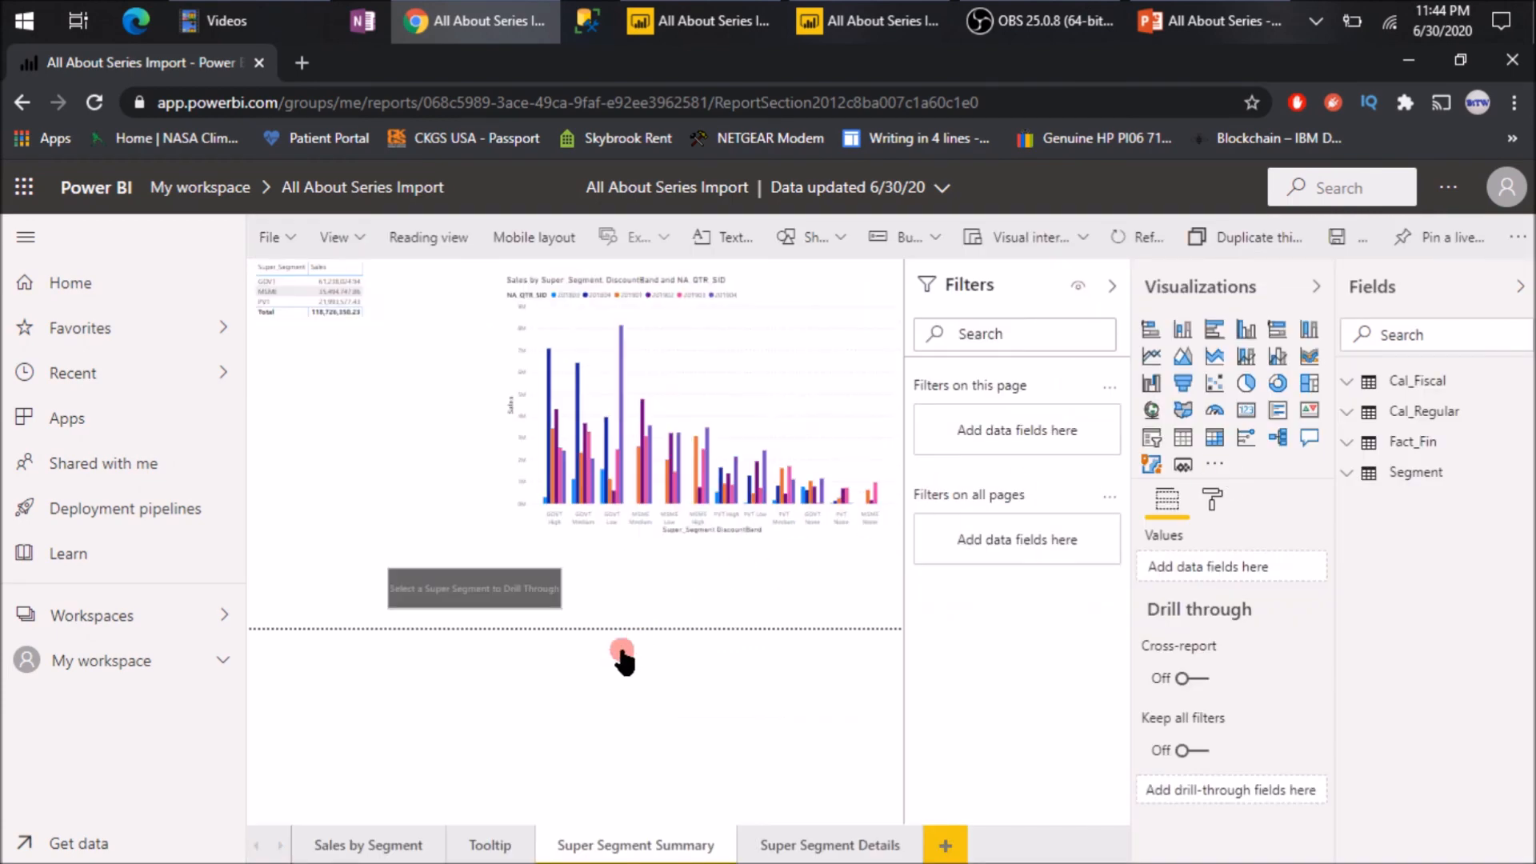
pyautogui.click(472, 592)
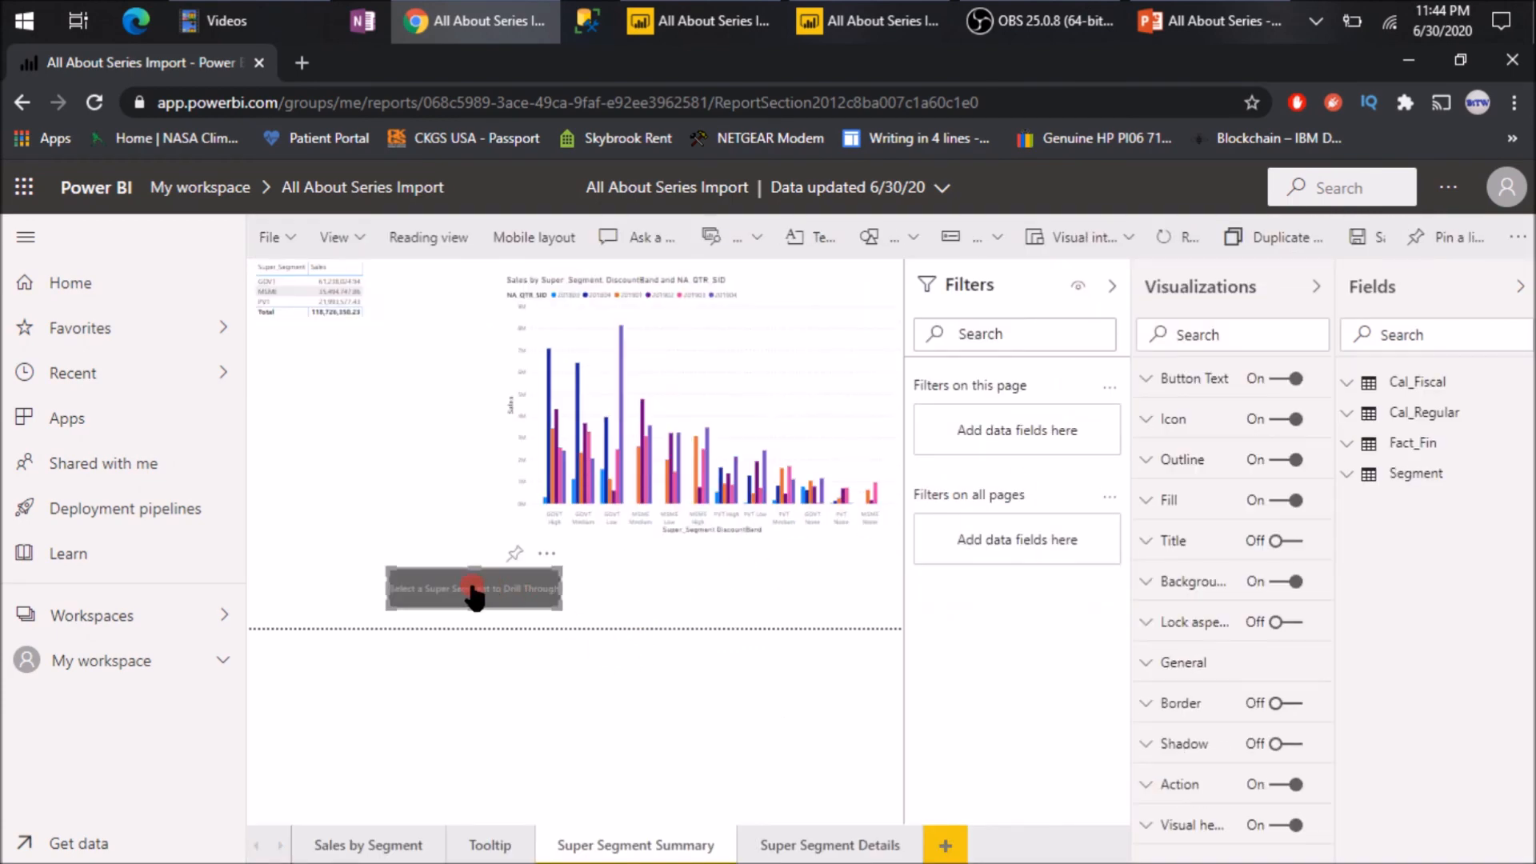
pyautogui.click(1150, 780)
pyautogui.scroll(-3, 1232, 640)
pyautogui.scroll(-1, 1232, 644)
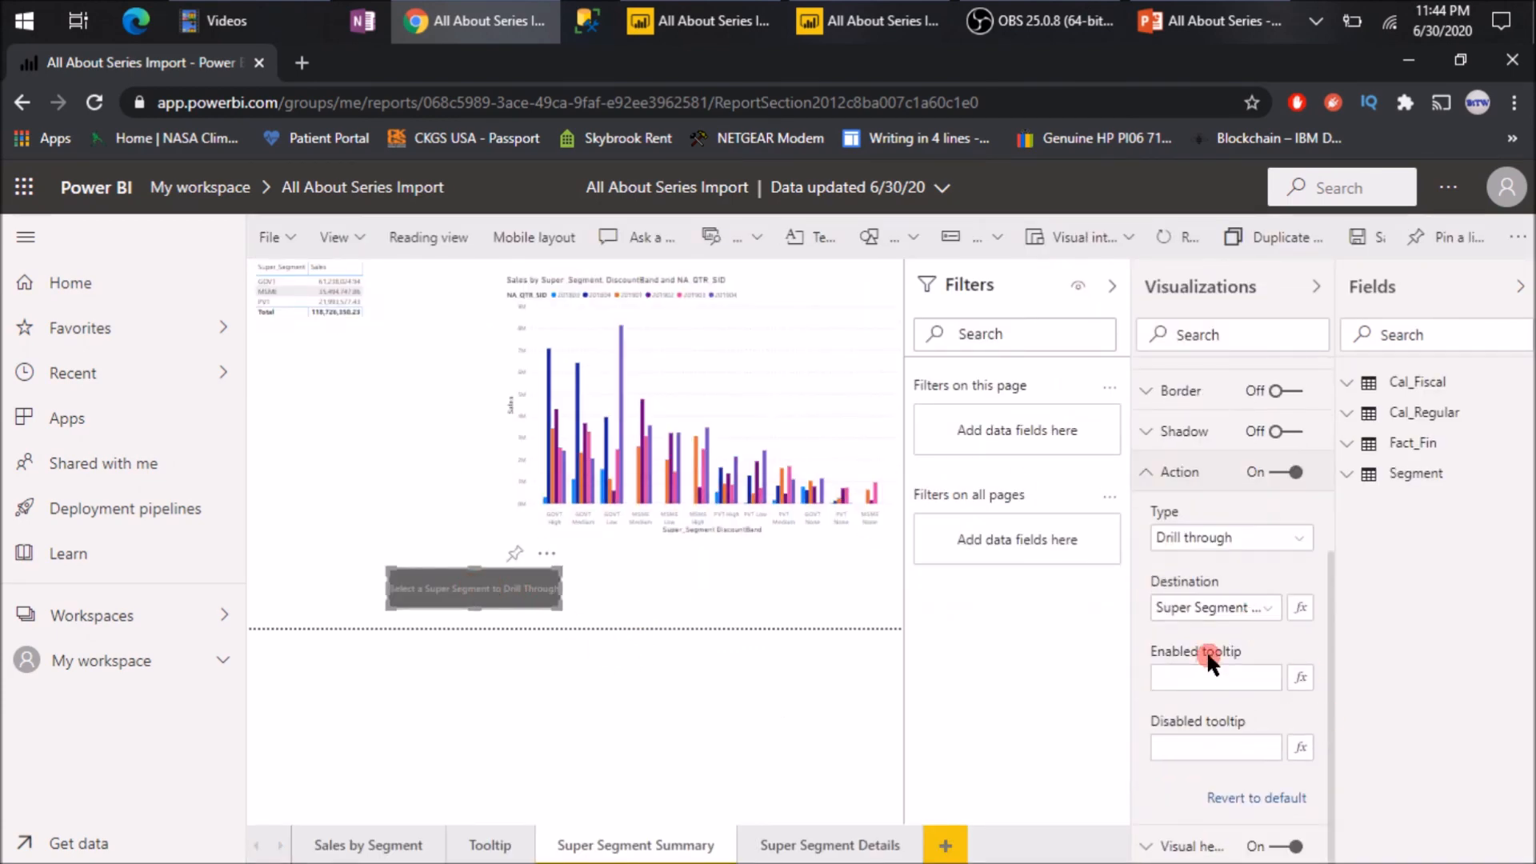
pyautogui.click(1268, 616)
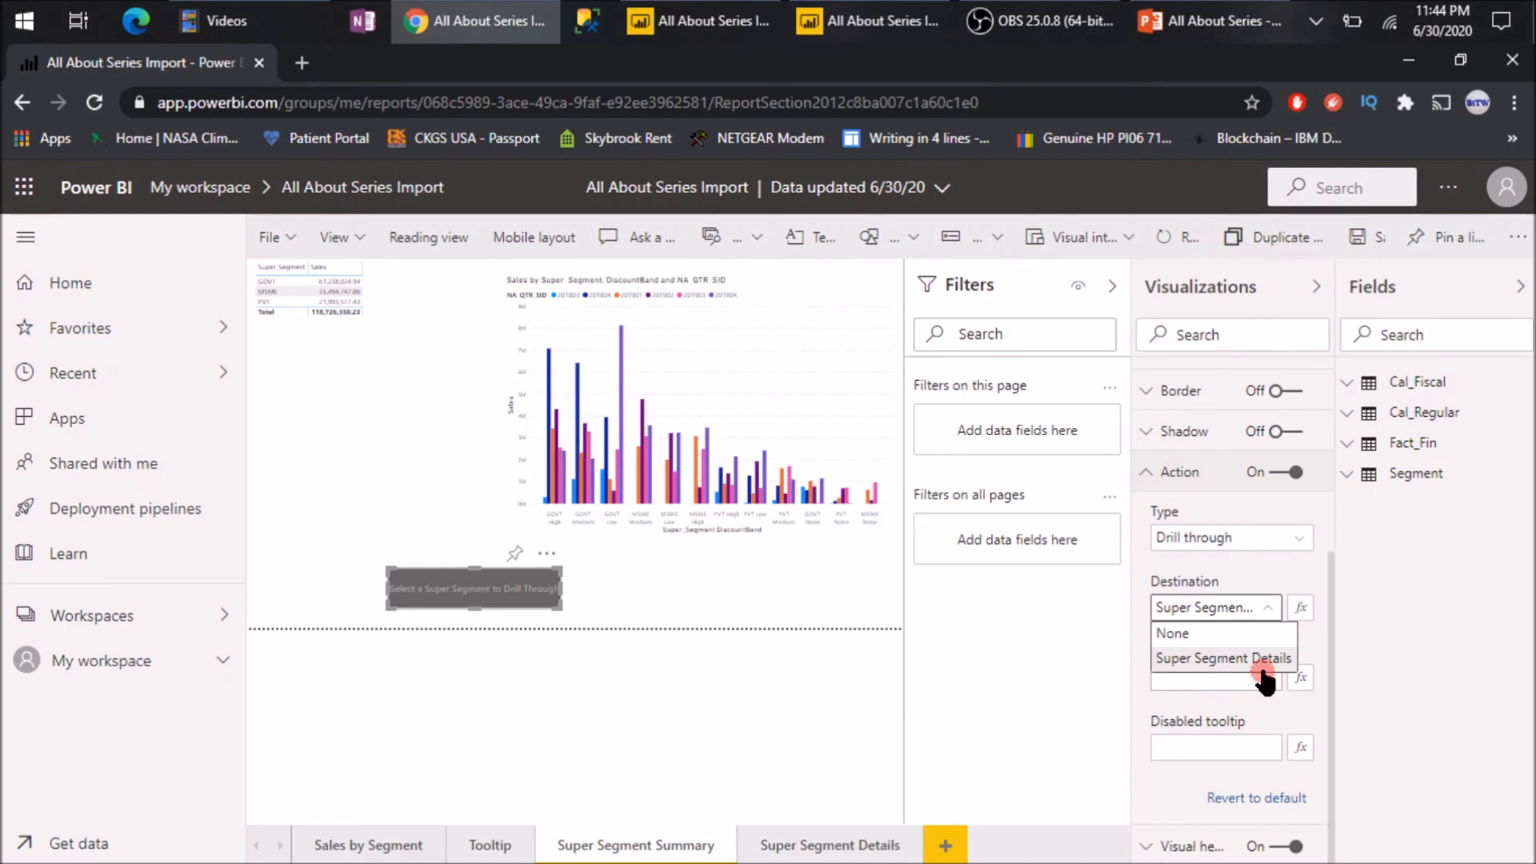
pyautogui.click(1313, 632)
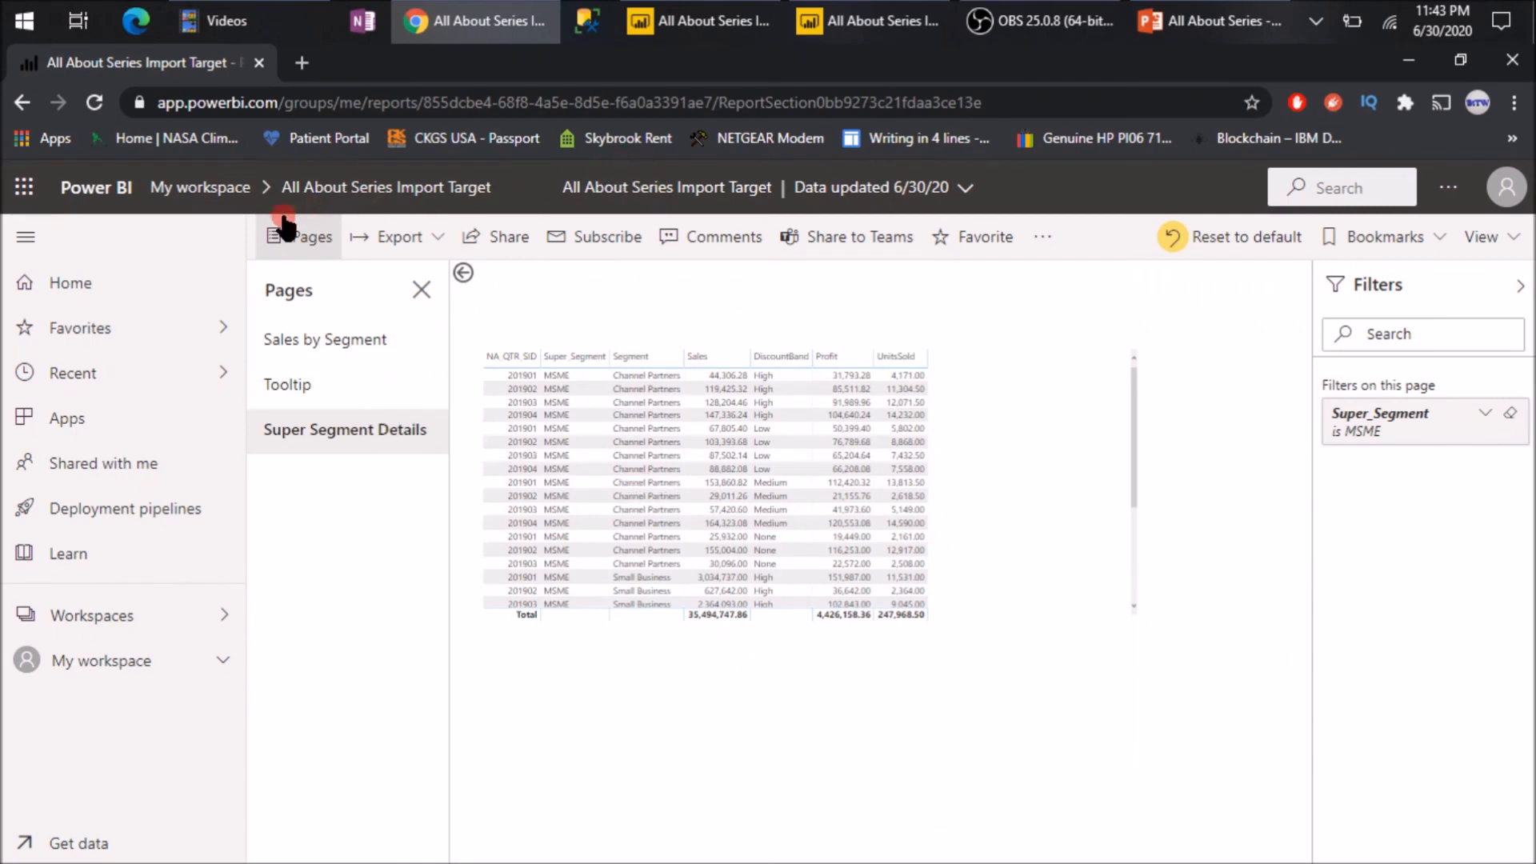
# Reopen All About Series Import from My workspace and drill through from the GOVT Medium 201804 column to Super Segment Details [All About Series Import Target].
pyautogui.click(209, 187)
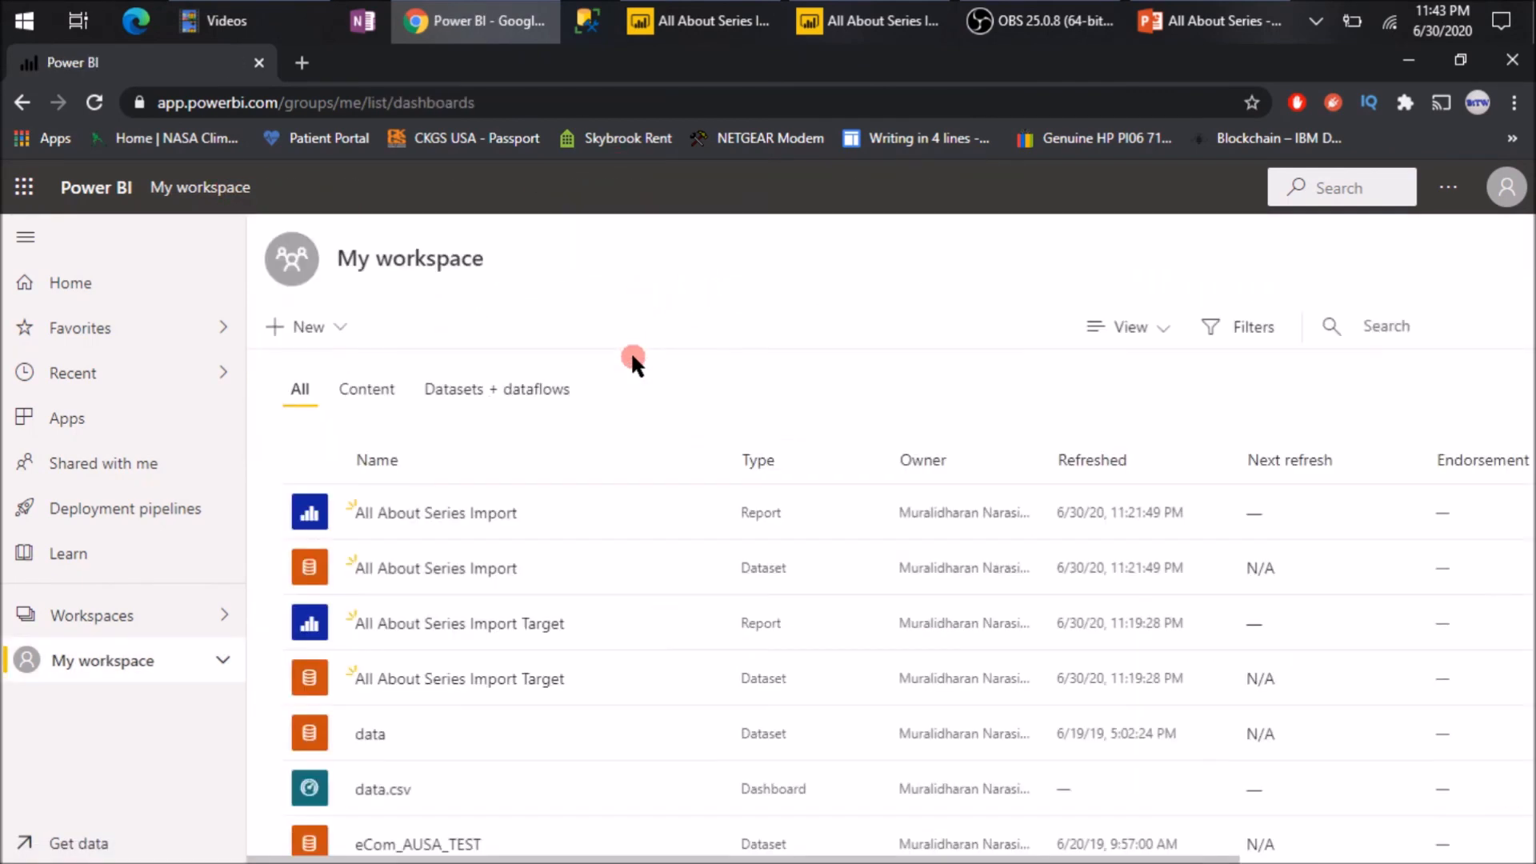
pyautogui.click(499, 516)
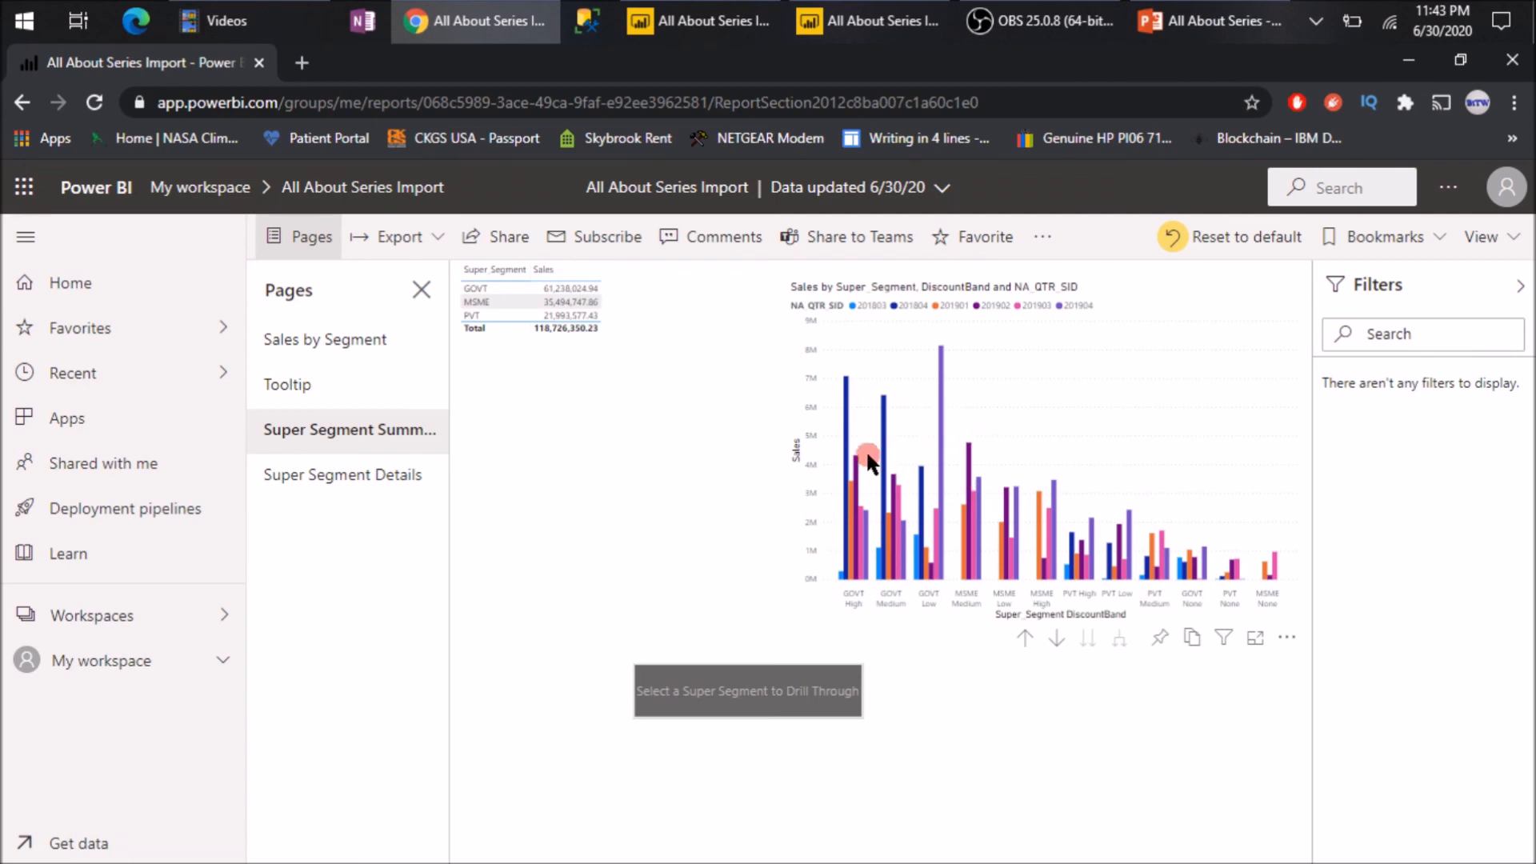
pyautogui.moveTo(884, 435)
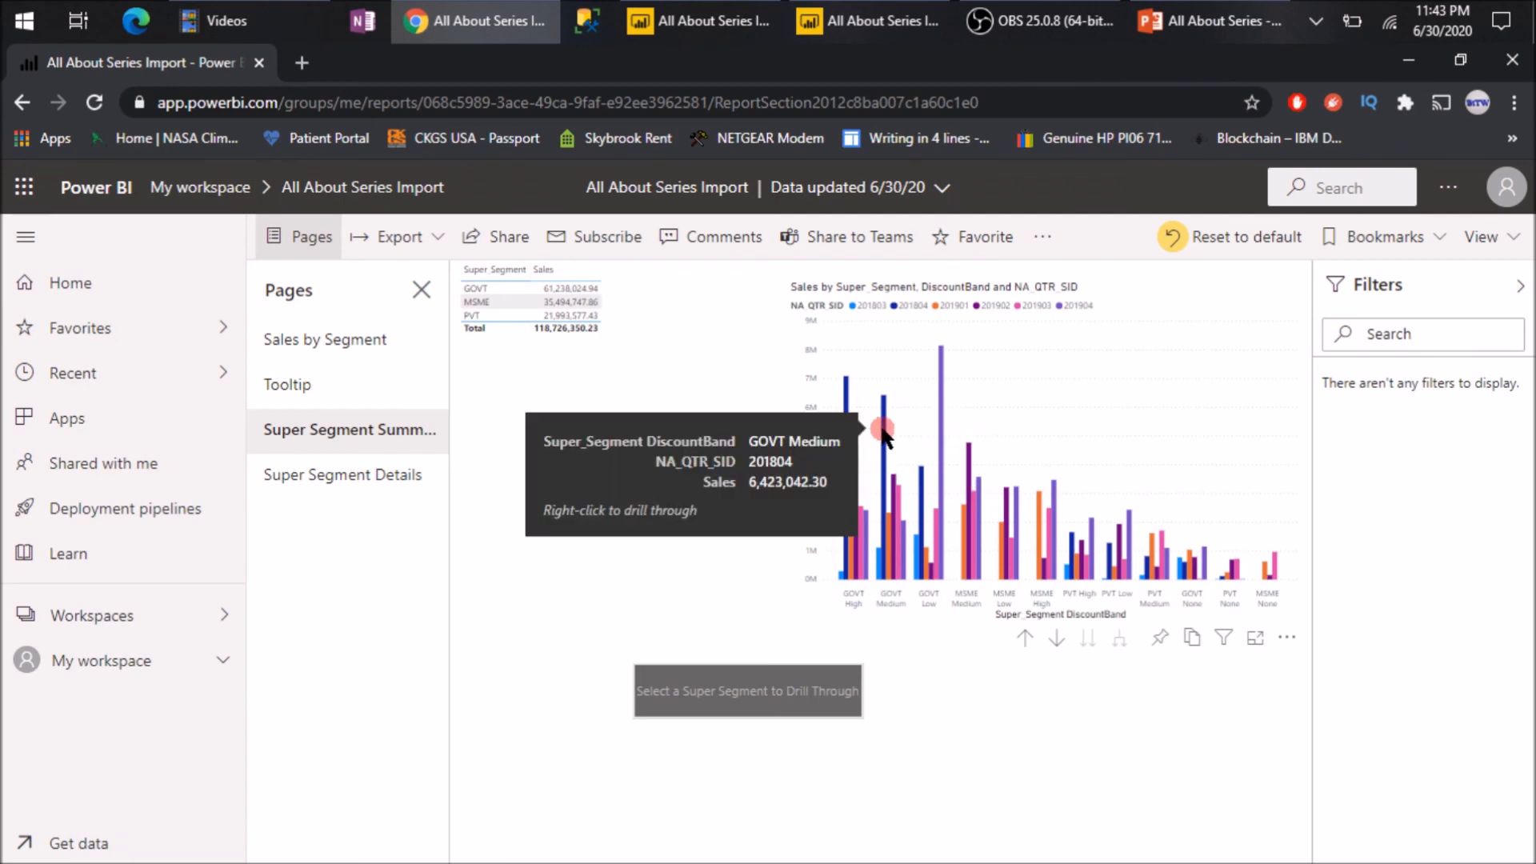
pyautogui.click(883, 434)
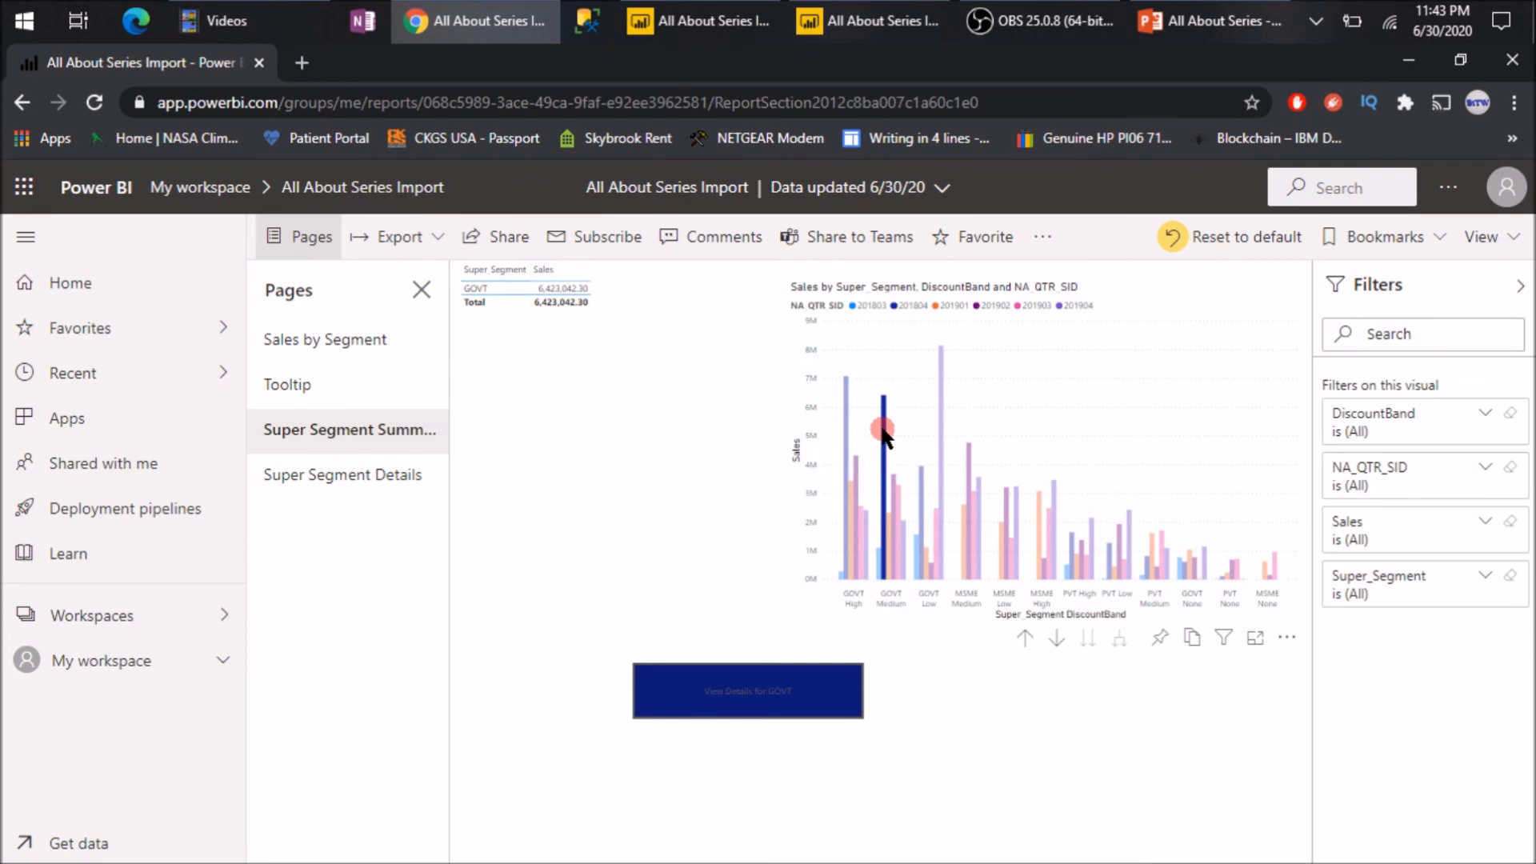
pyautogui.moveTo(886, 414)
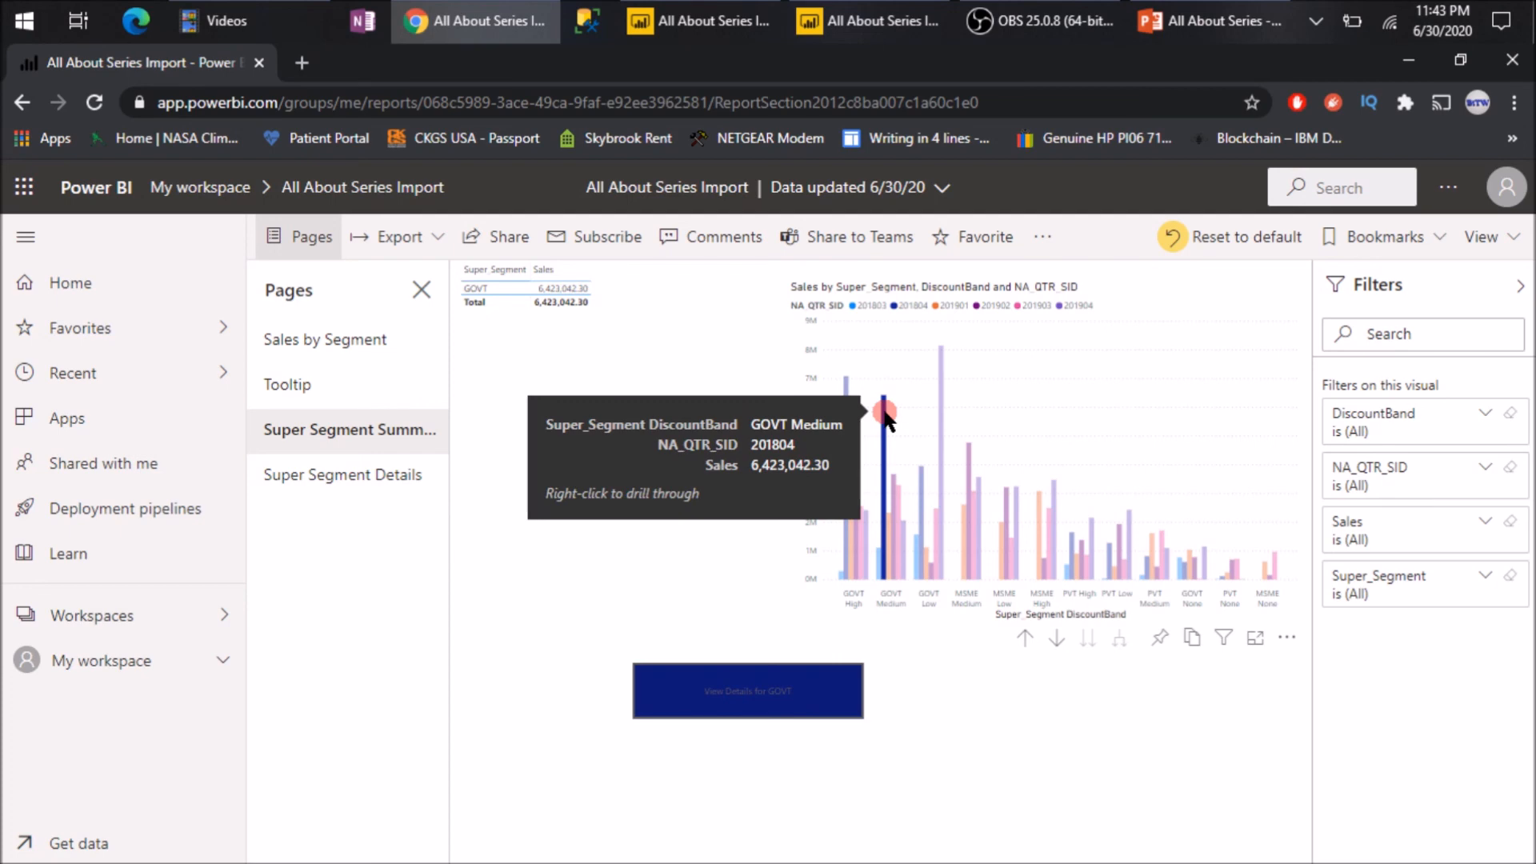
pyautogui.rightClick(885, 414)
pyautogui.moveTo(963, 583)
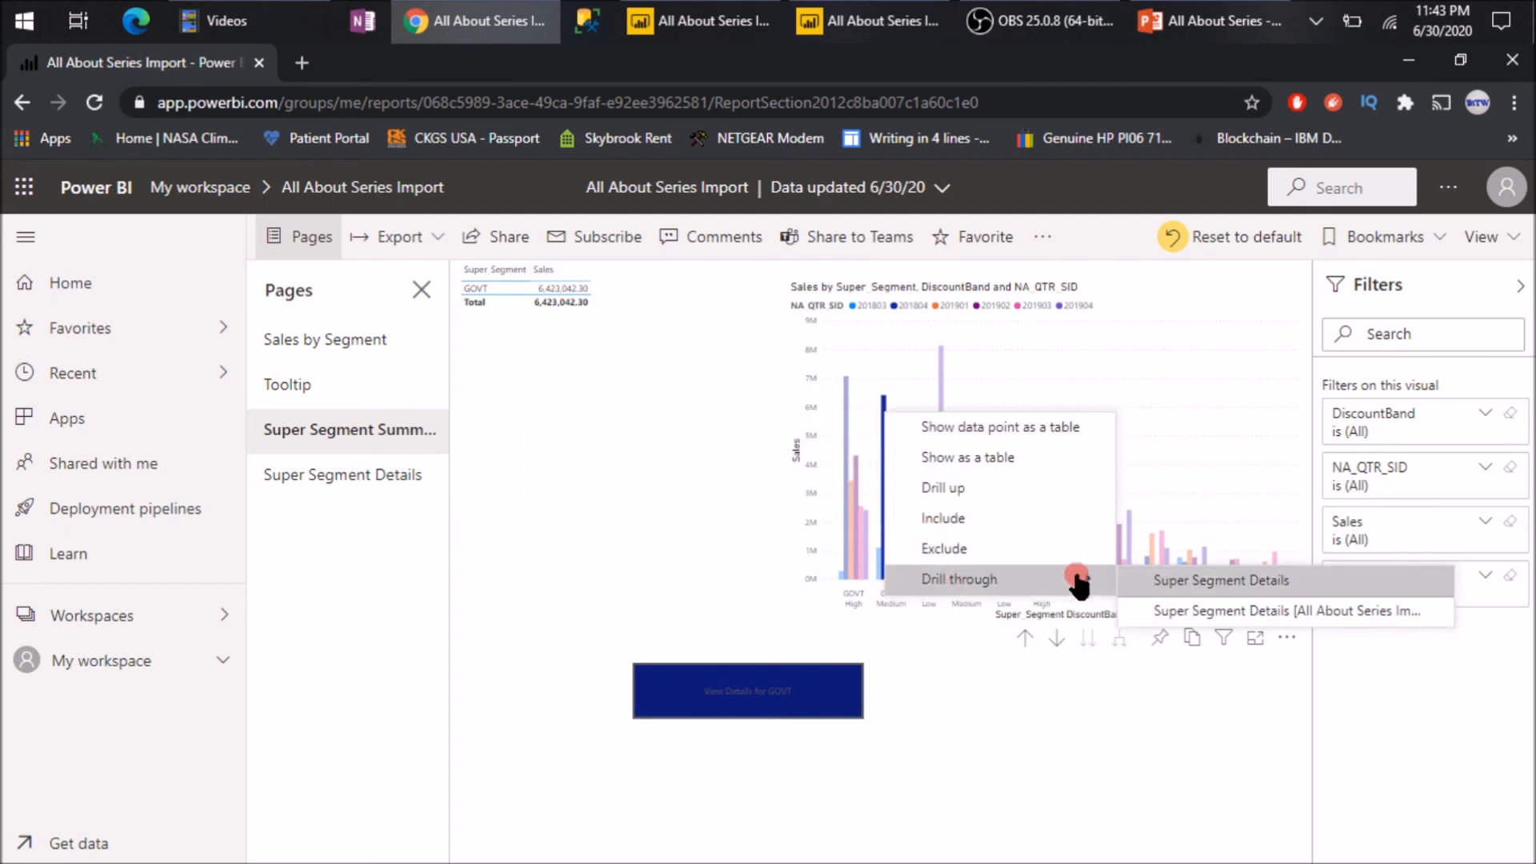
pyautogui.click(1238, 612)
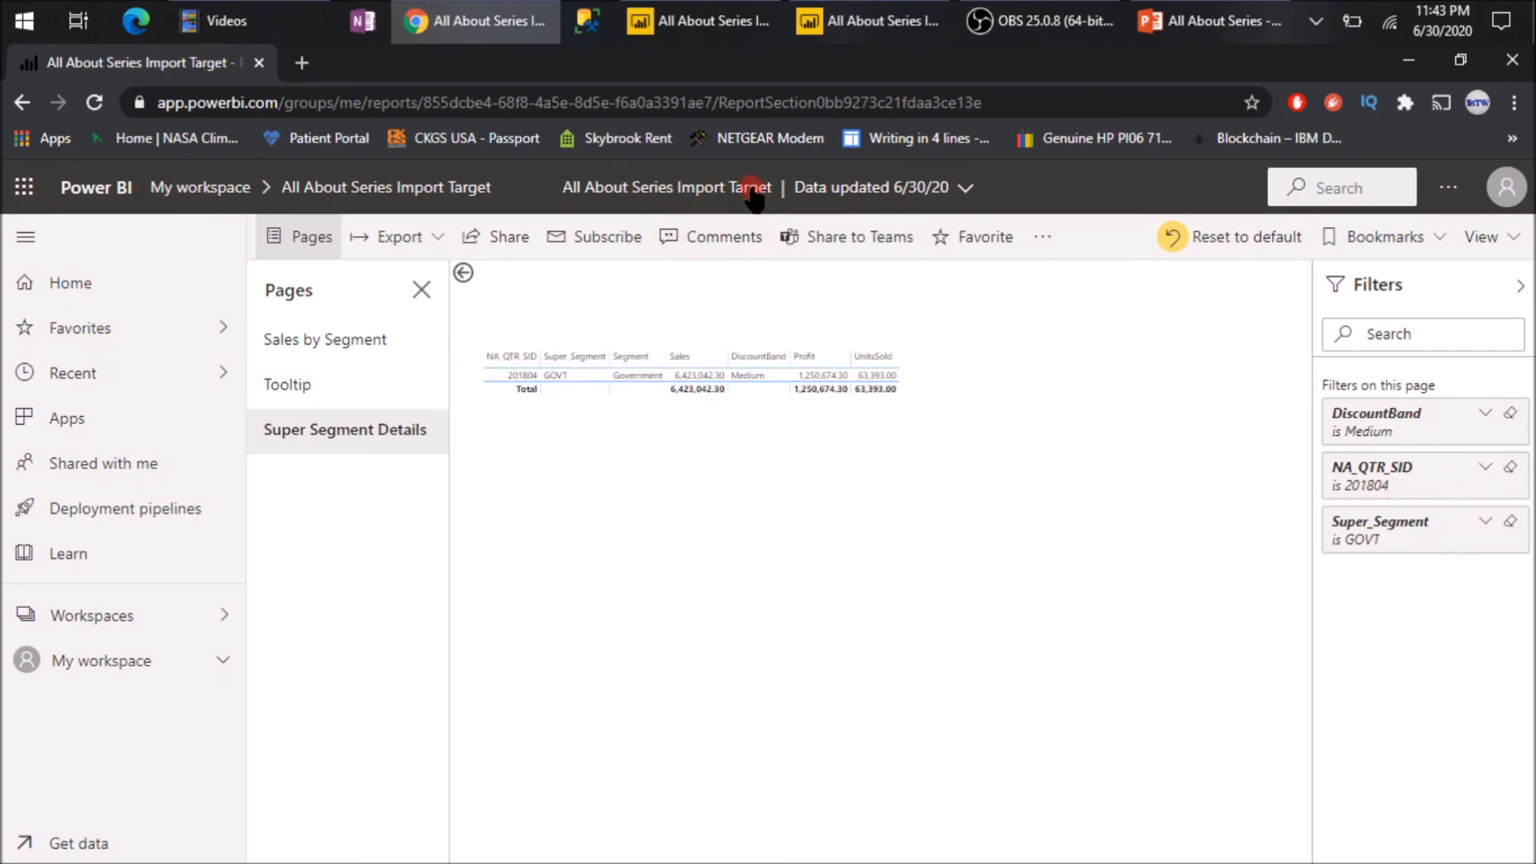
# Go back to My workspace and open All About Series Import at the Super Segment Summary page.
pyautogui.click(200, 187)
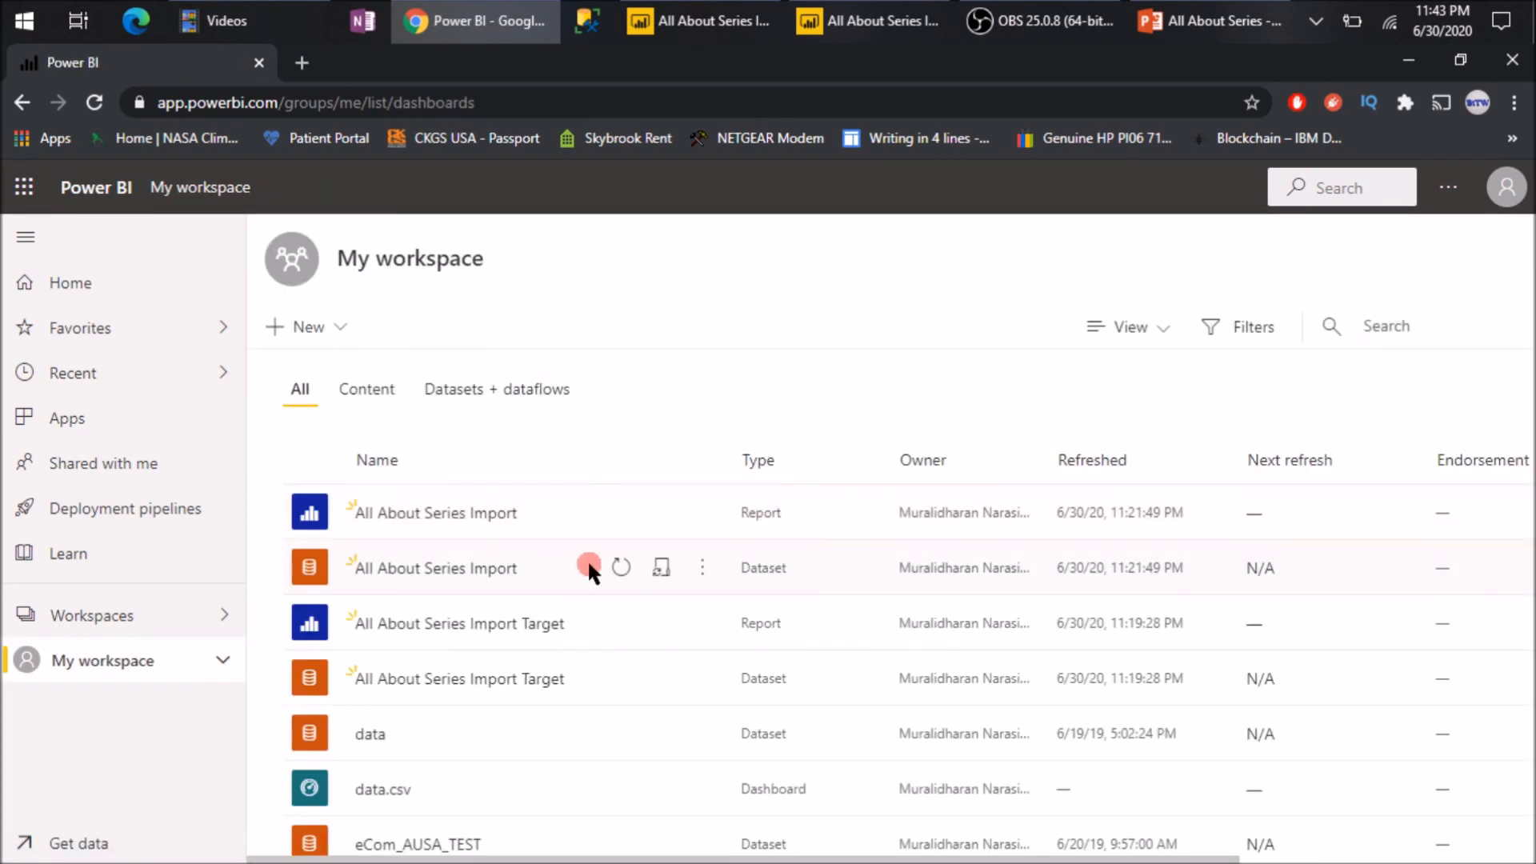
pyautogui.click(417, 512)
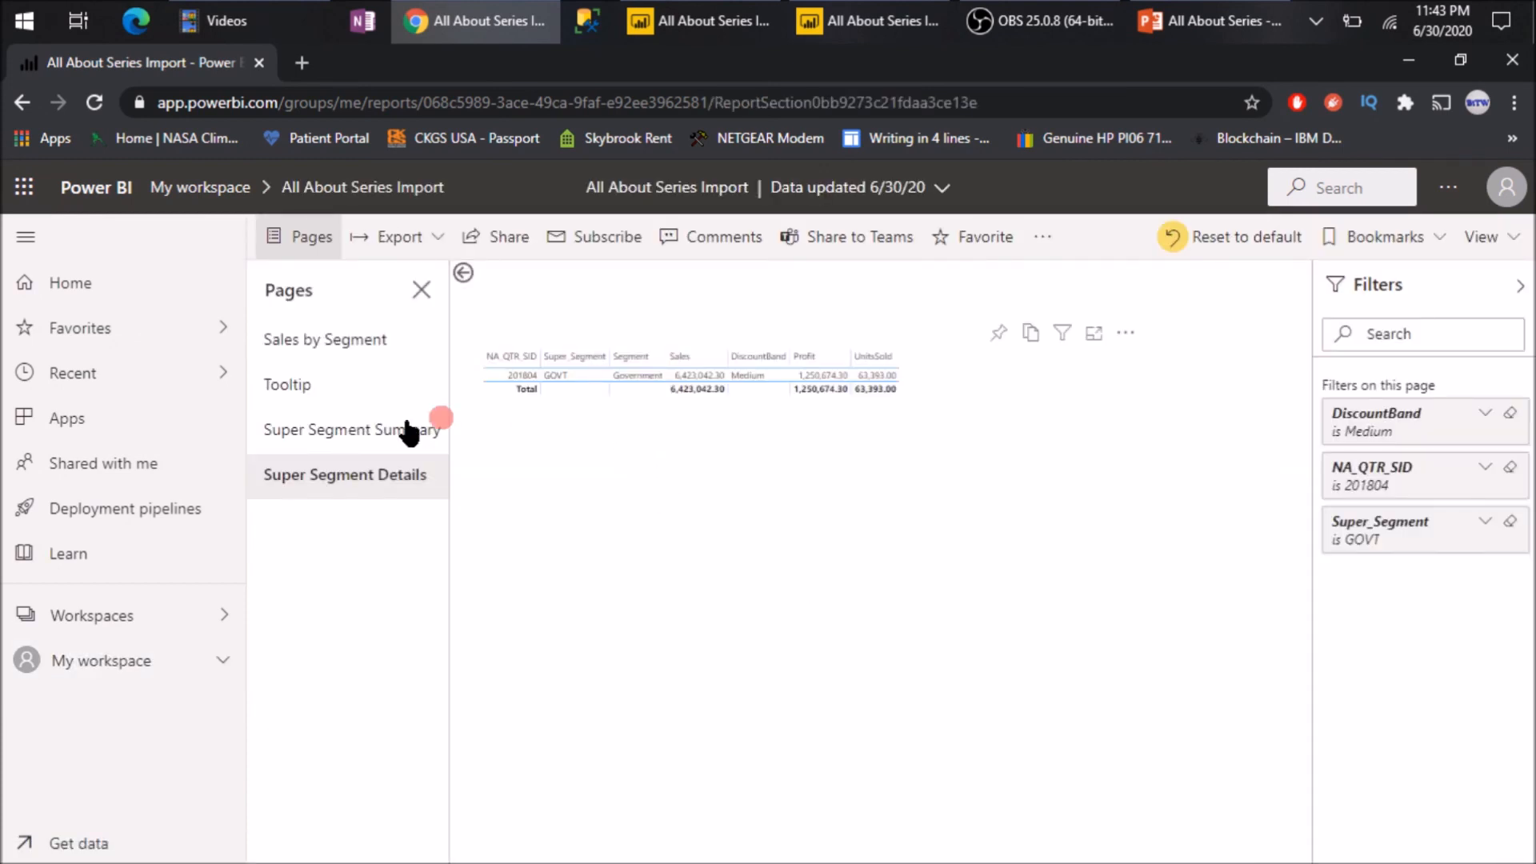
pyautogui.click(363, 441)
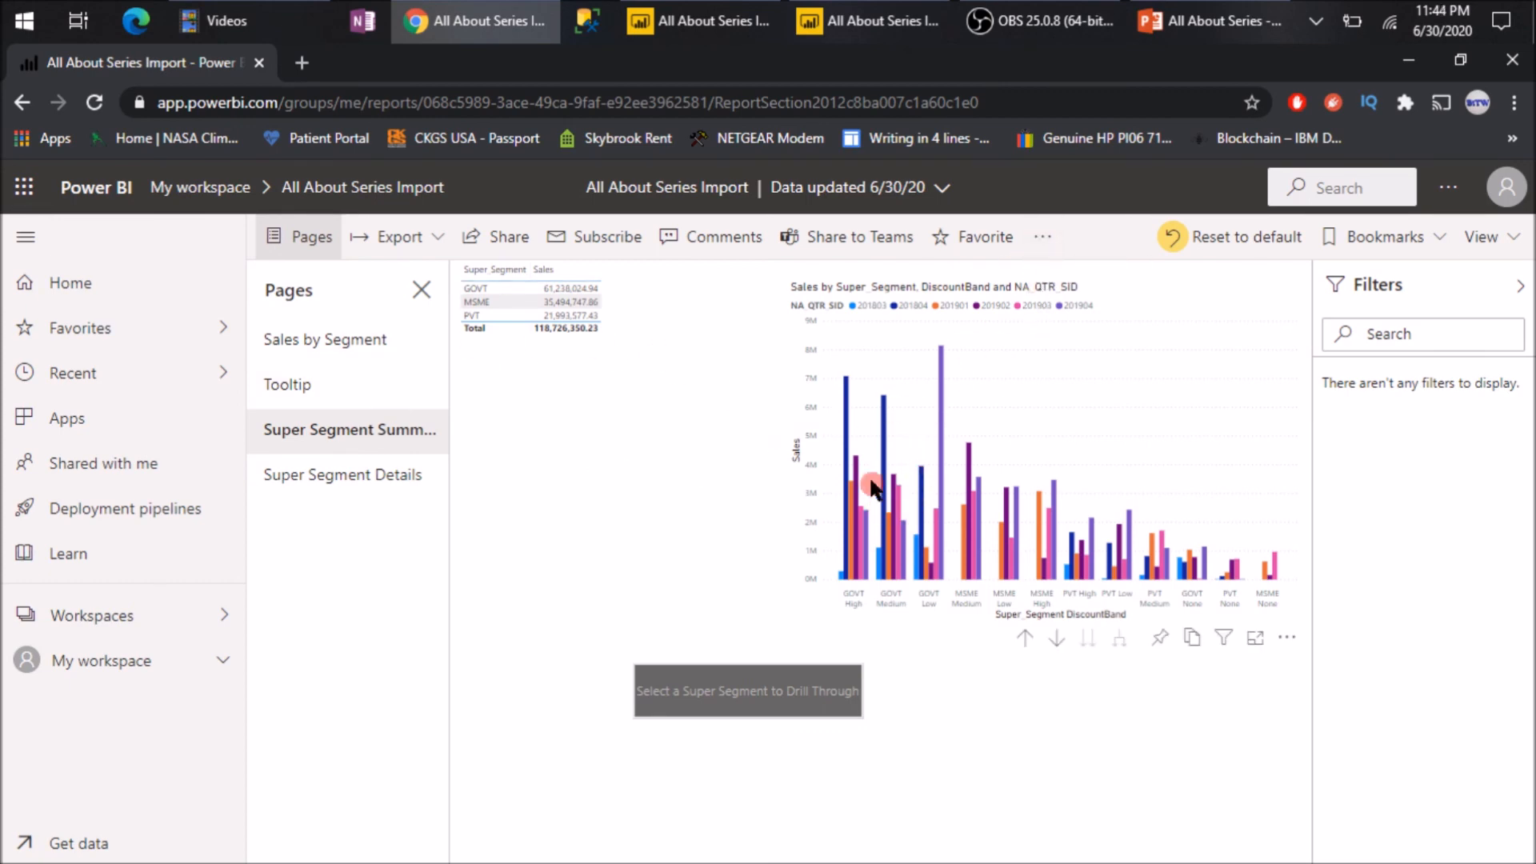
# Test the drill-through button with the GOVT High 201804 column selected, and return to Super Segment Summary.
pyautogui.click(847, 458)
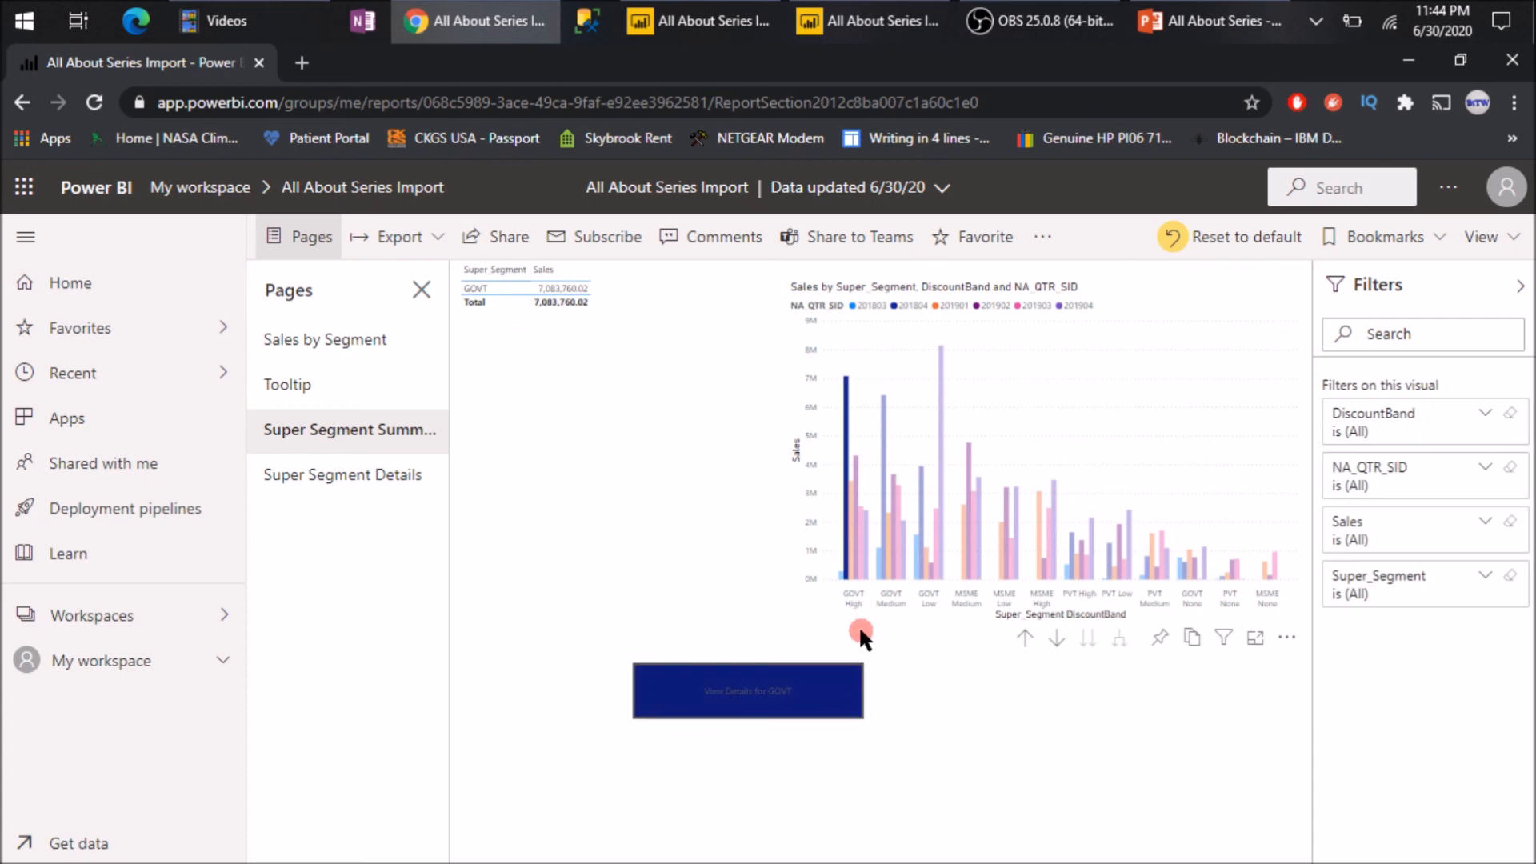
pyautogui.click(750, 697)
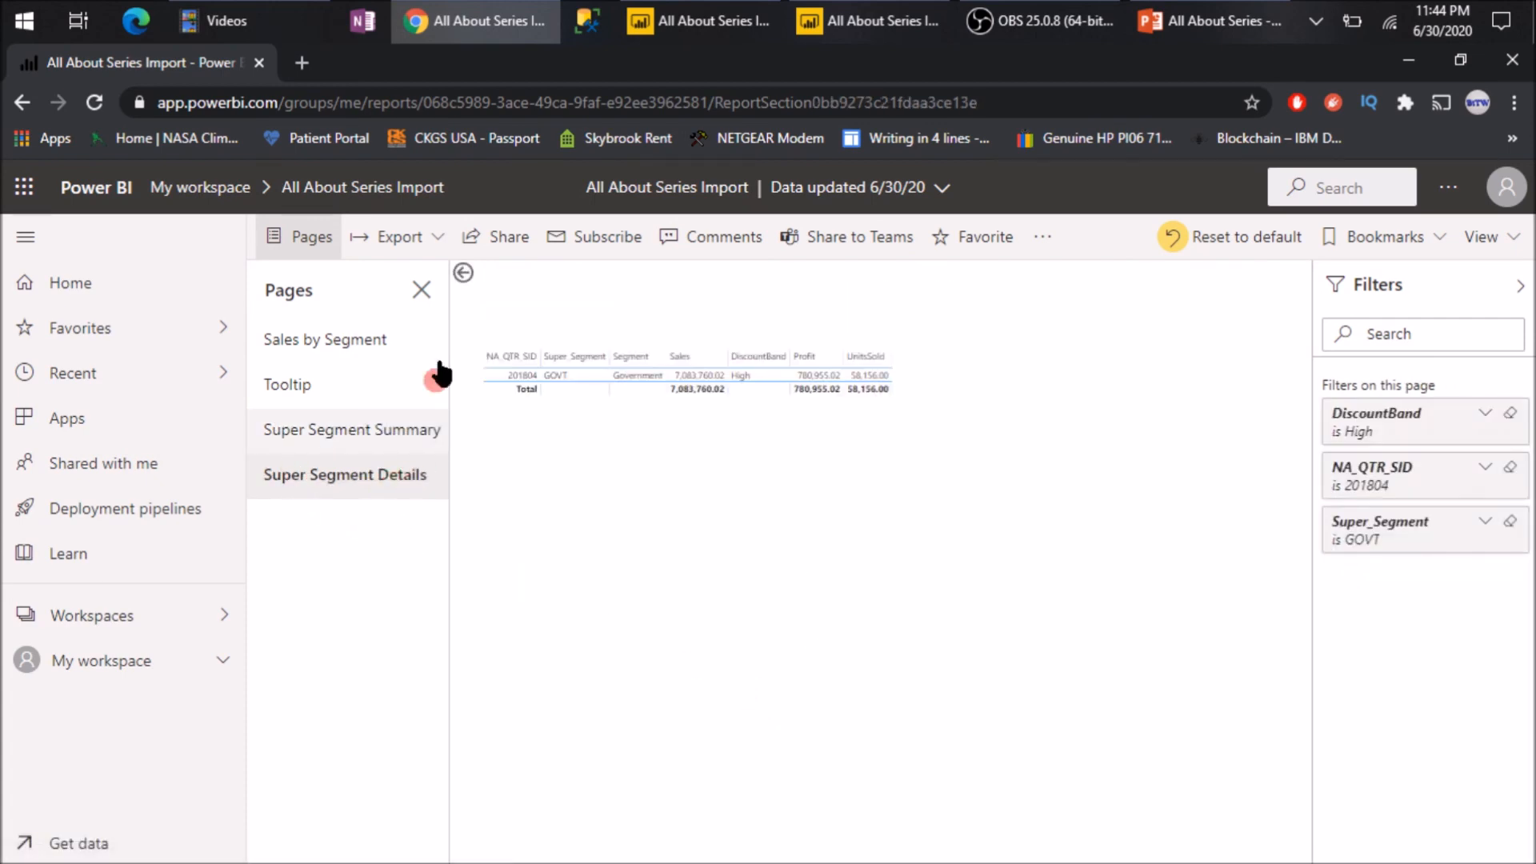
pyautogui.click(464, 272)
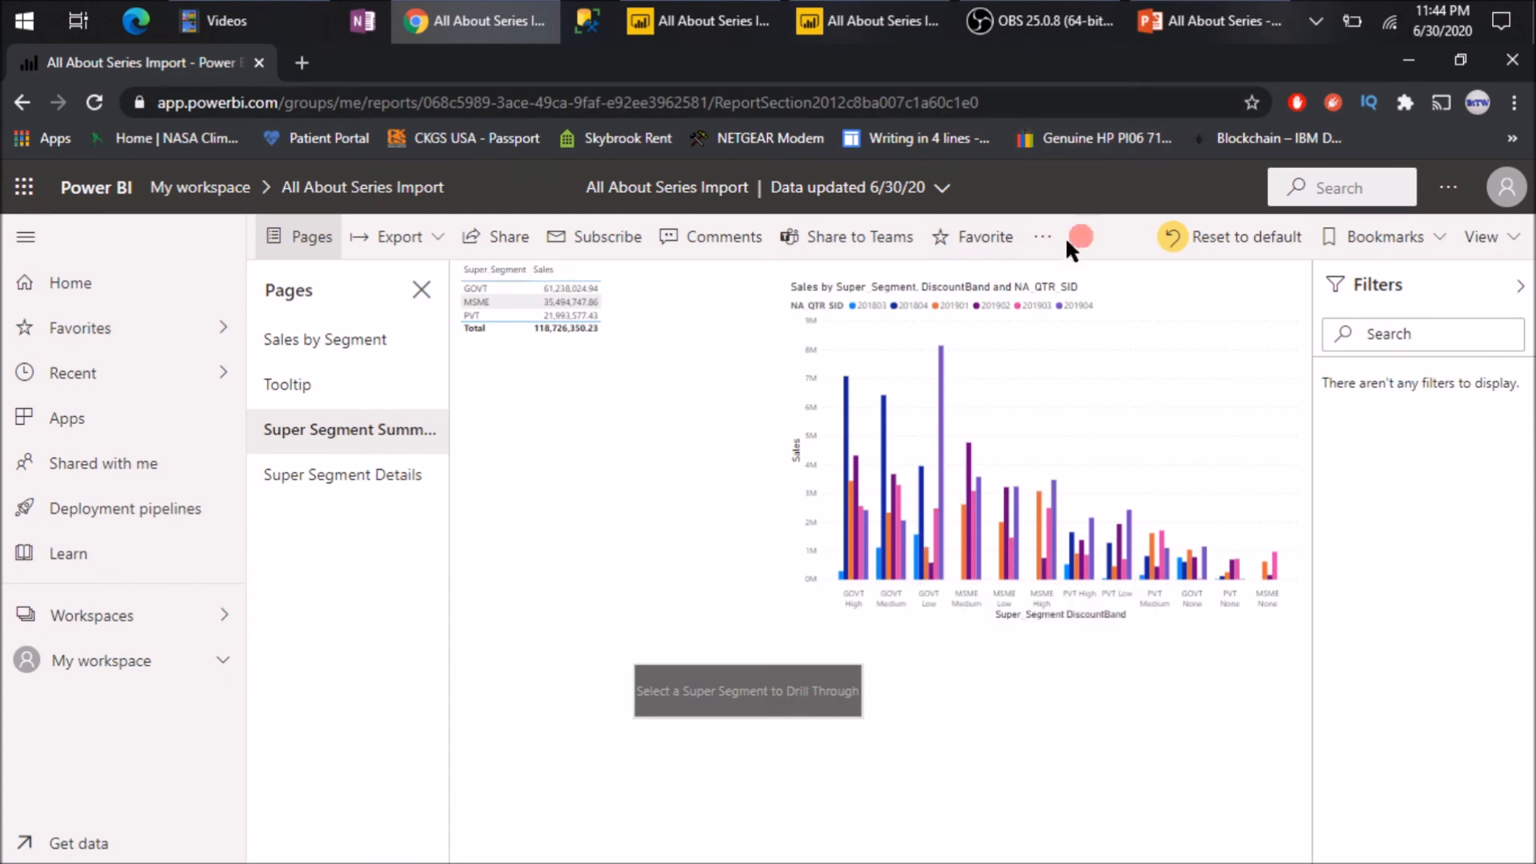
# Open the report for editing and check which destinations the drill-through button's action offers.
pyautogui.click(1042, 237)
pyautogui.click(1072, 277)
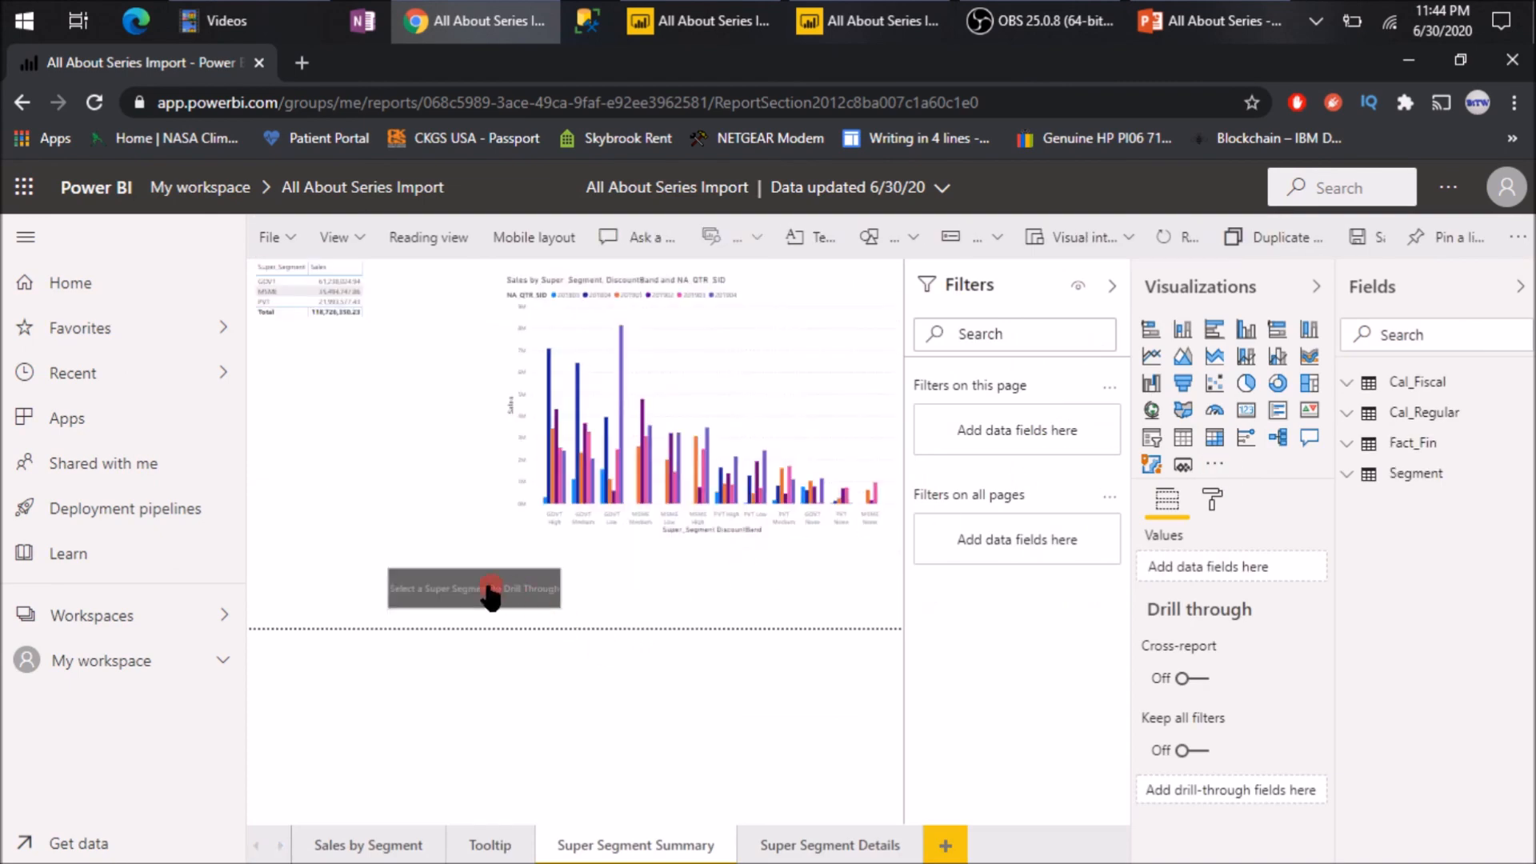
pyautogui.click(490, 596)
pyautogui.click(1149, 780)
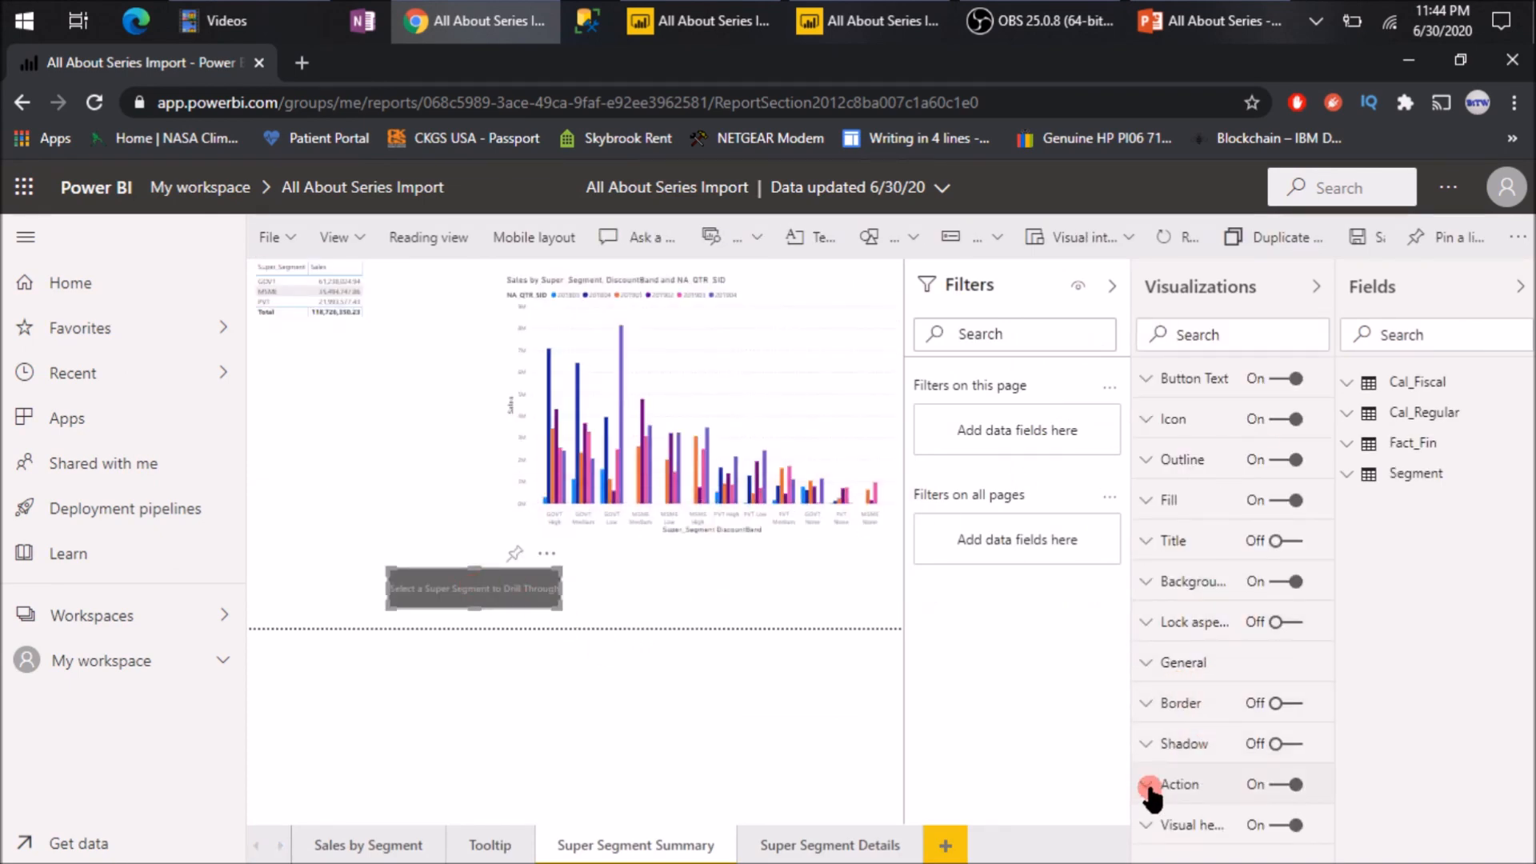
pyautogui.scroll(-4, 1312, 720)
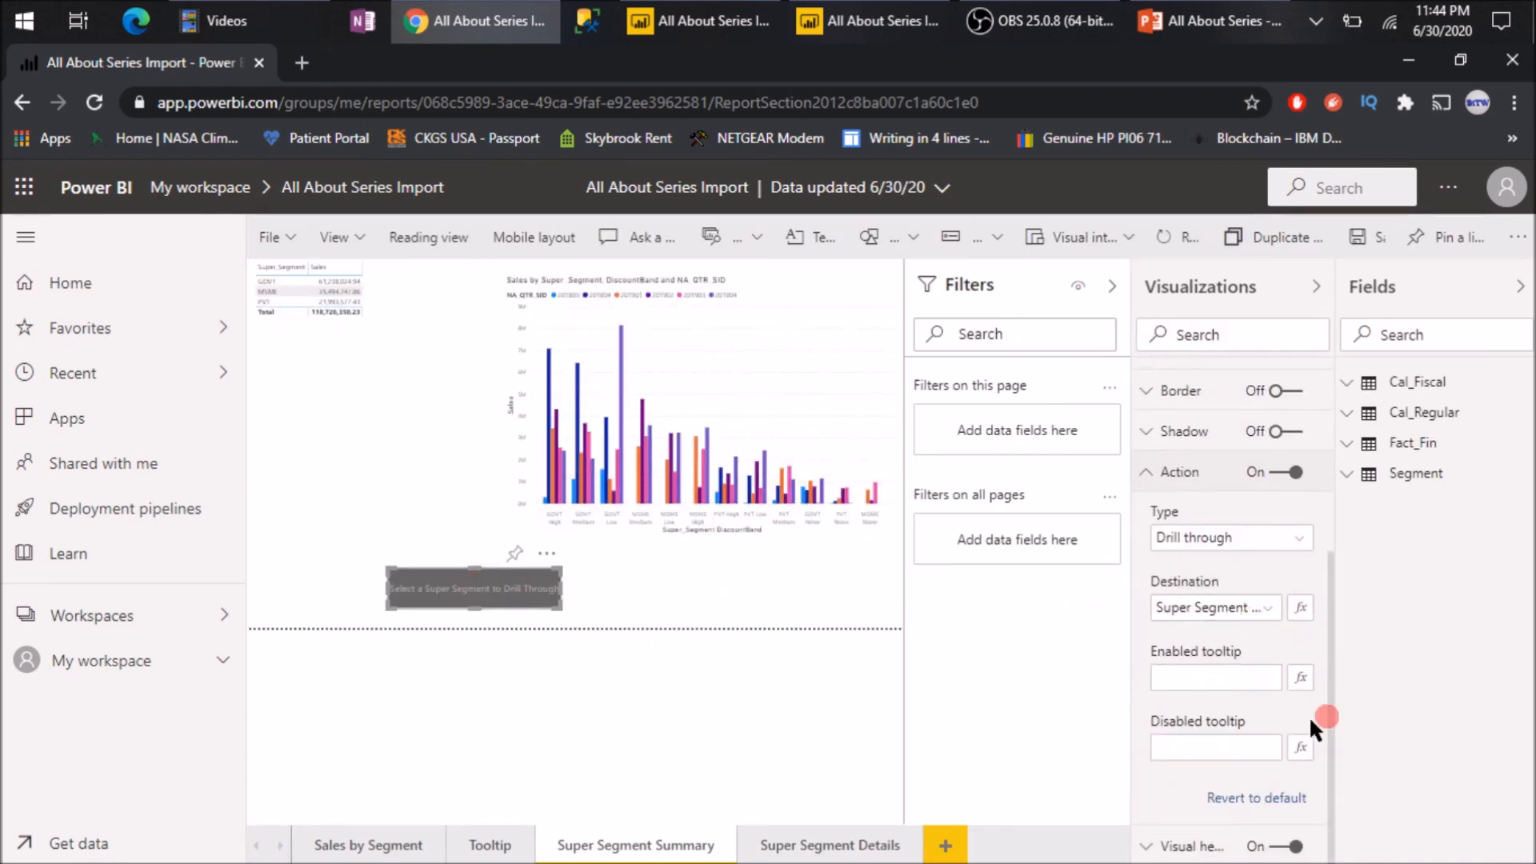
pyautogui.click(1266, 609)
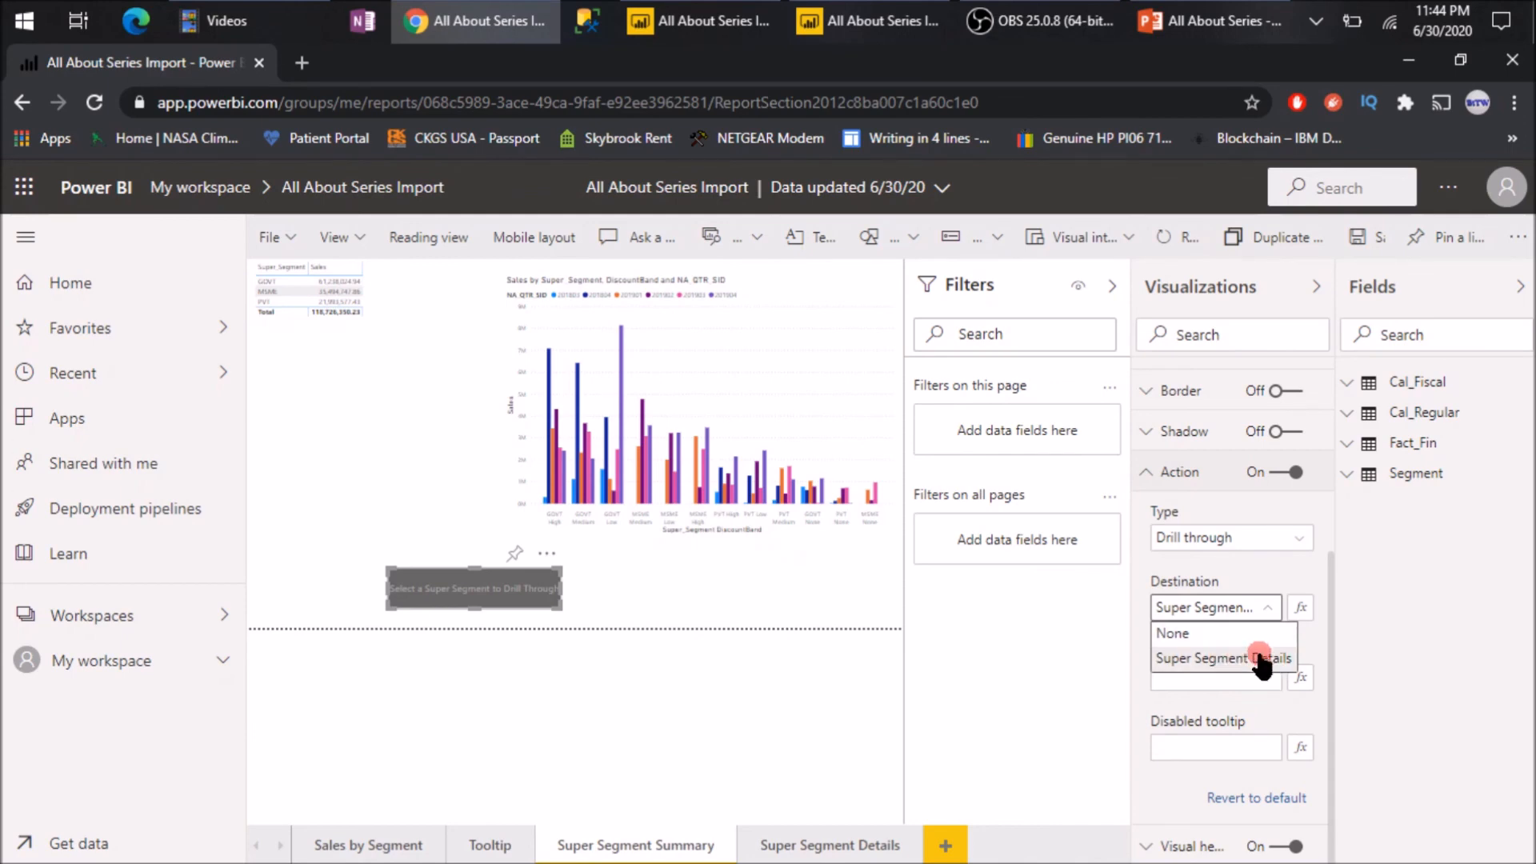
pyautogui.click(1314, 632)
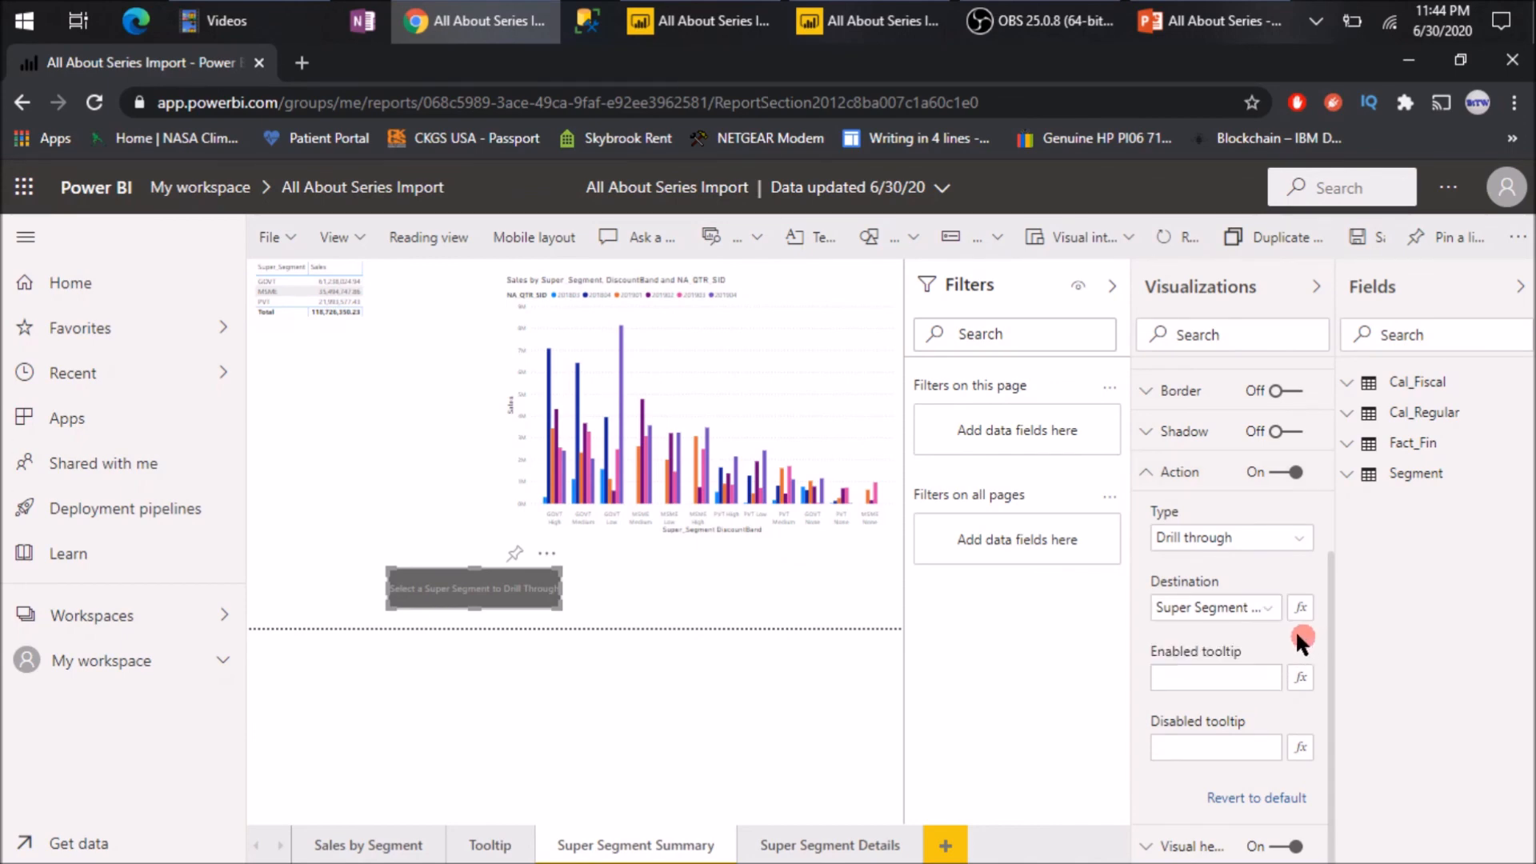